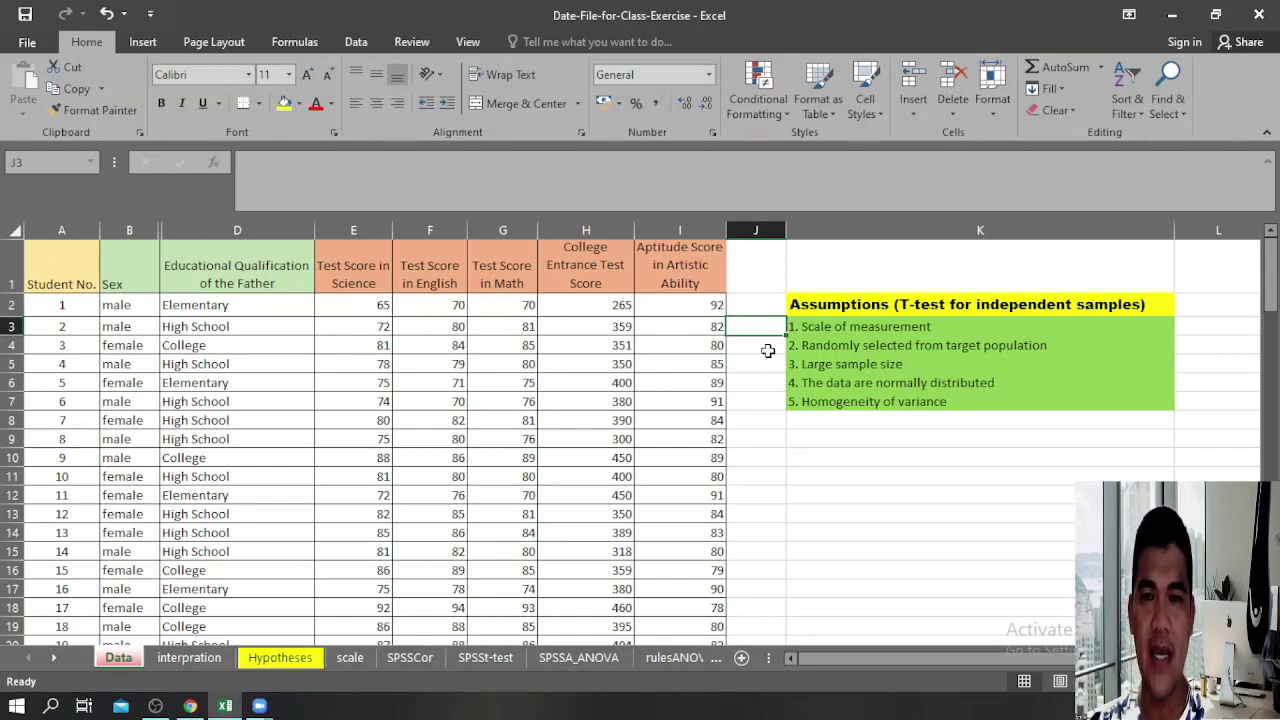
Step: Review the listed assumptions of the t-test for independent samples, from scale of measurement to homogeneity of variance
left_click(1034, 500)
left_click(931, 326)
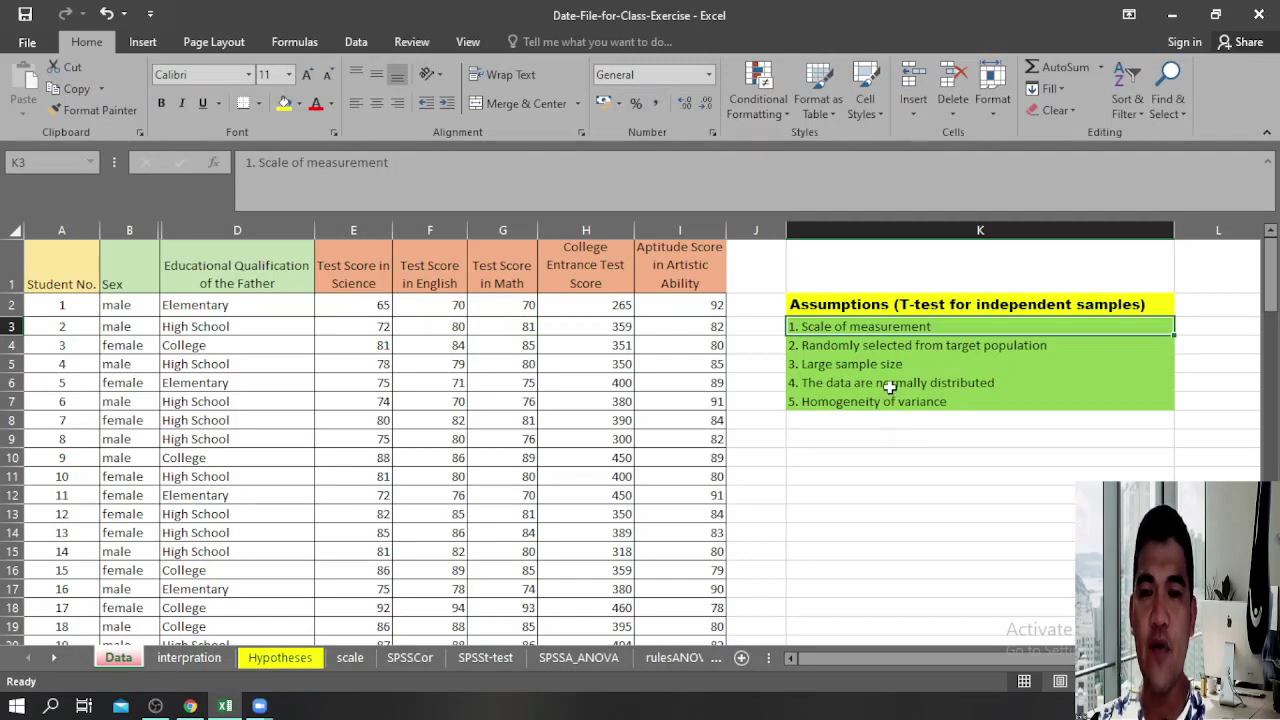
left_click(889, 383)
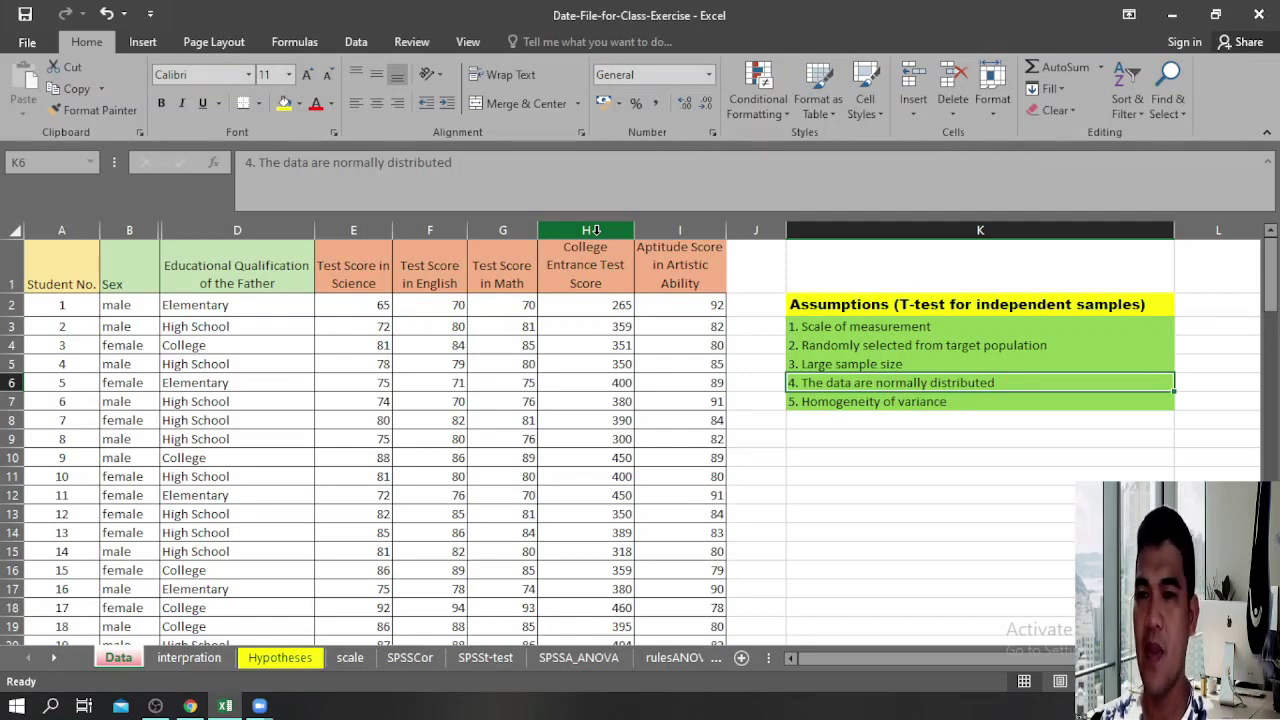
left_click(880, 404)
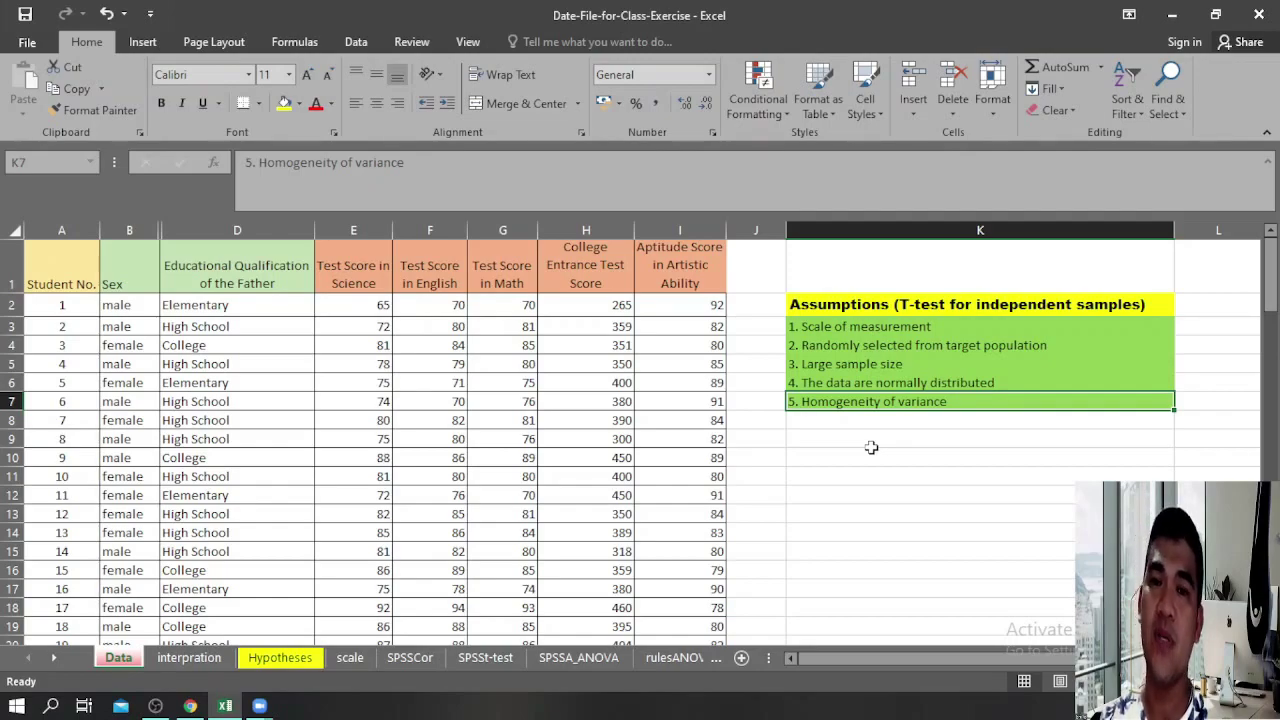
left_click(871, 444)
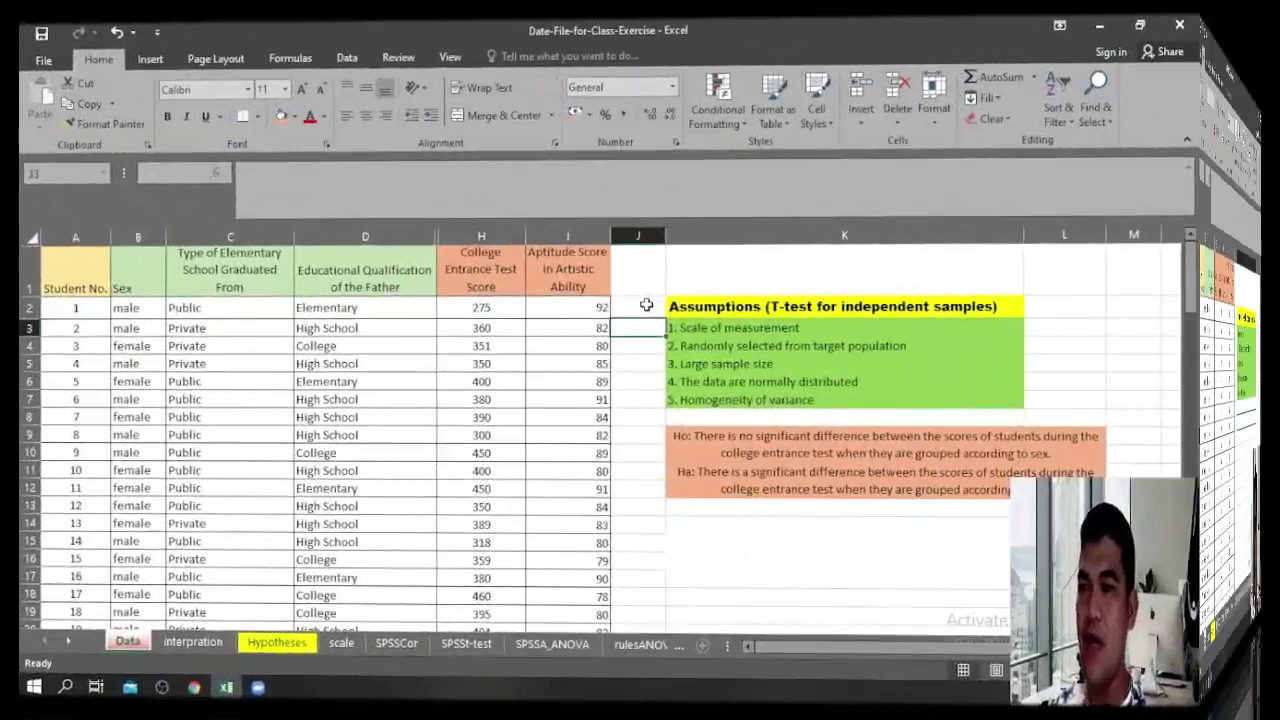
Step: Examine the student records and the College Entrance Test Score, Aptitude Score in Artistic Ability and Sex columns
scroll(678, 302, "down", 1)
scroll(678, 302, "up", 1)
scroll(678, 302, "down", 16)
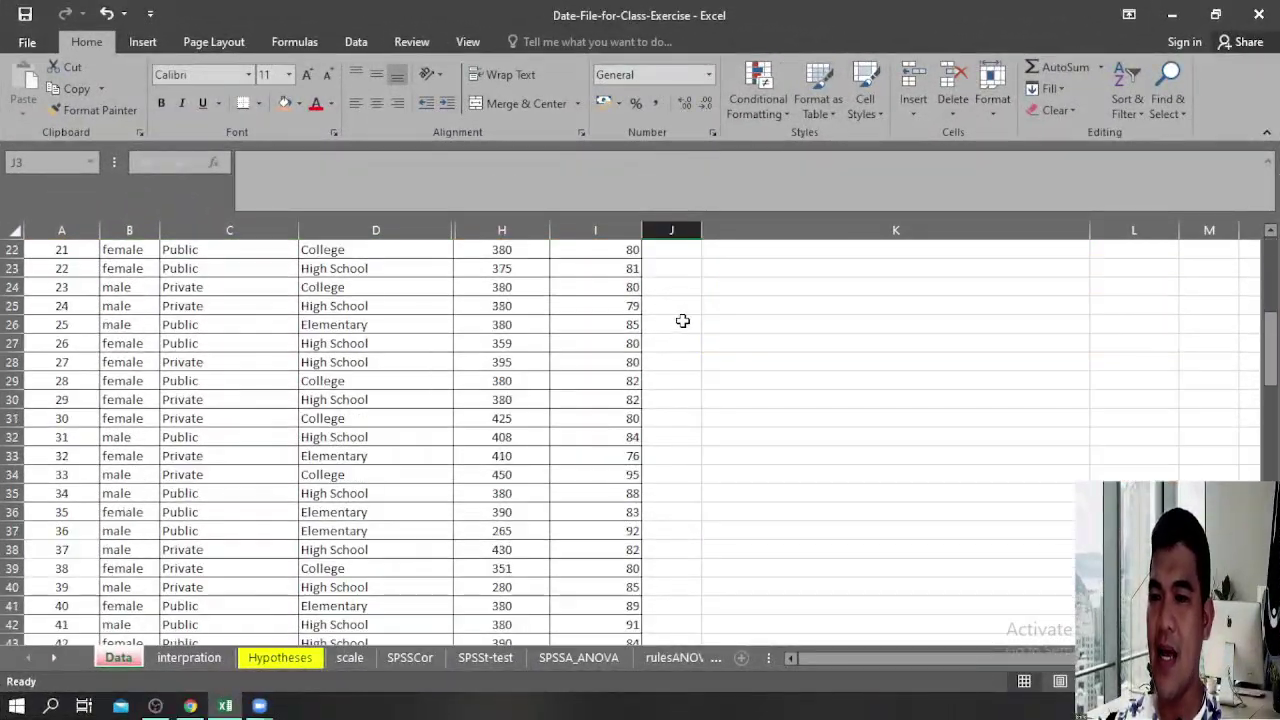
scroll(677, 331, "down", 17)
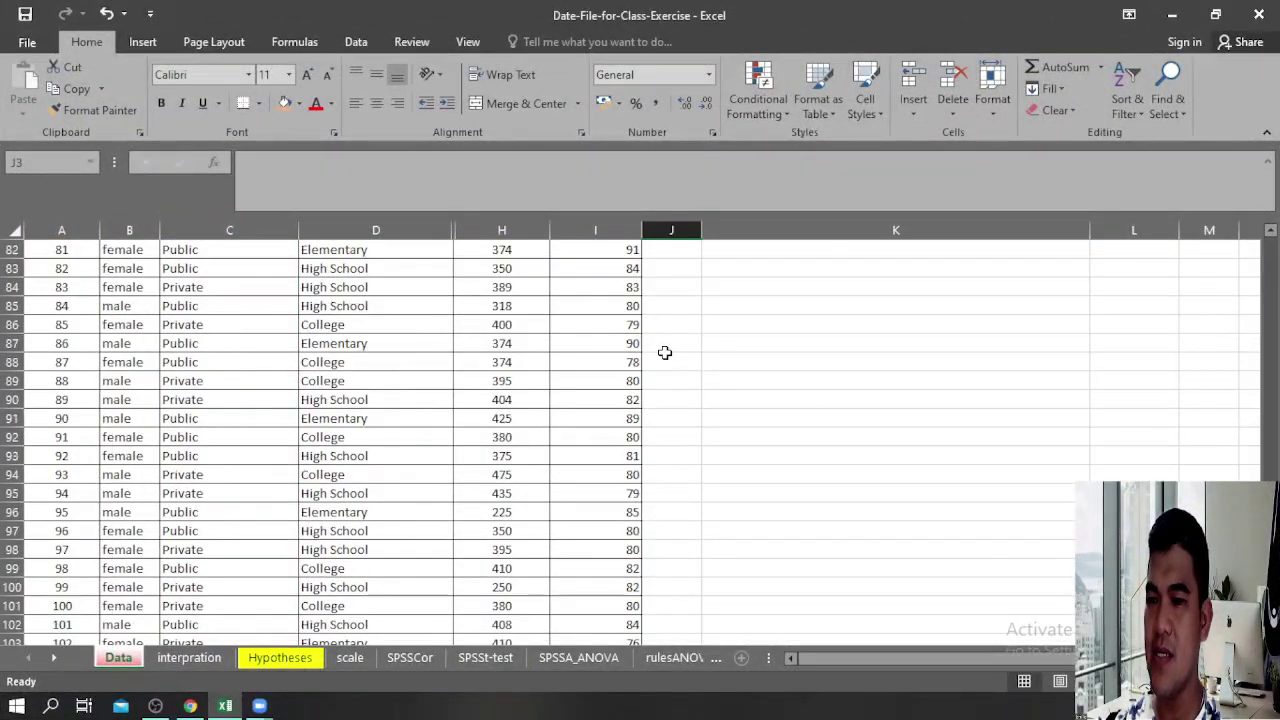
scroll(669, 352, "up", 20)
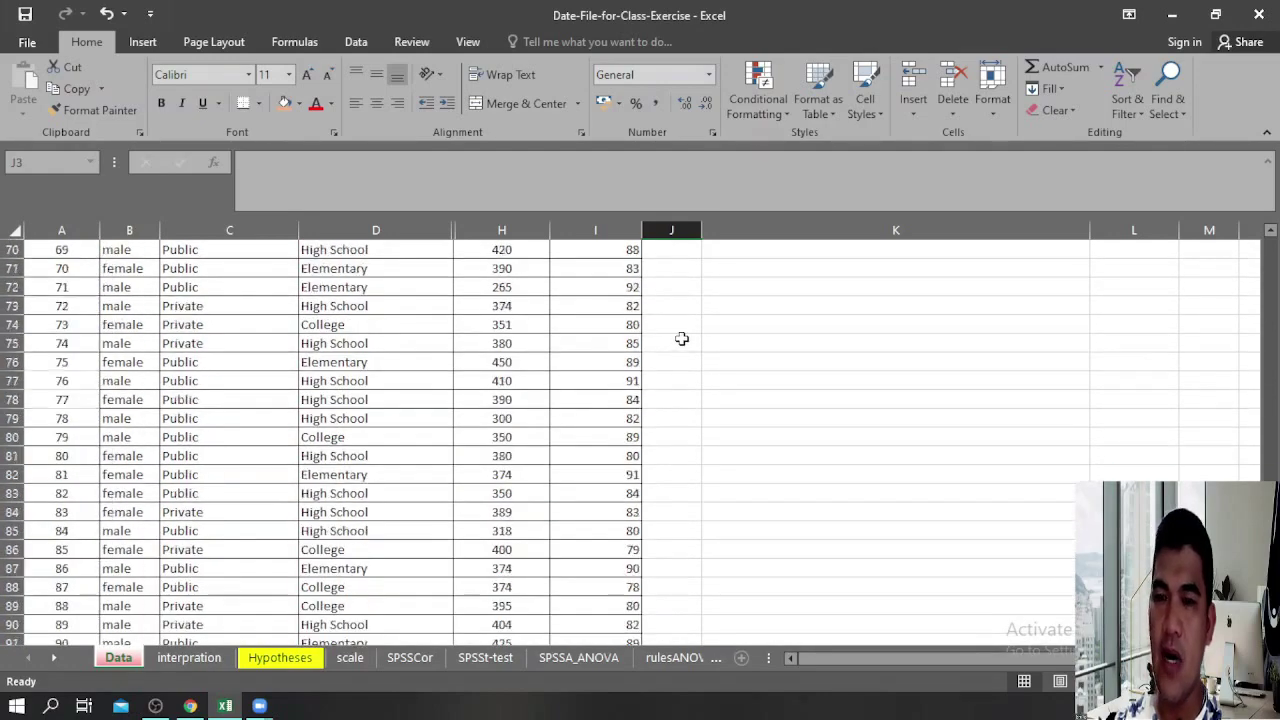
scroll(600, 322, "up", 10)
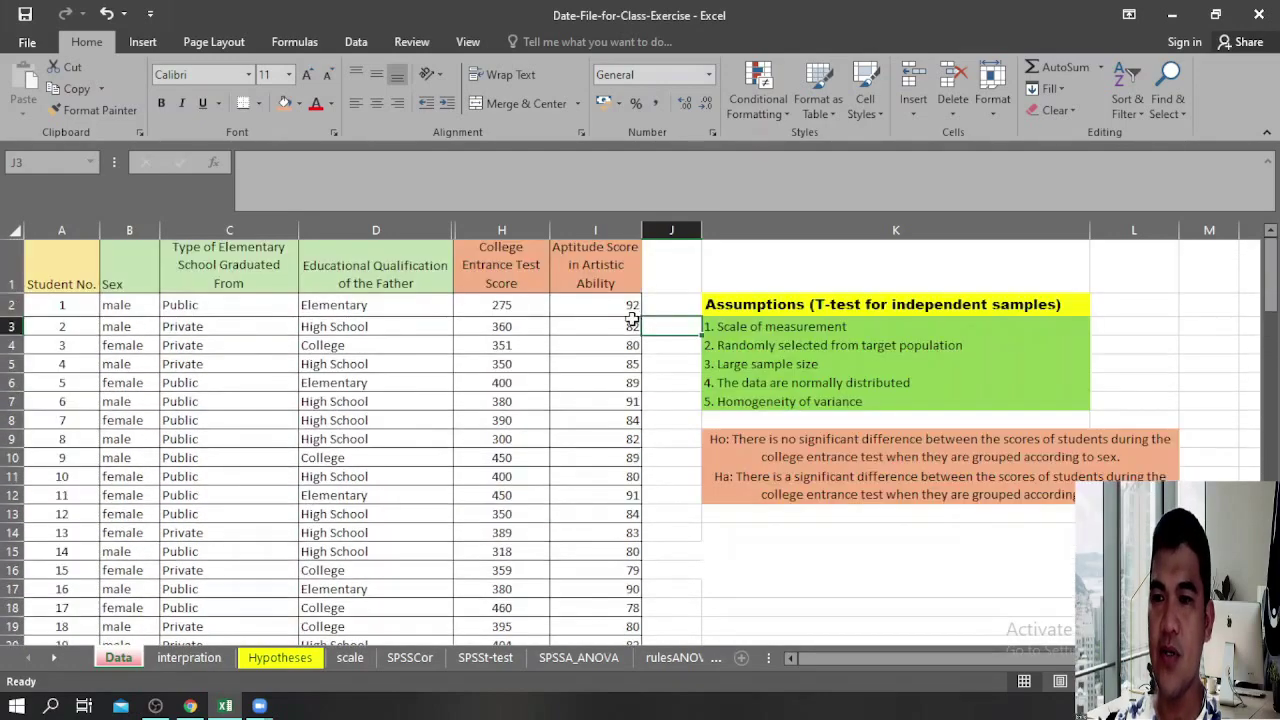
left_click(500, 229)
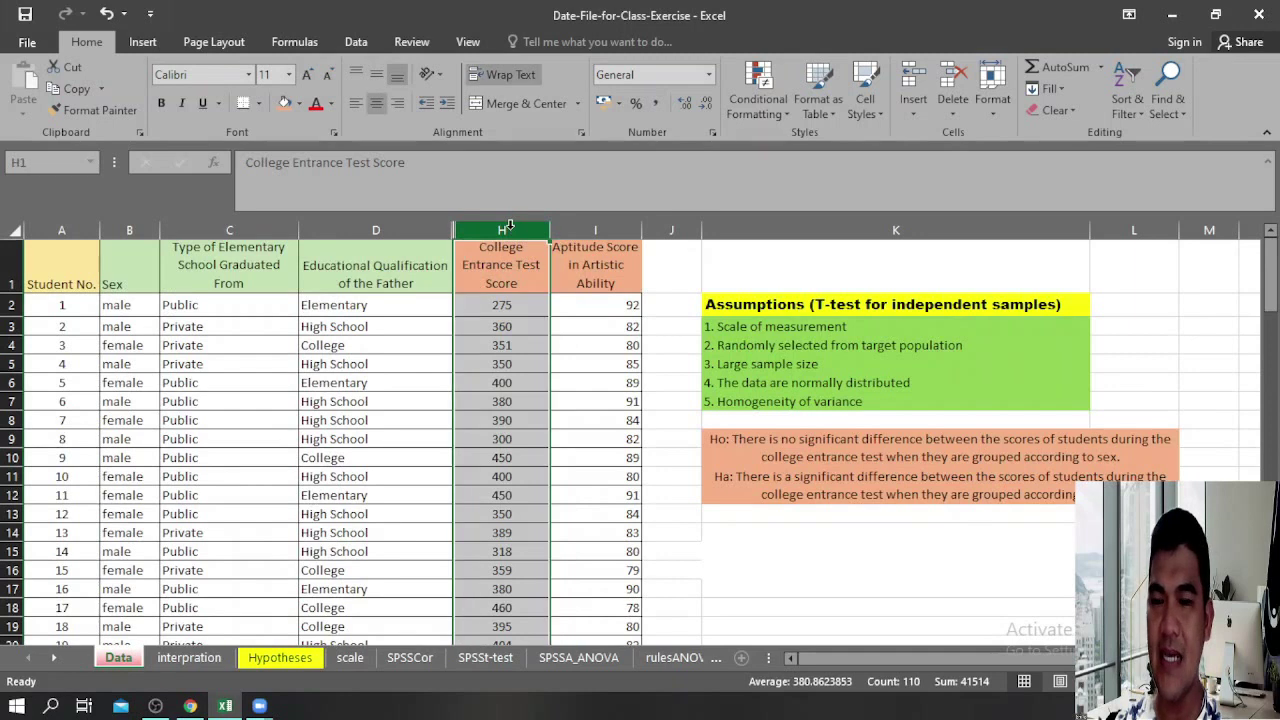
left_click_drag(509, 225, 604, 219)
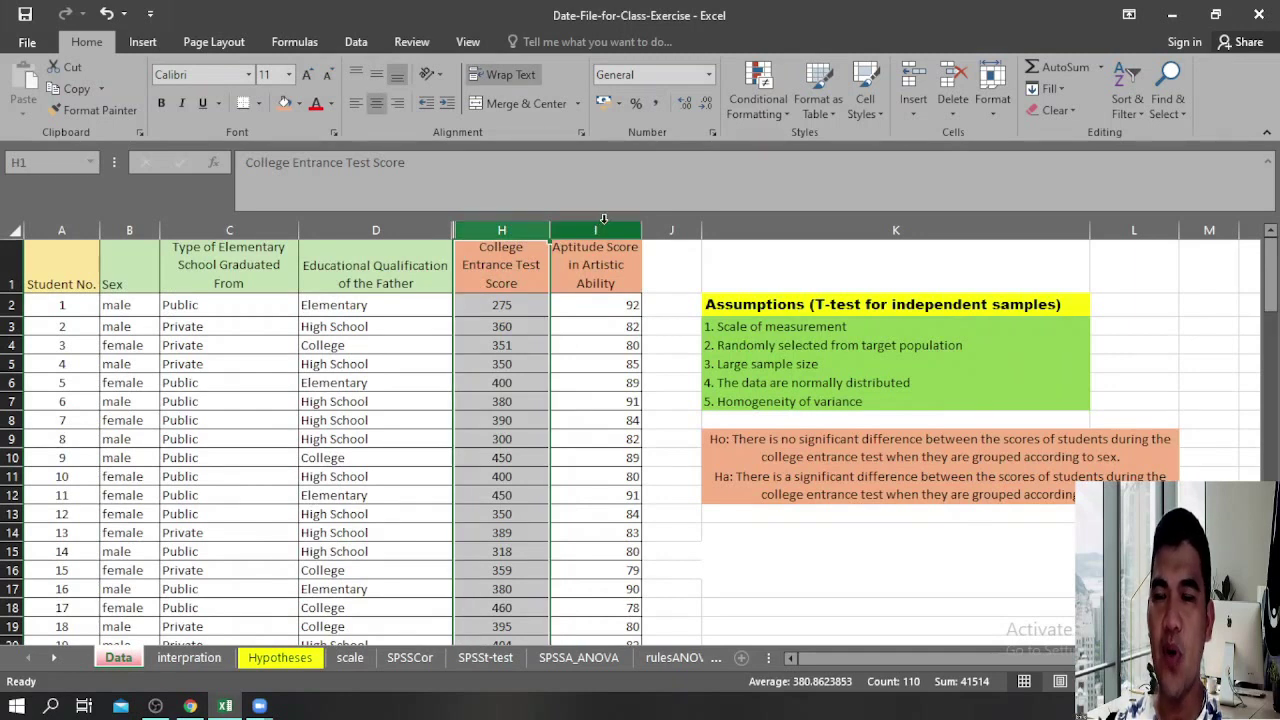
left_click(599, 229)
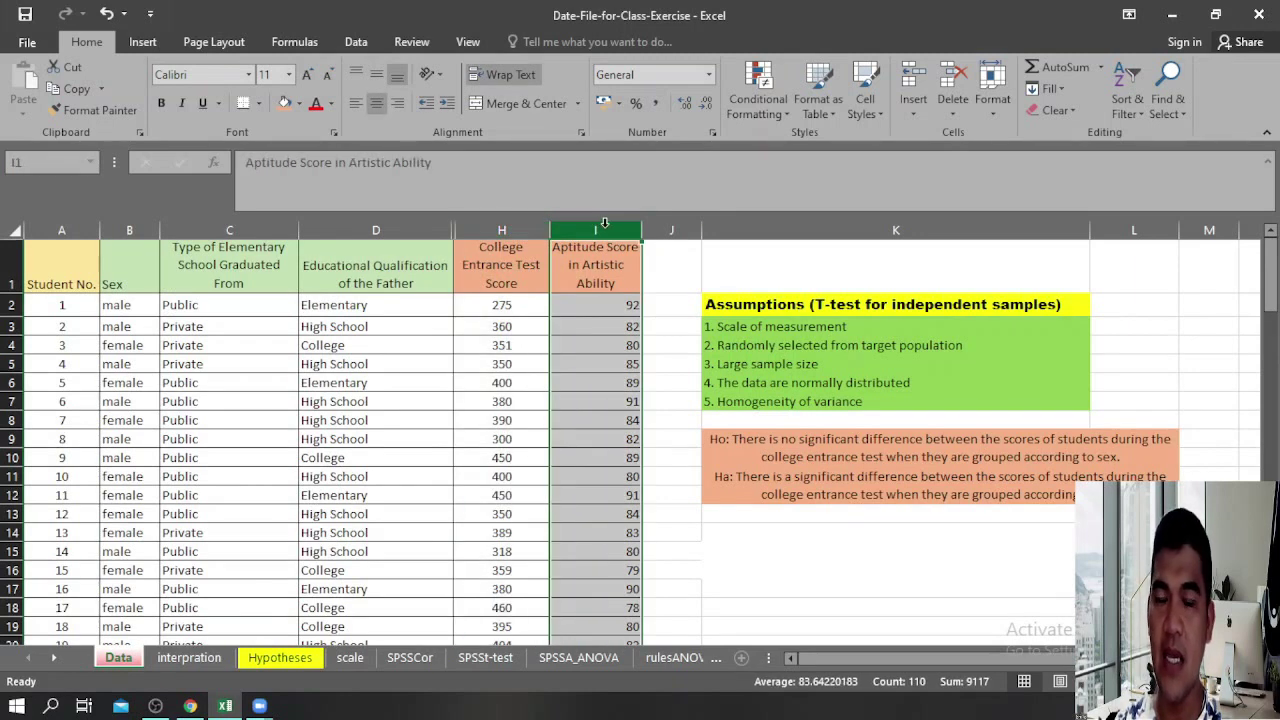
left_click(673, 297)
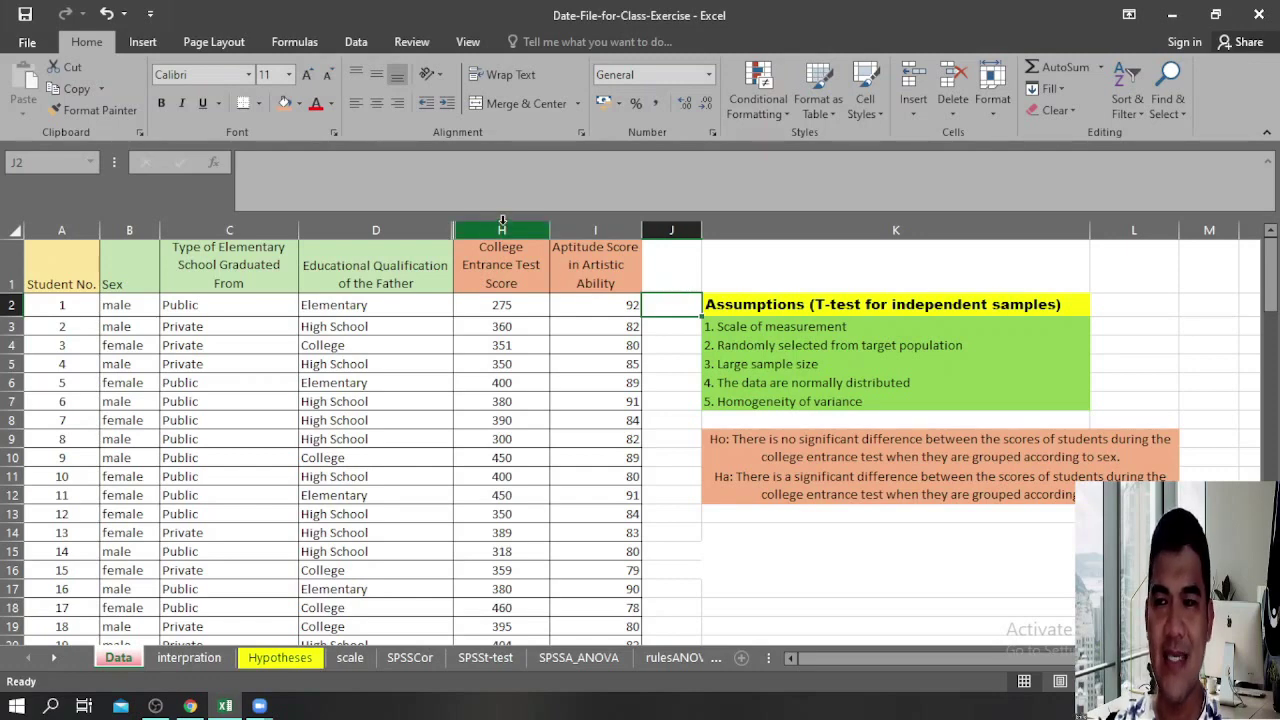
left_click(141, 228)
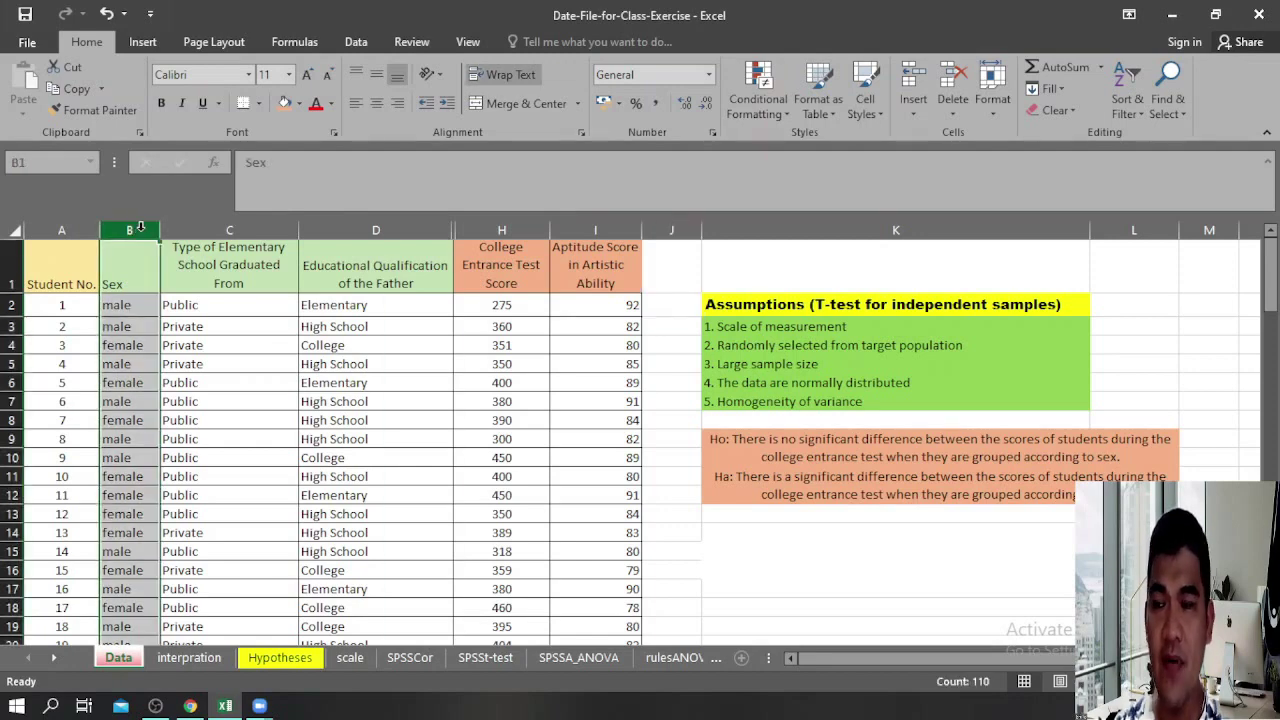
Step: Read the null and alternative hypotheses on college entrance test scores grouped according to sex
left_click(780, 443)
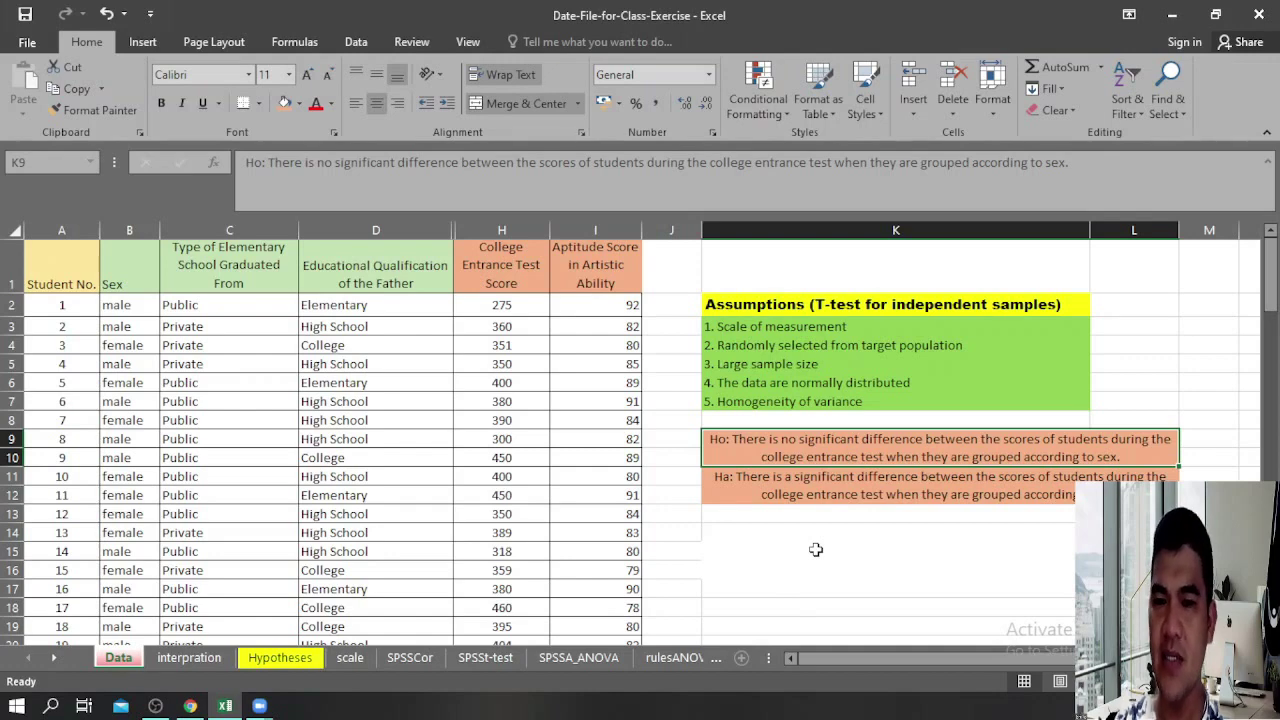
left_click(928, 516)
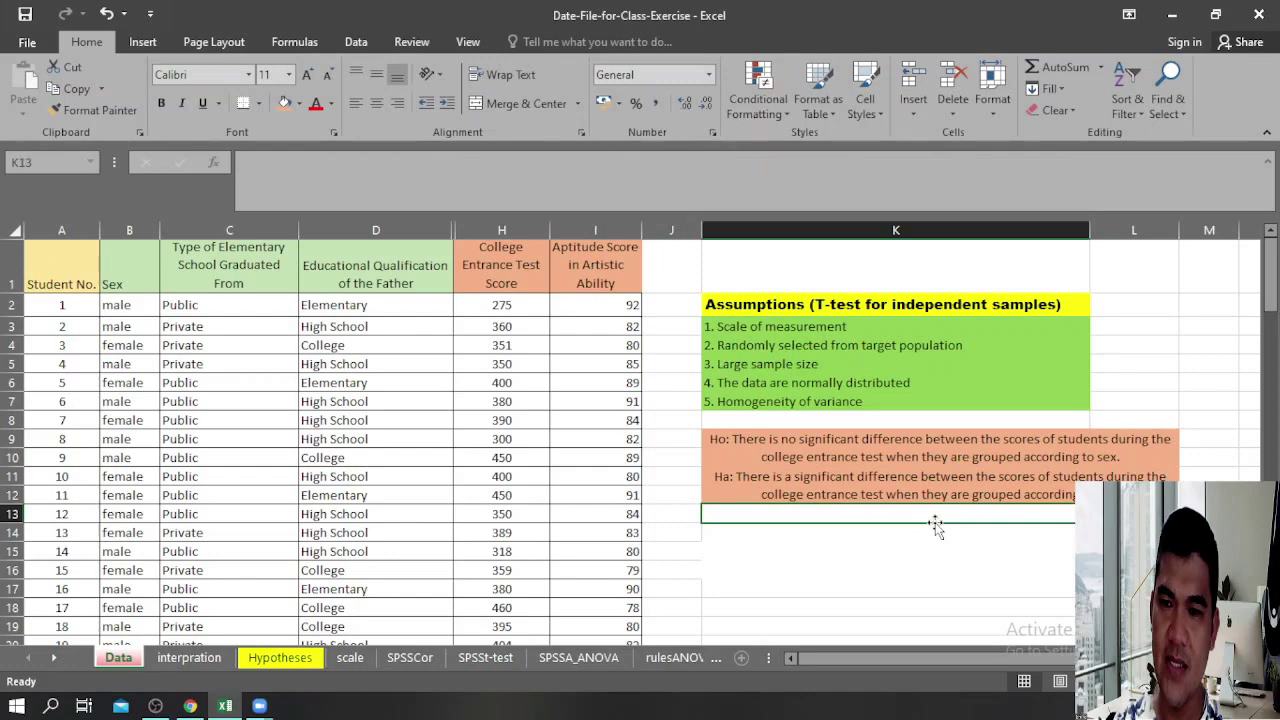
left_click(890, 455)
left_click(878, 483)
Step: Sort the student records by the Sex values in B2:B110 from A to Z, expanding the selection to the adjacent data
scroll(200, 313, "down", 9)
scroll(255, 422, "down", 12)
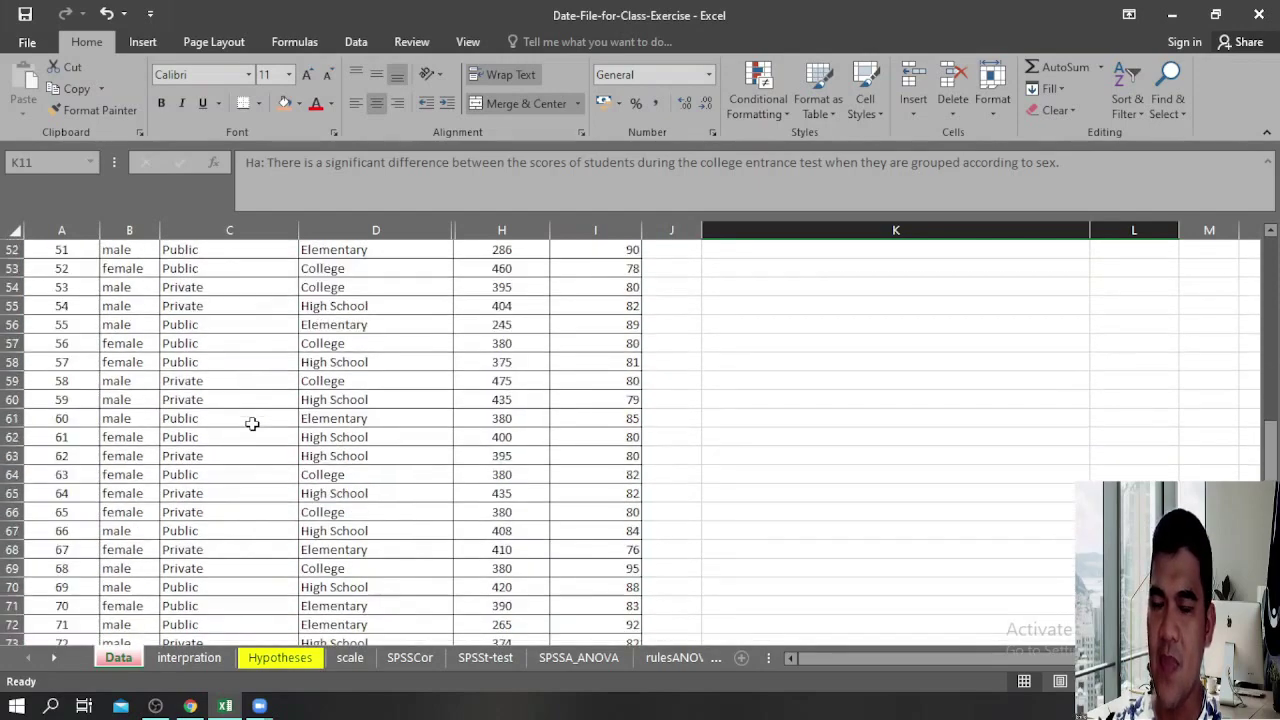
scroll(497, 422, "up", 20)
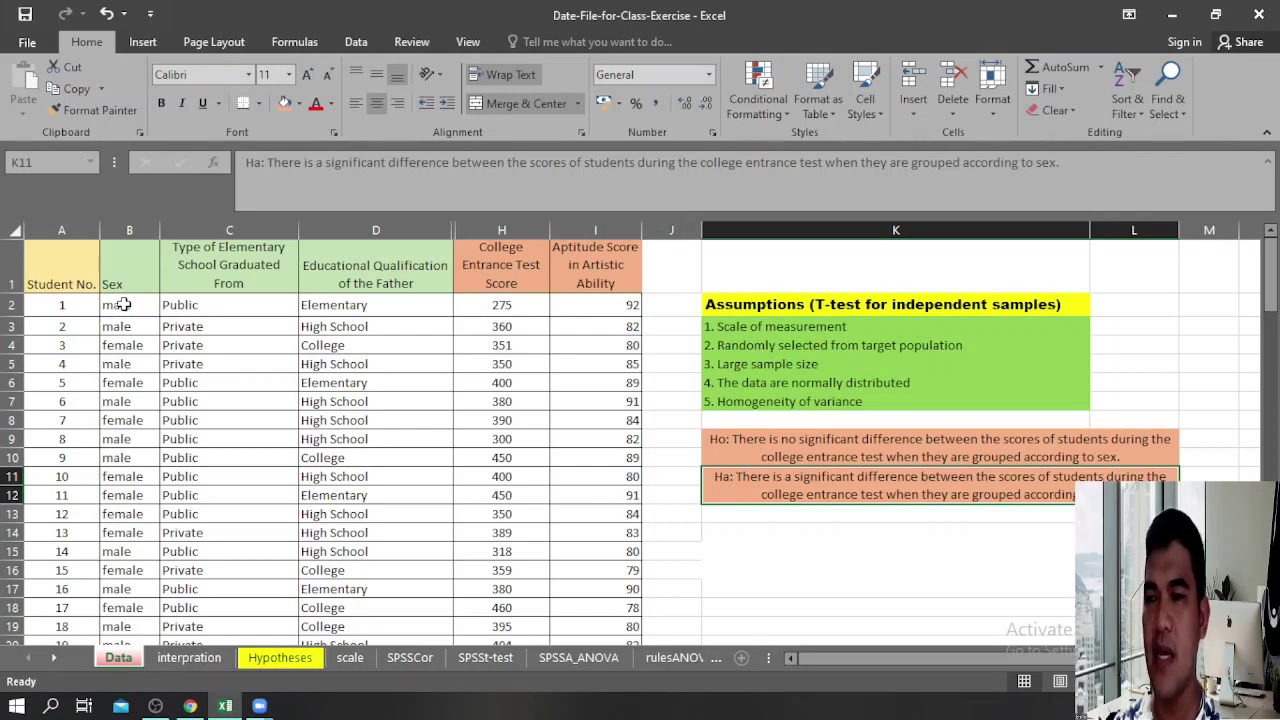
scroll(205, 318, "down", 2)
scroll(205, 318, "up", 2)
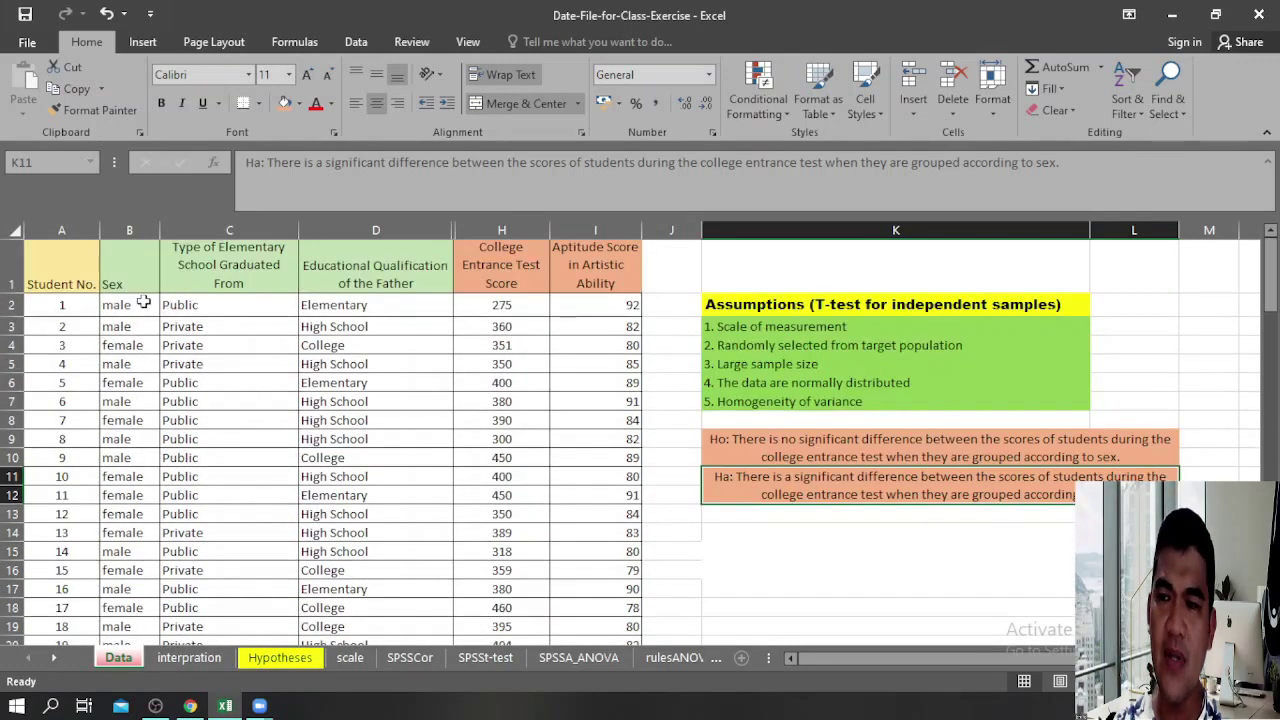
left_click_drag(130, 303, 123, 706)
left_click_drag(150, 620, 137, 587)
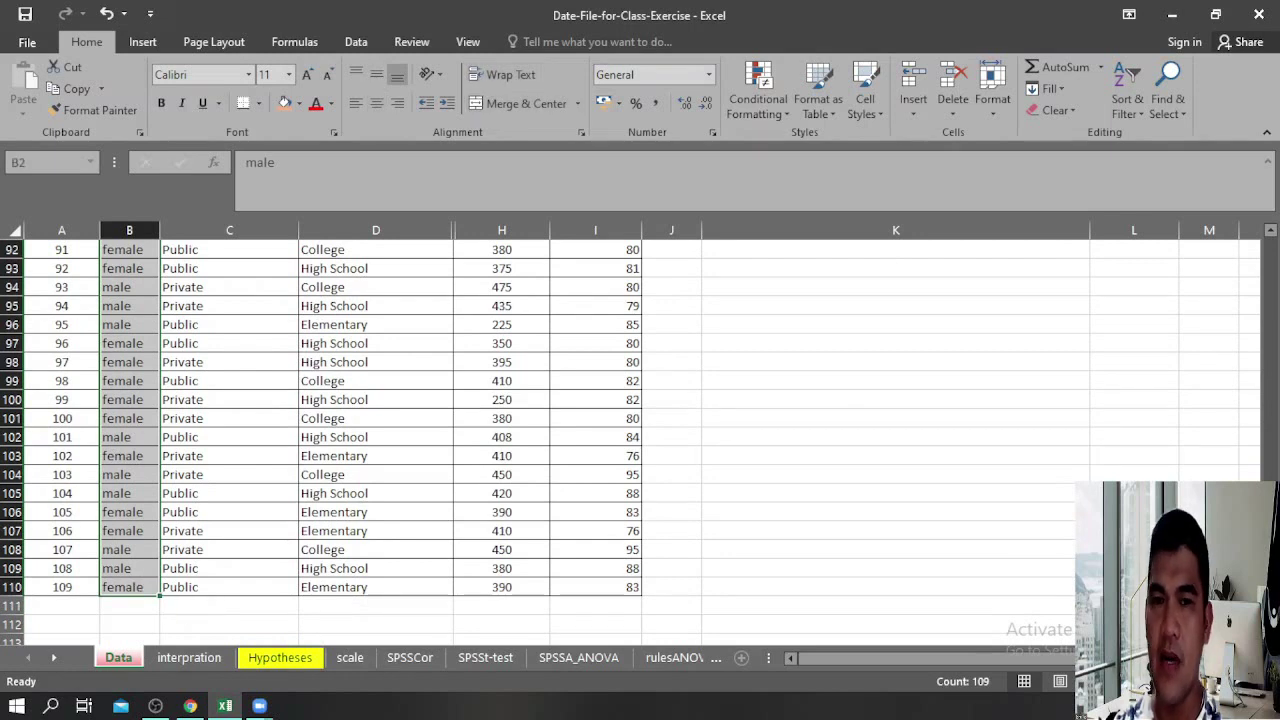
left_click(1128, 104)
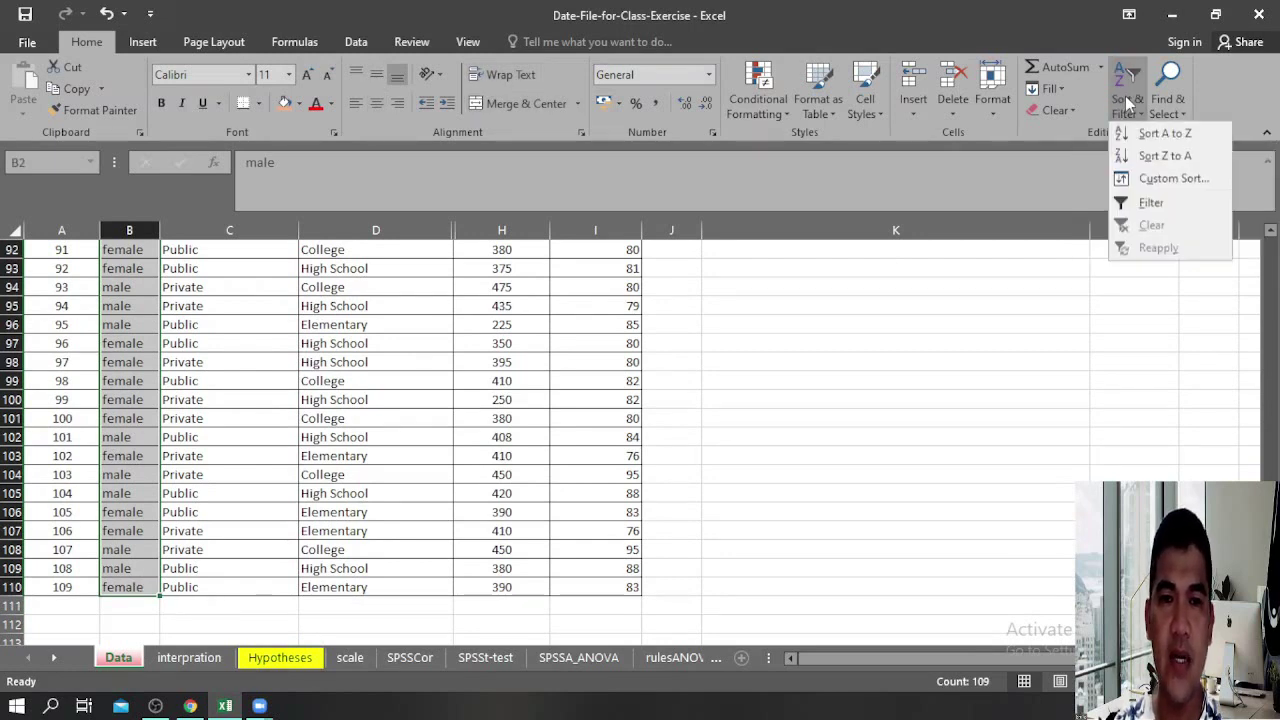
left_click(1175, 135)
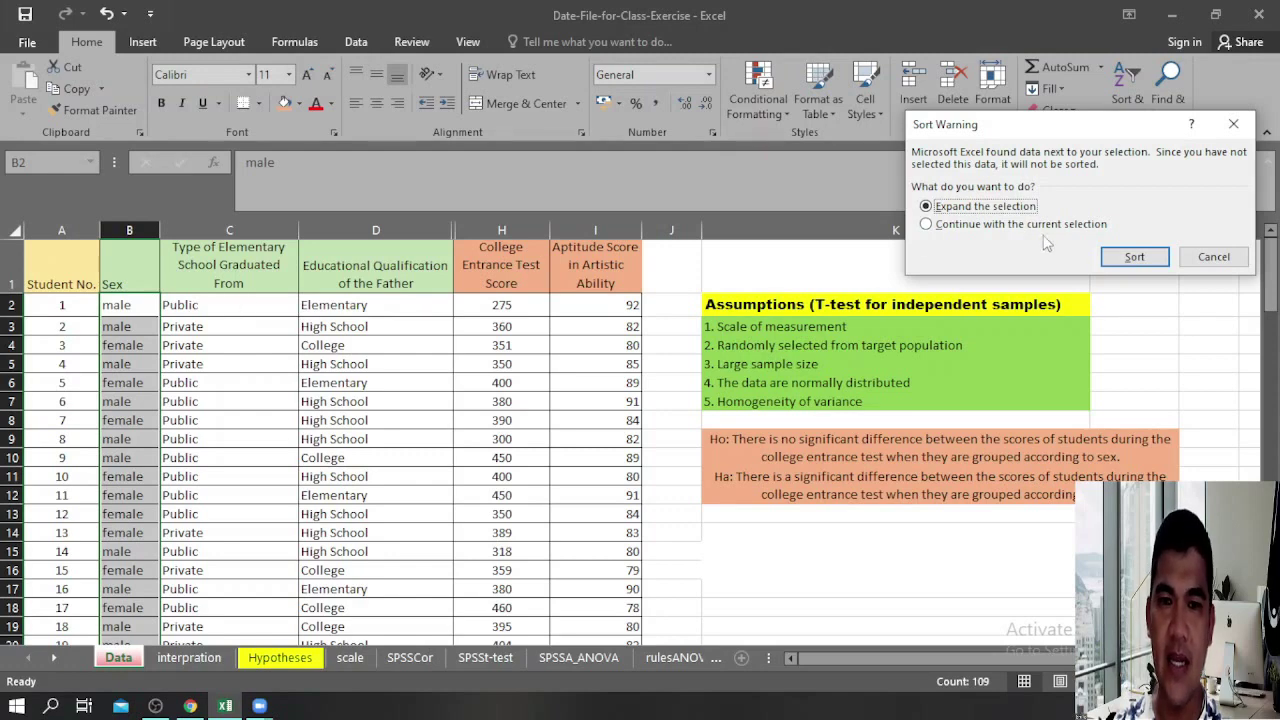
left_click(1130, 257)
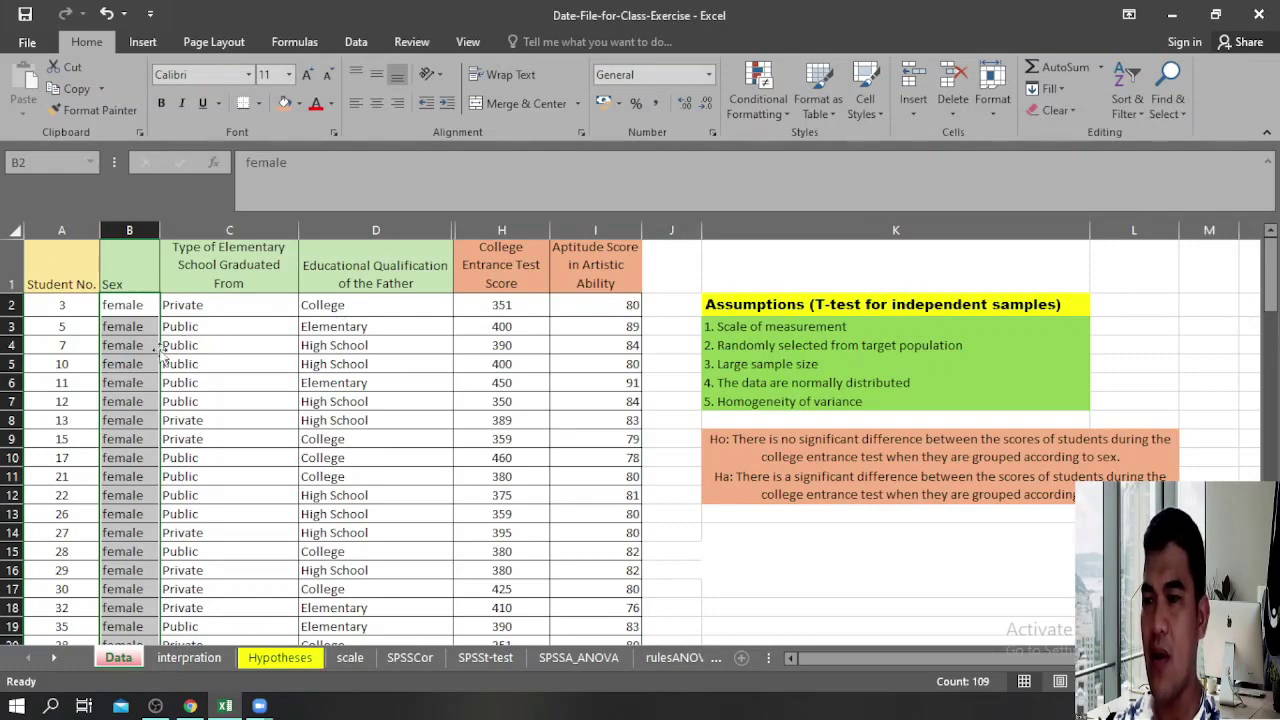
Step: Check the sorted Sex column to locate where the female records end and the male records begin
scroll(150, 360, "down", 14)
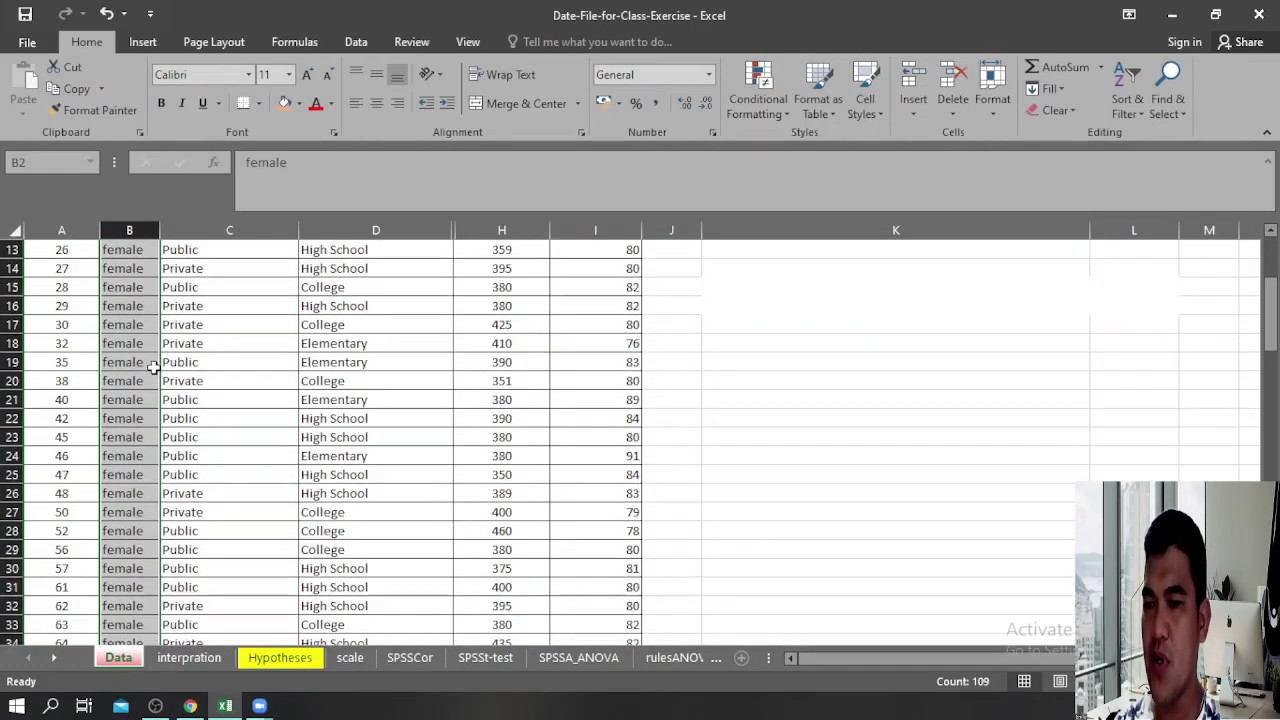
scroll(155, 380, "down", 10)
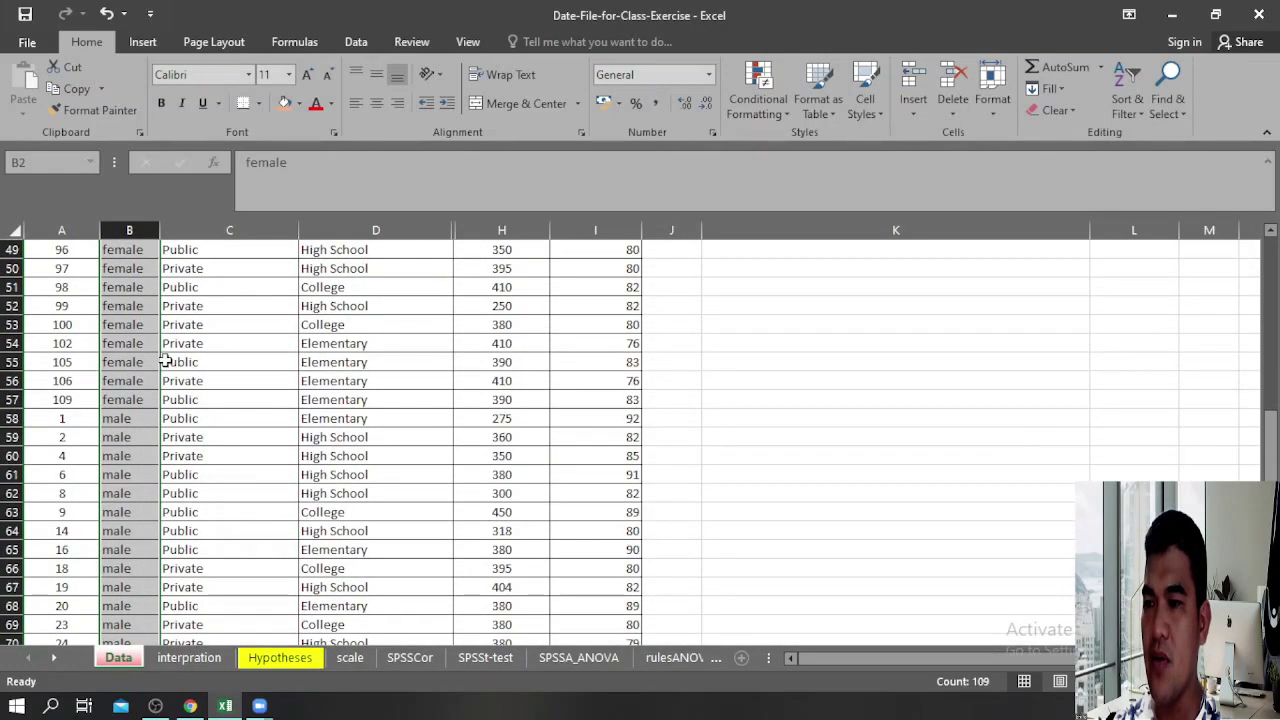
scroll(141, 489, "up", 5)
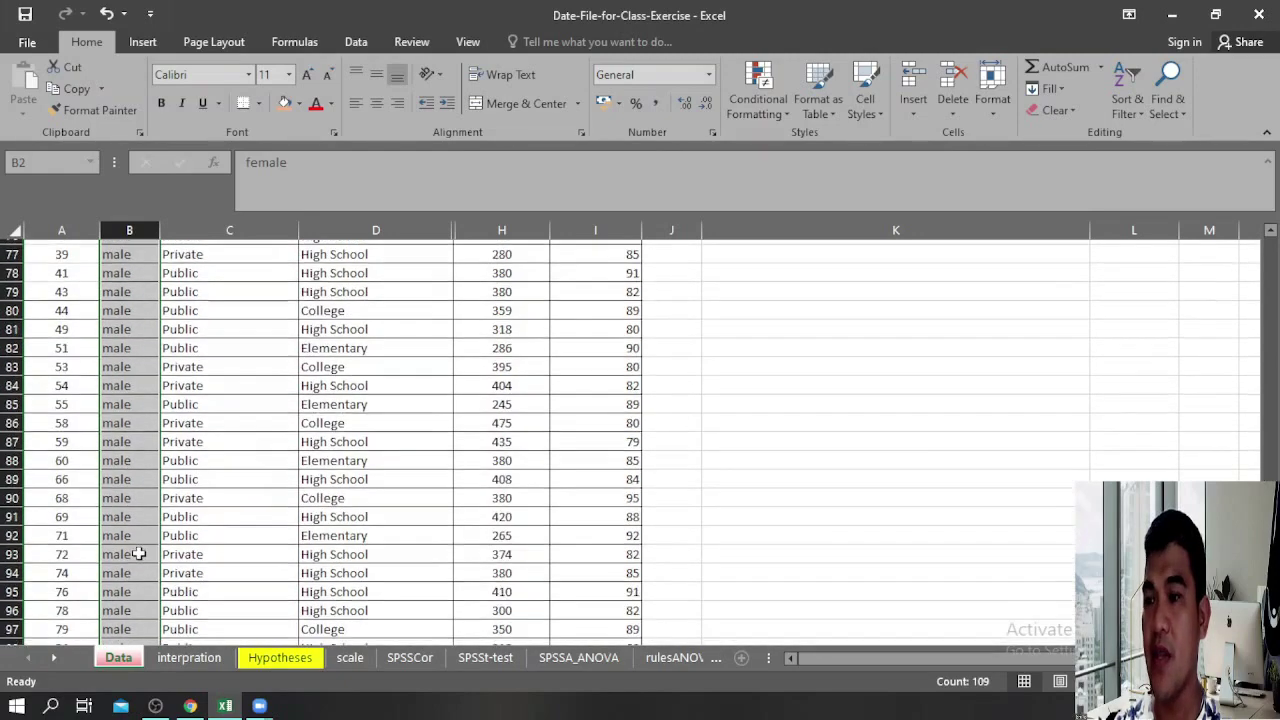
scroll(141, 492, "up", 2)
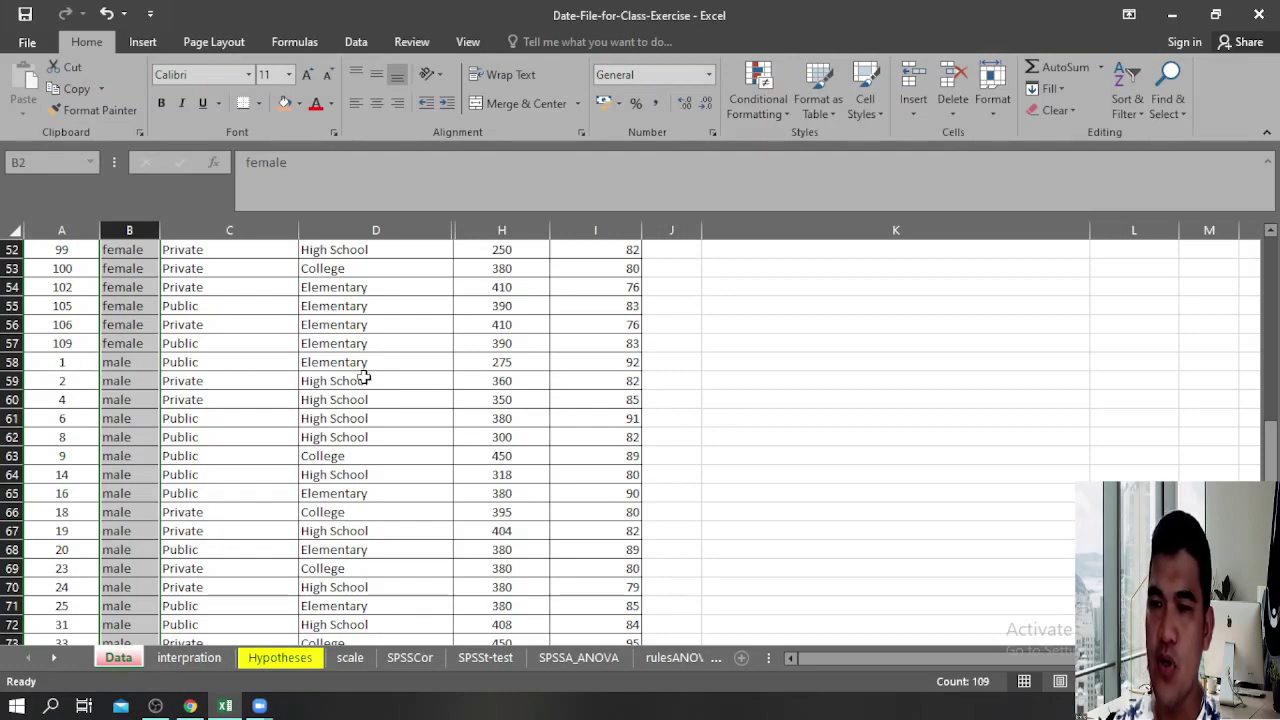
scroll(569, 414, "up", 8)
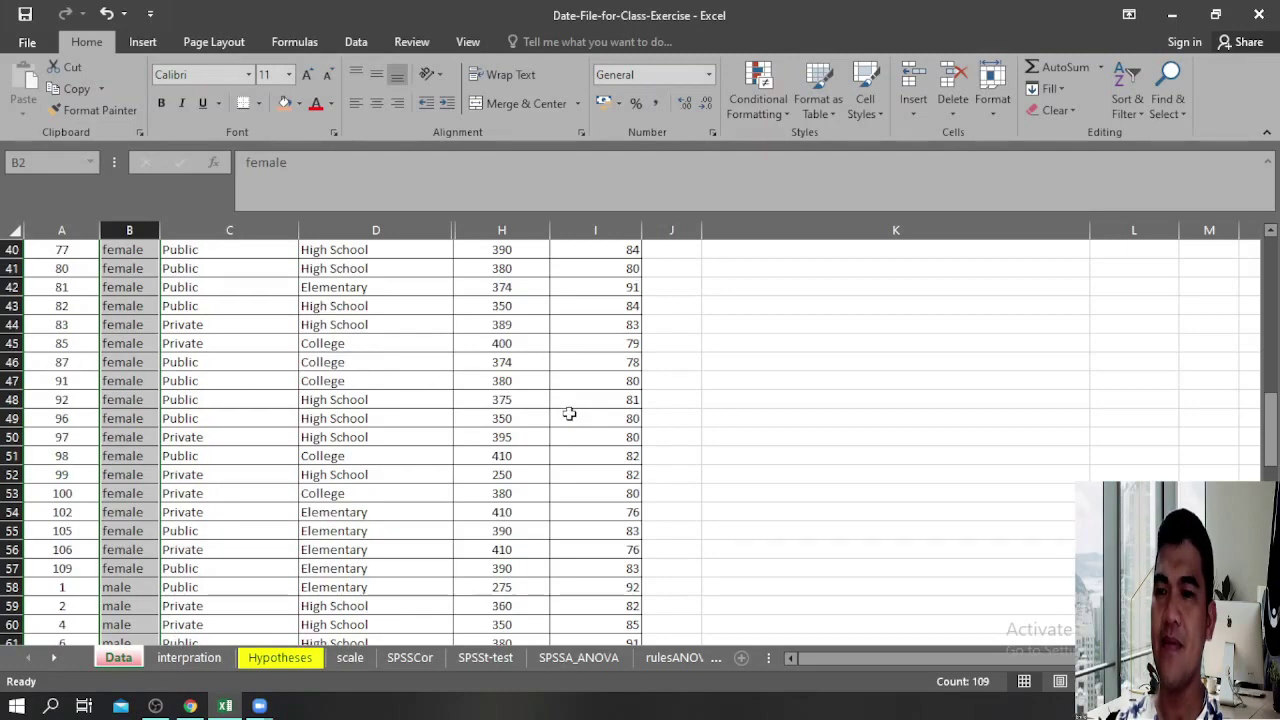
scroll(569, 414, "up", 9)
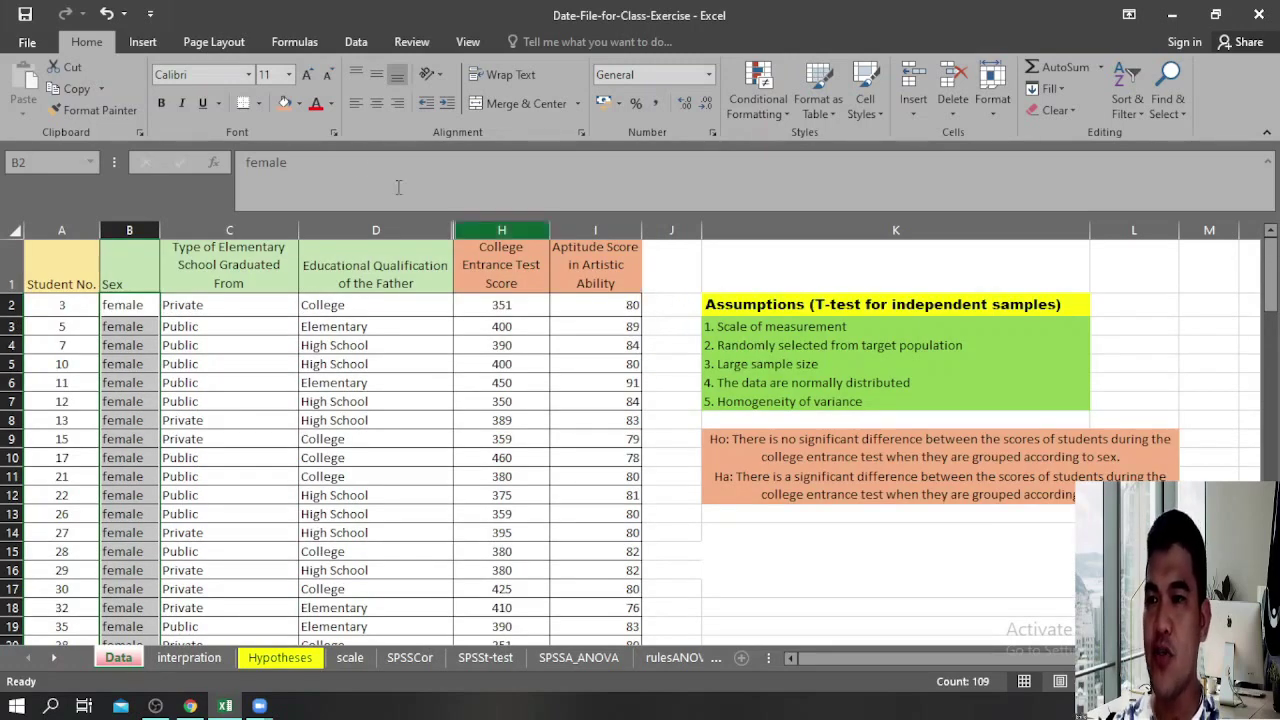
Step: Start the t-Test: Two-Sample Assuming Equal Variances analysis and set the Variable 1 Range to the female entrance scores, $H$2:$H$57
left_click(358, 43)
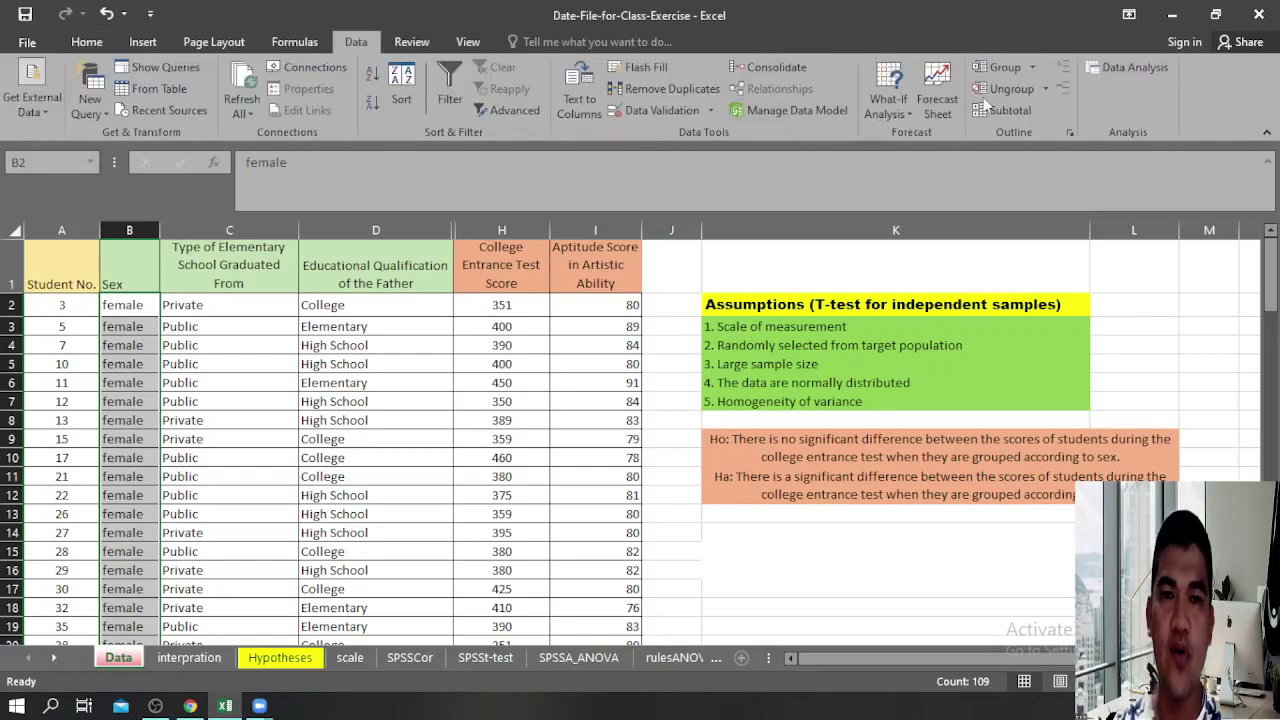
left_click(1134, 67)
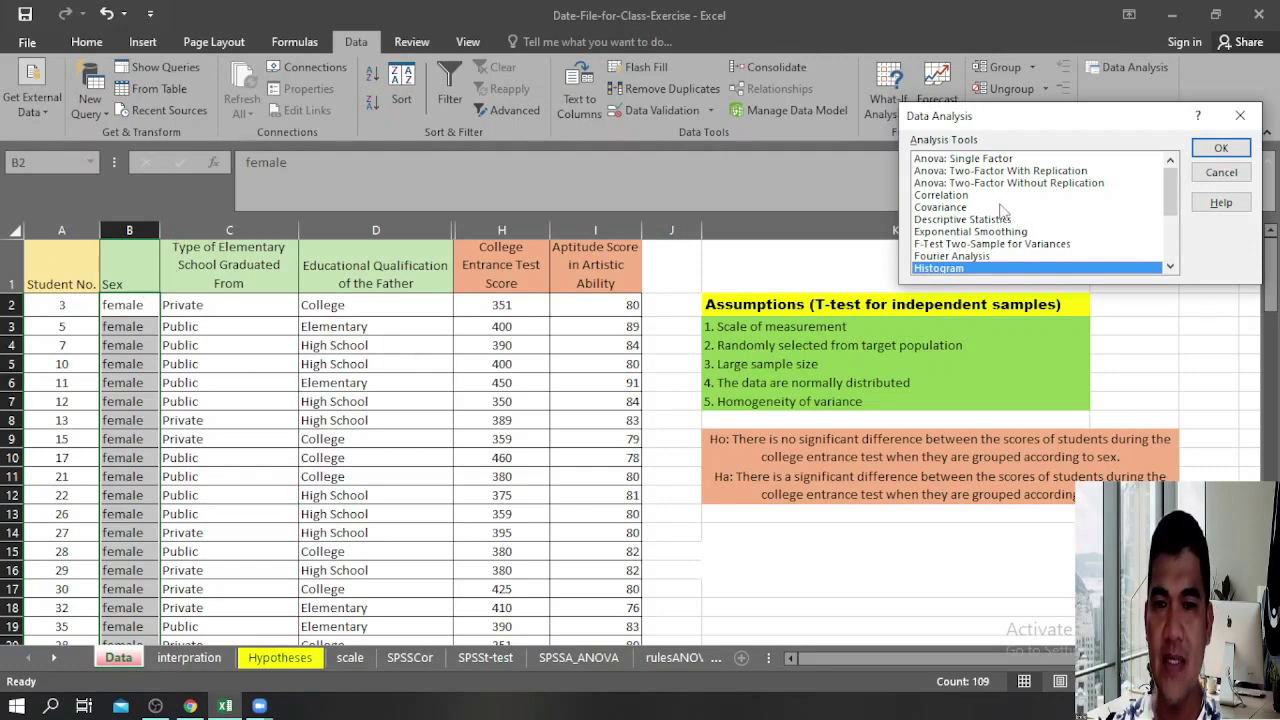
scroll(1005, 206, "down", 3)
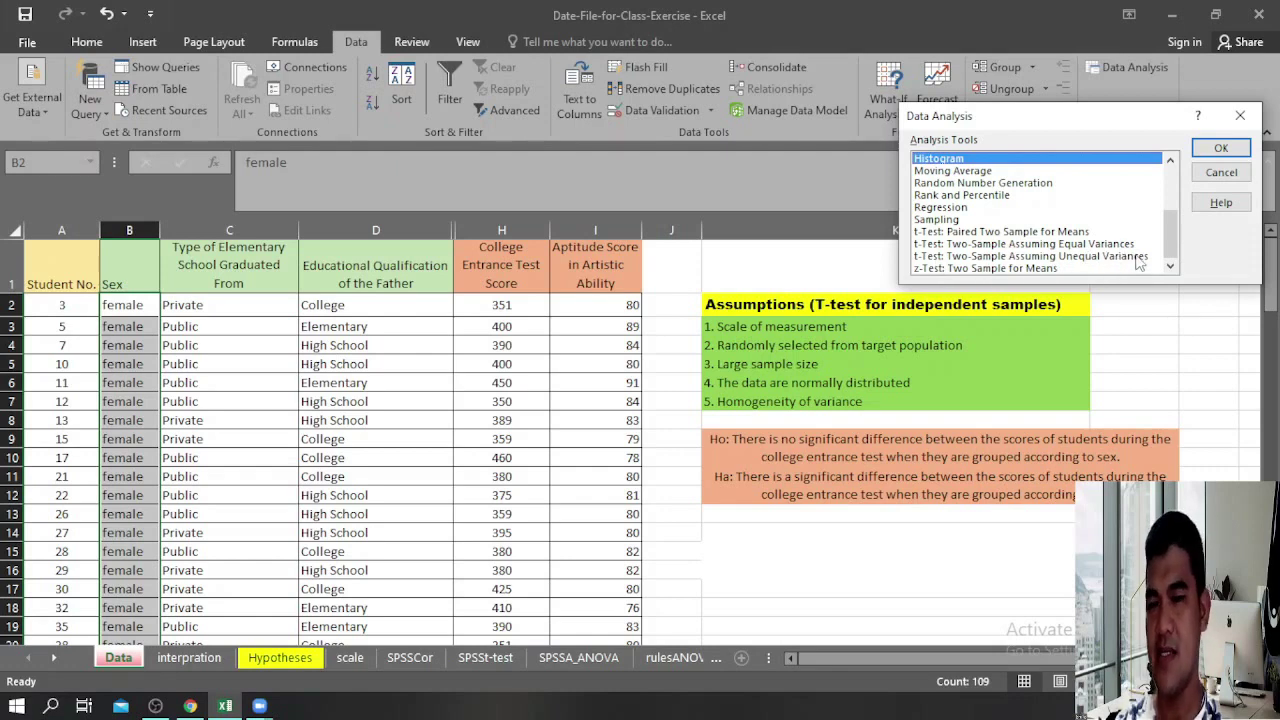
left_click(1070, 244)
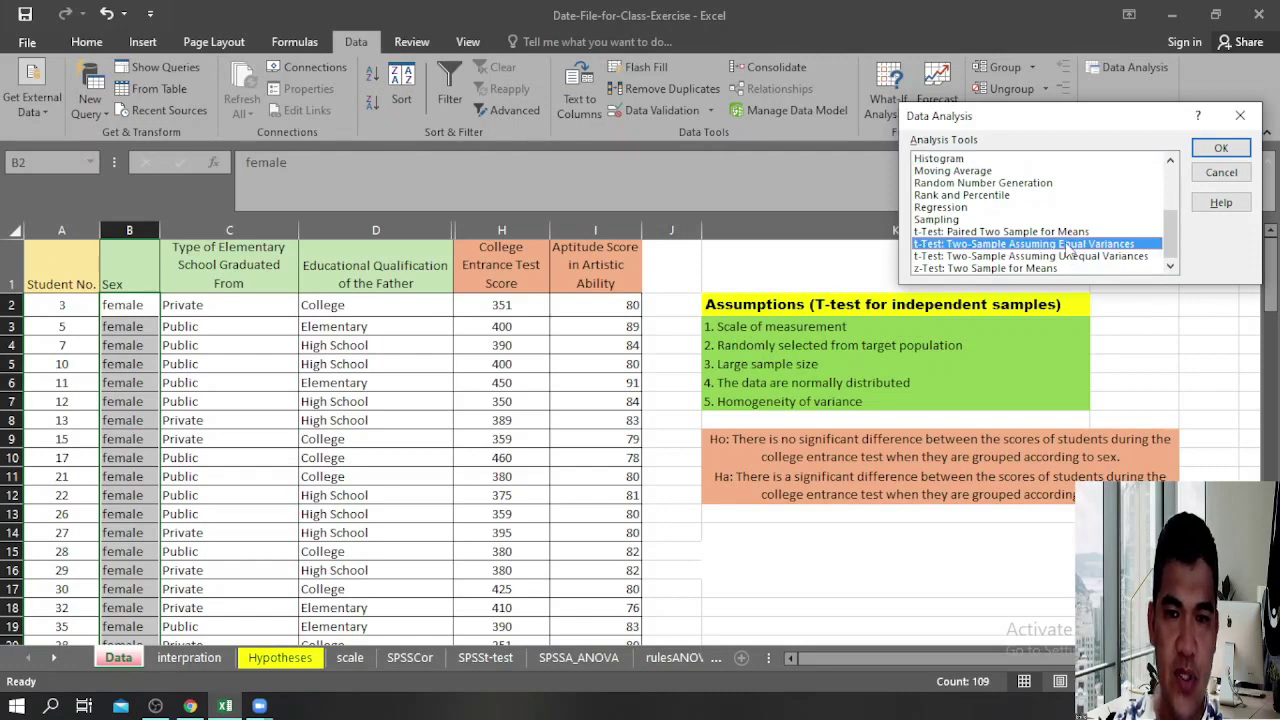
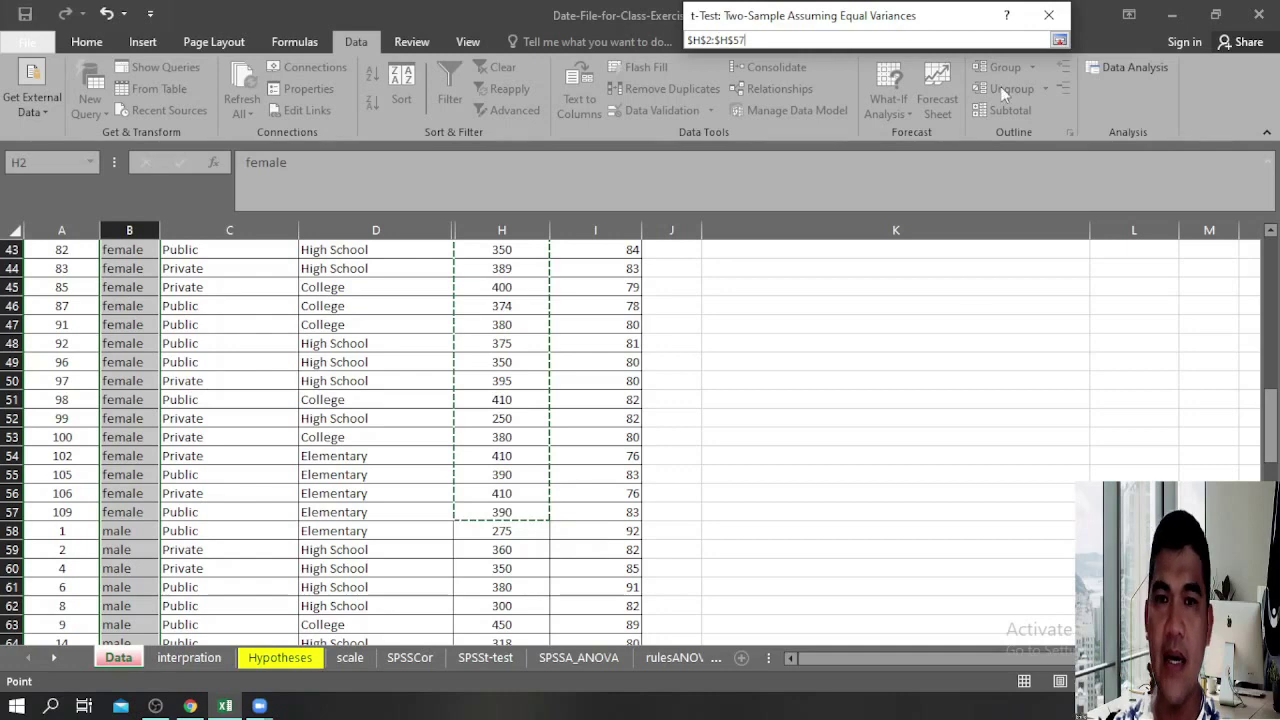
left_click(1059, 41)
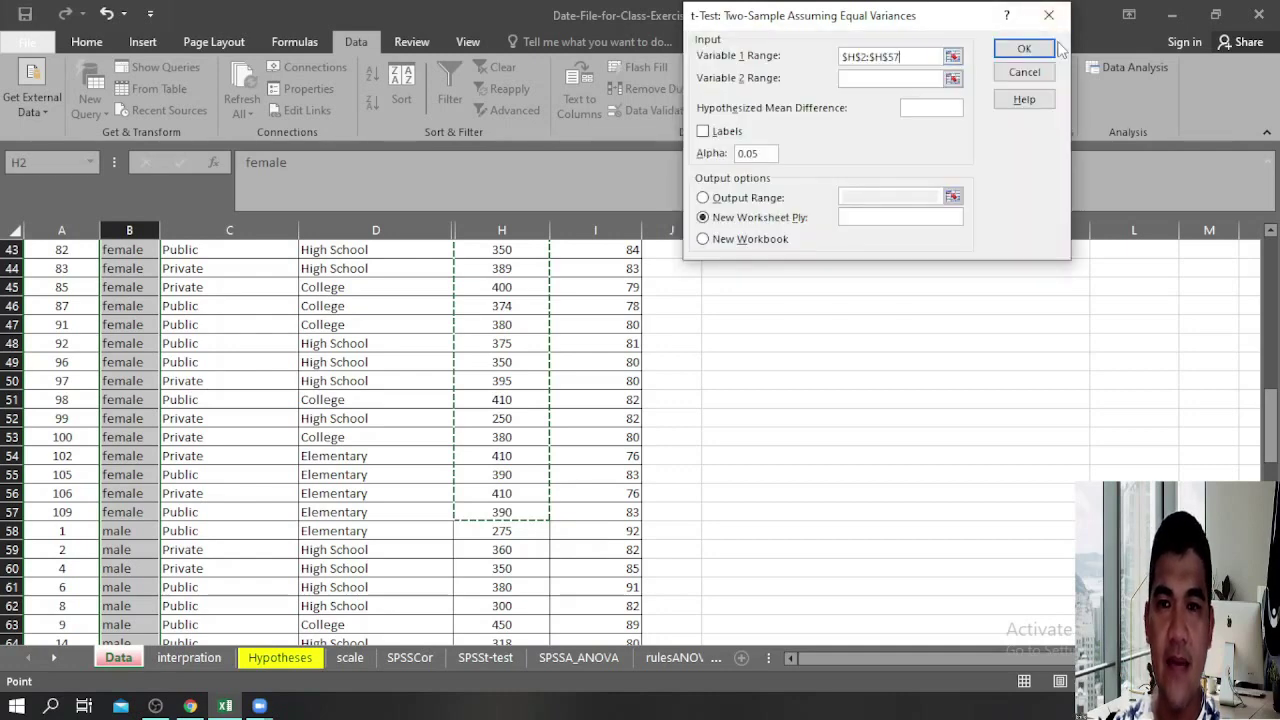
Step: Set the Variable 2 Range to the male students' college entrance test scores, $H$58:$H$110
left_click(876, 80)
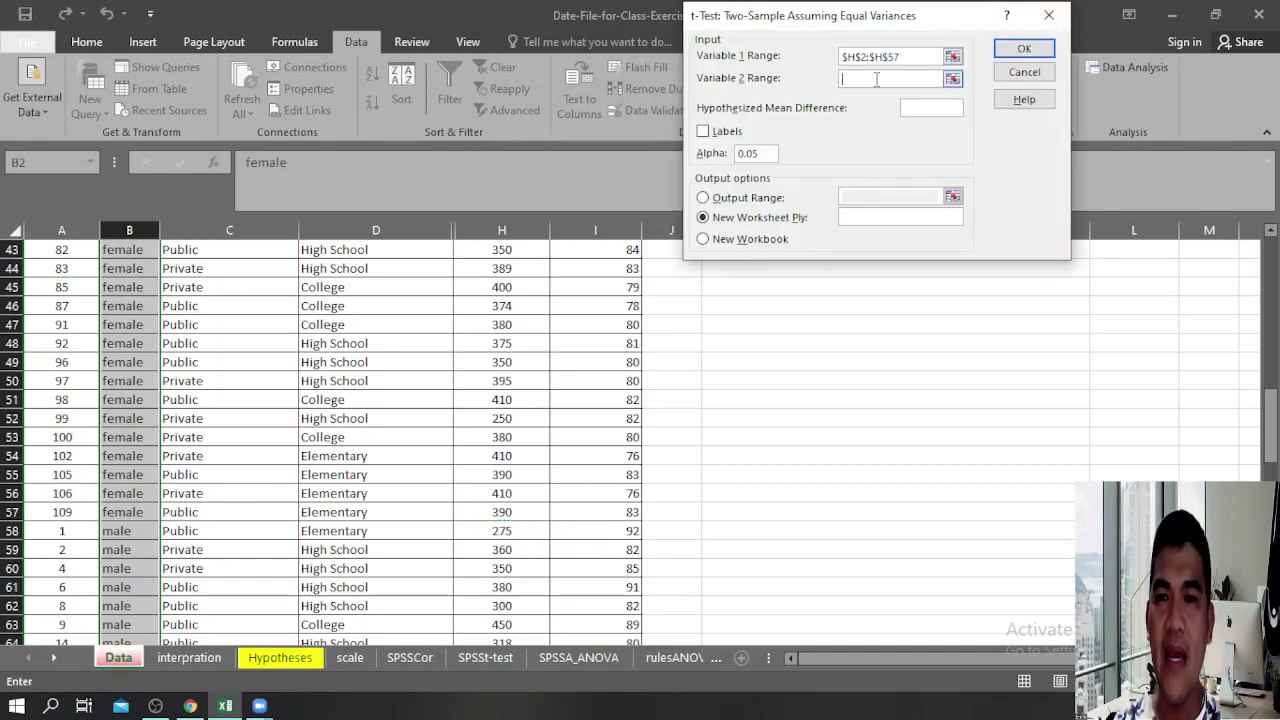
left_click(954, 82)
scroll(576, 384, "down", 2)
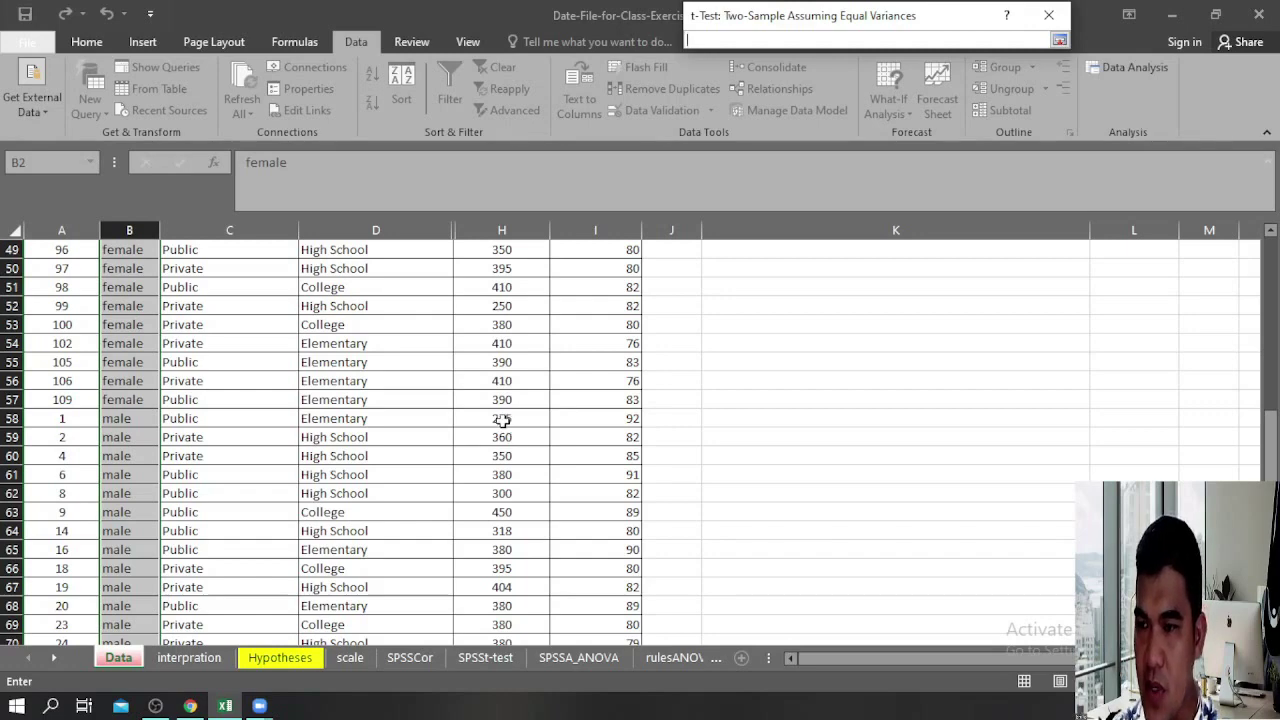
left_click_drag(502, 419, 522, 606)
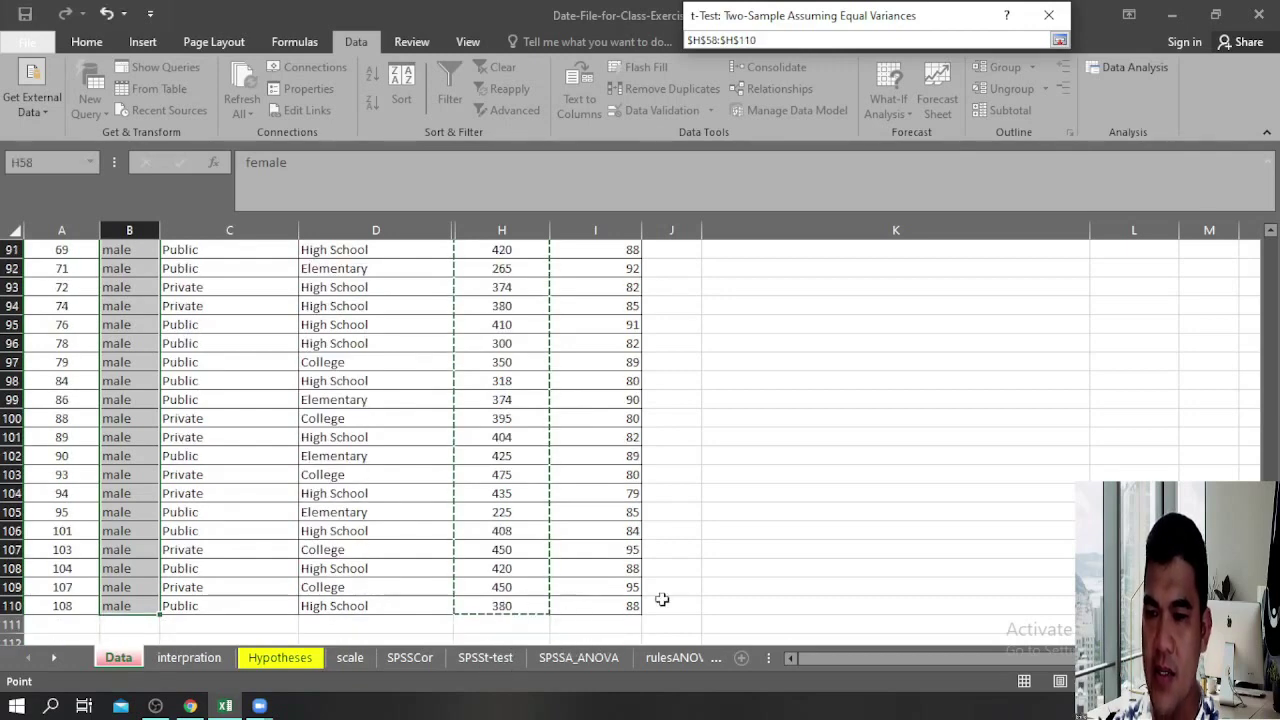
left_click(1060, 42)
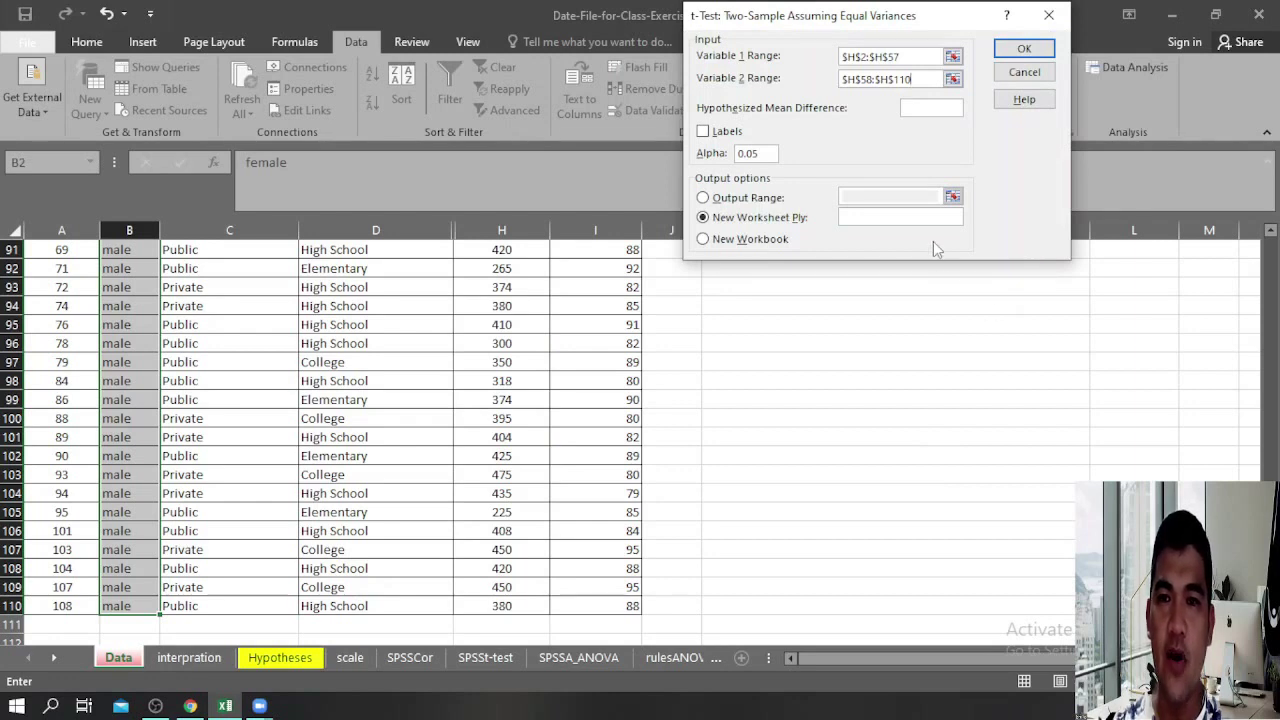
Step: Run the t-test on a new worksheet with a hypothesized mean difference of 0 and widen result columns A to C
left_click(933, 107)
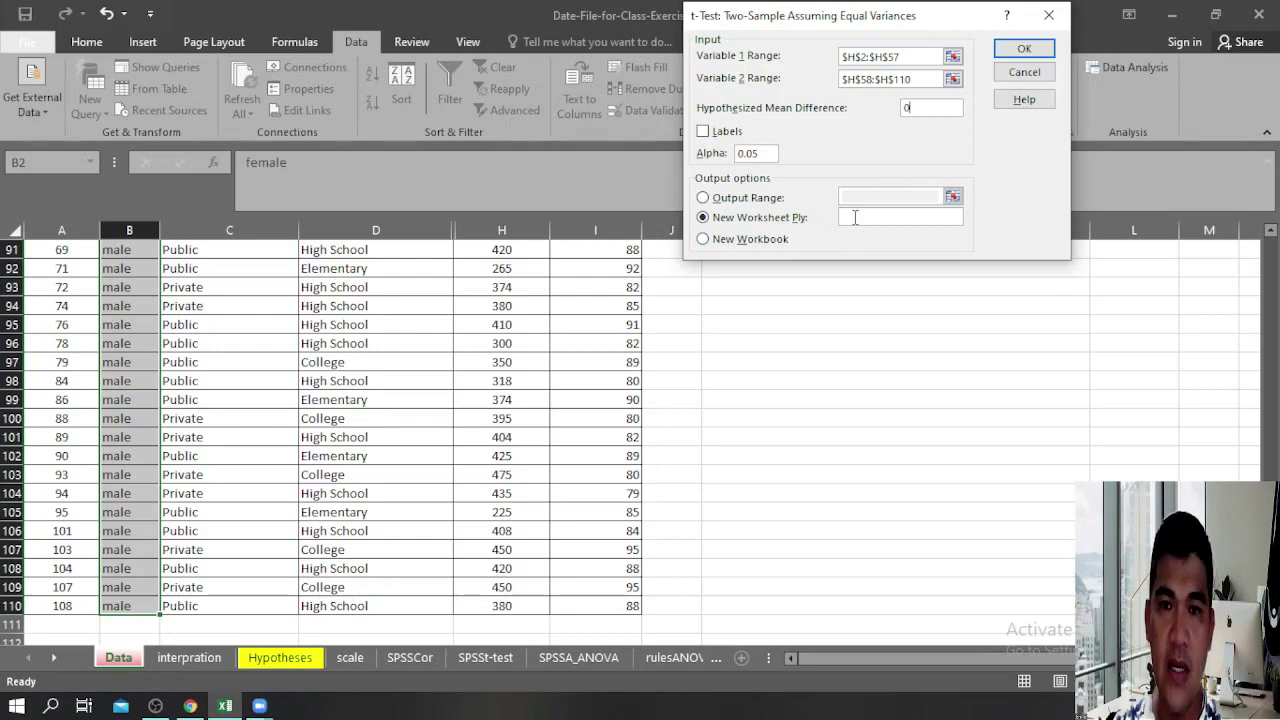
left_click(1023, 50)
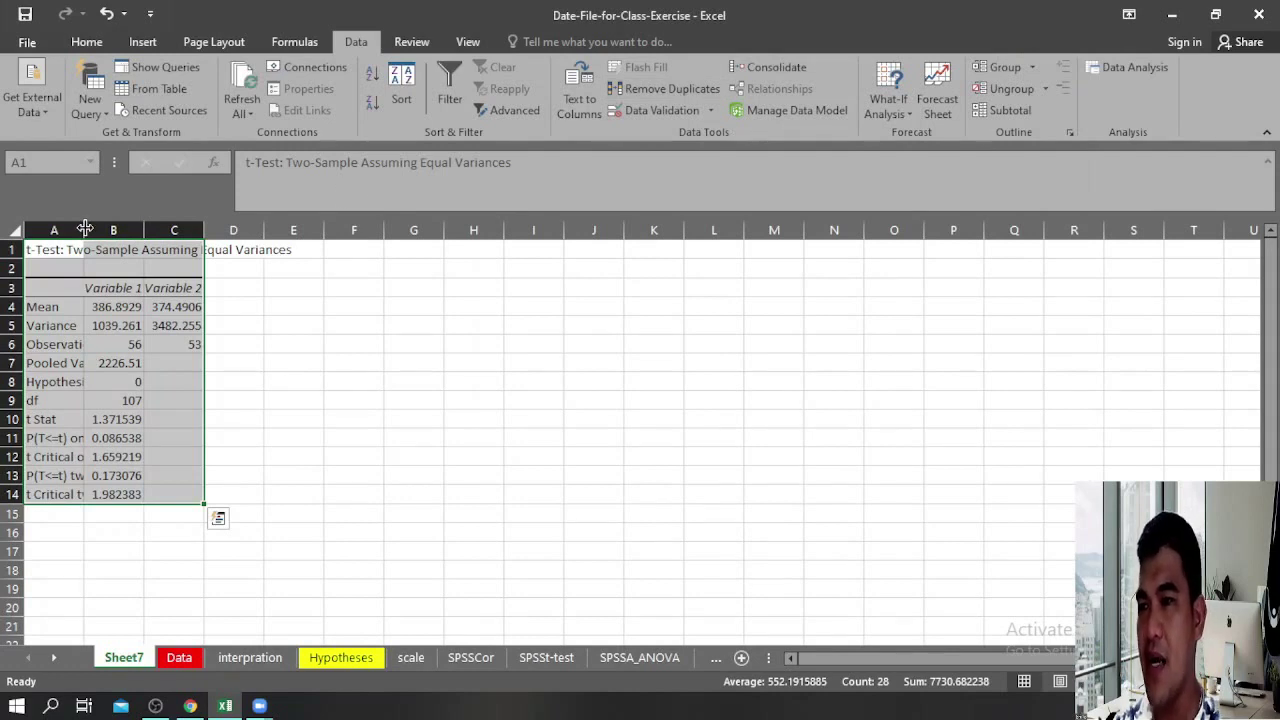
left_click_drag(96, 229, 512, 232)
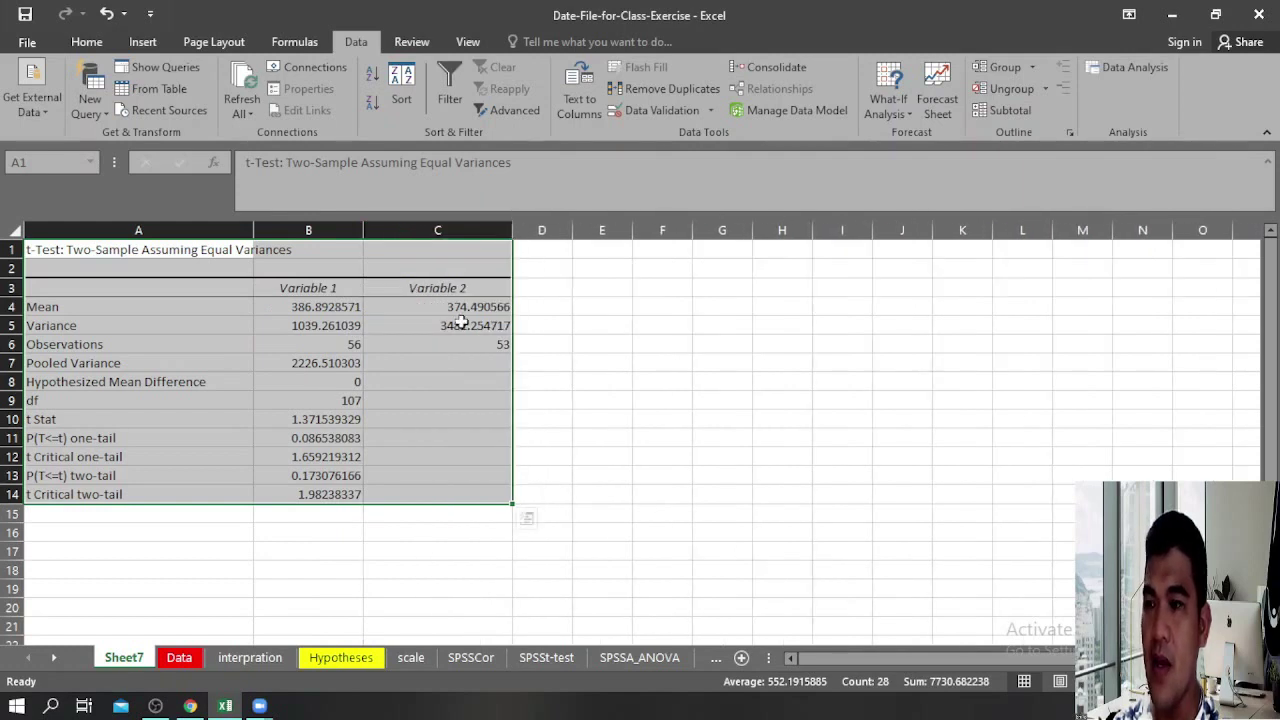
Step: Examine the two group means and the one-tail and two-tail p-values in the t-test results
left_click(316, 309)
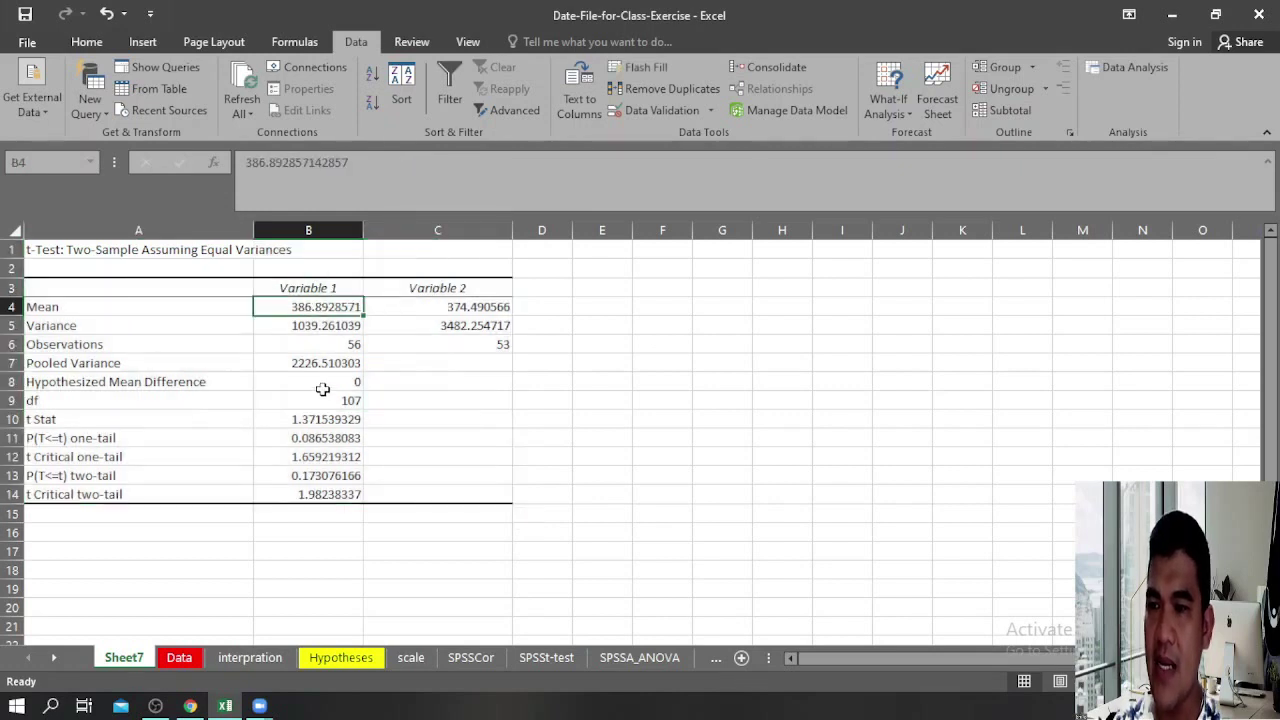
left_click(486, 310)
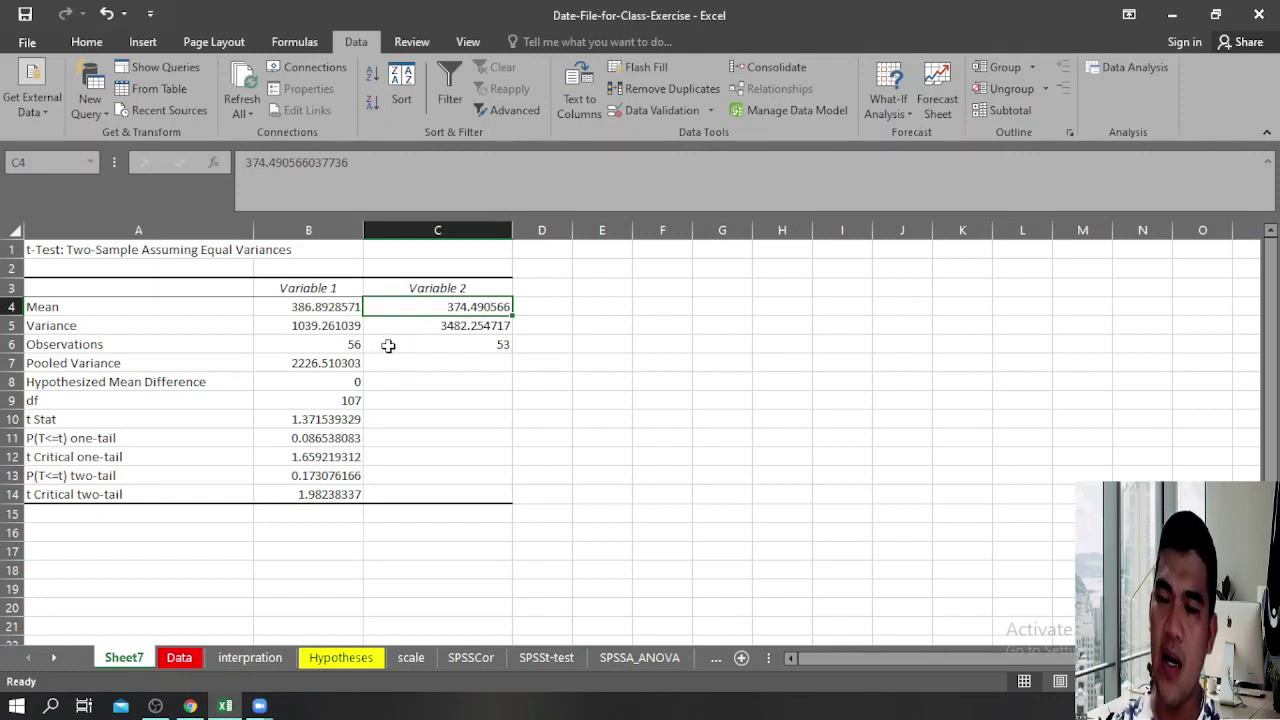
left_click(316, 442)
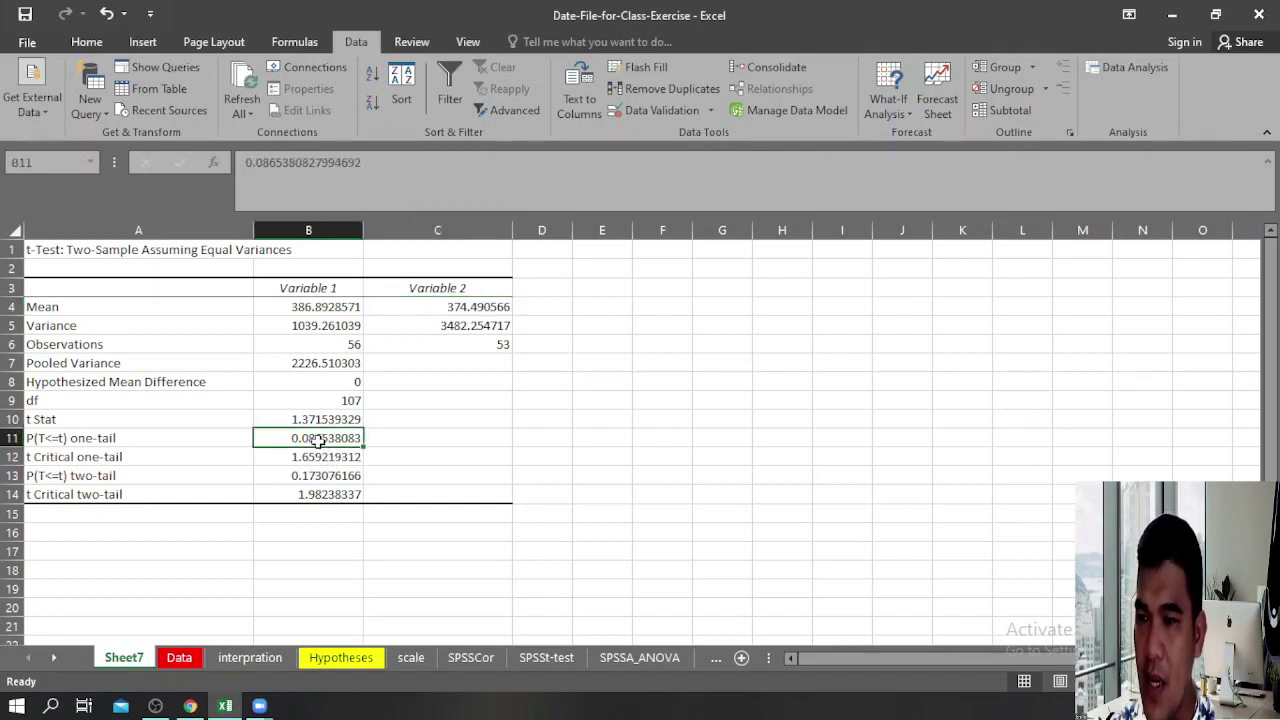
left_click(326, 478)
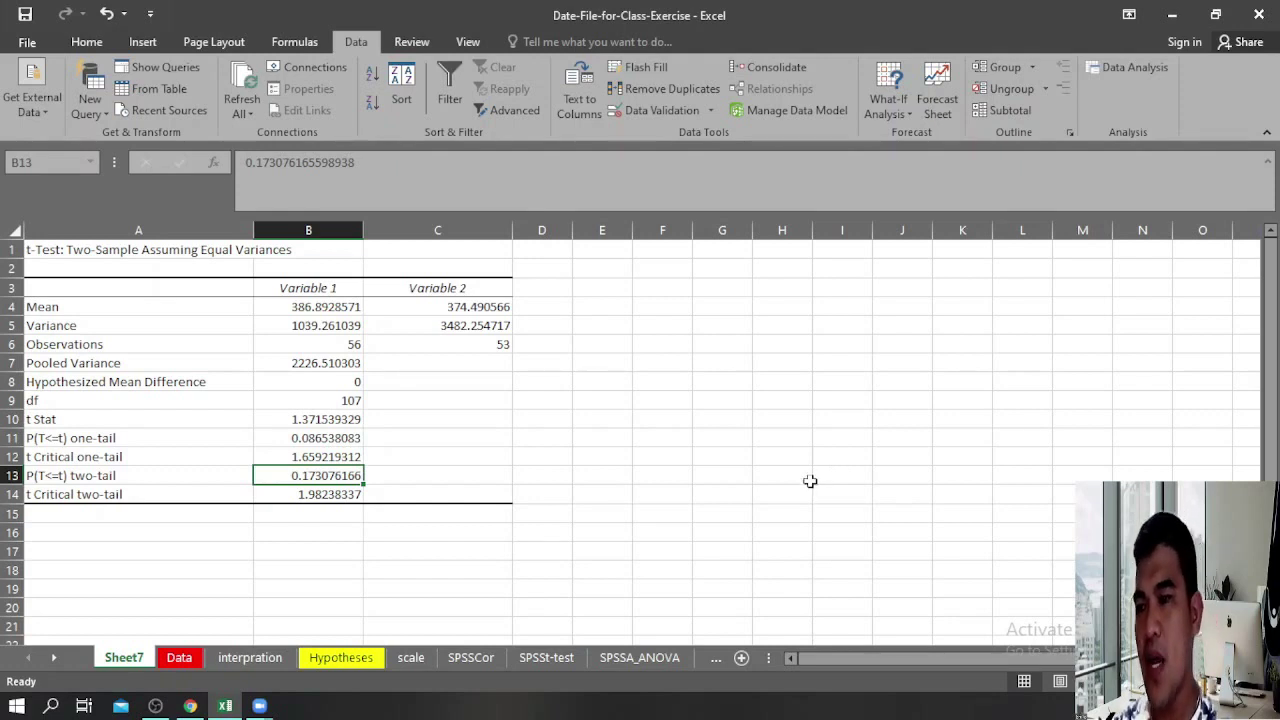
left_click(110, 478)
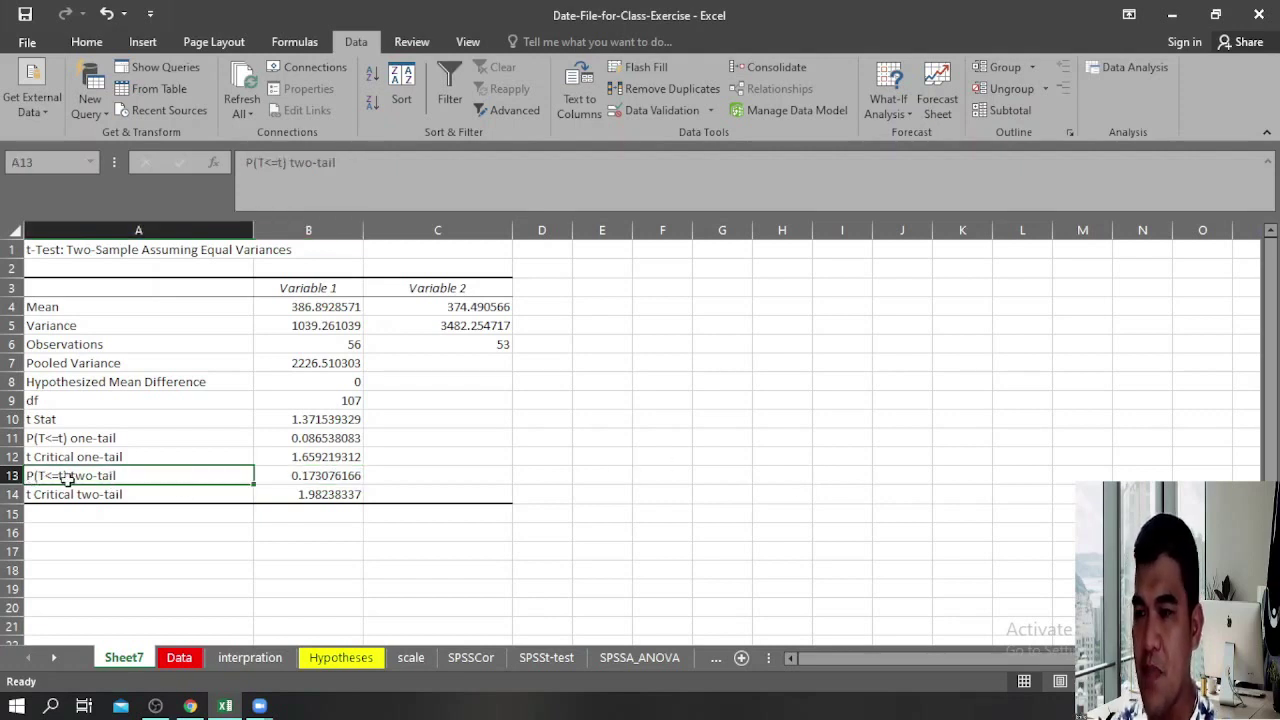
left_click(333, 477)
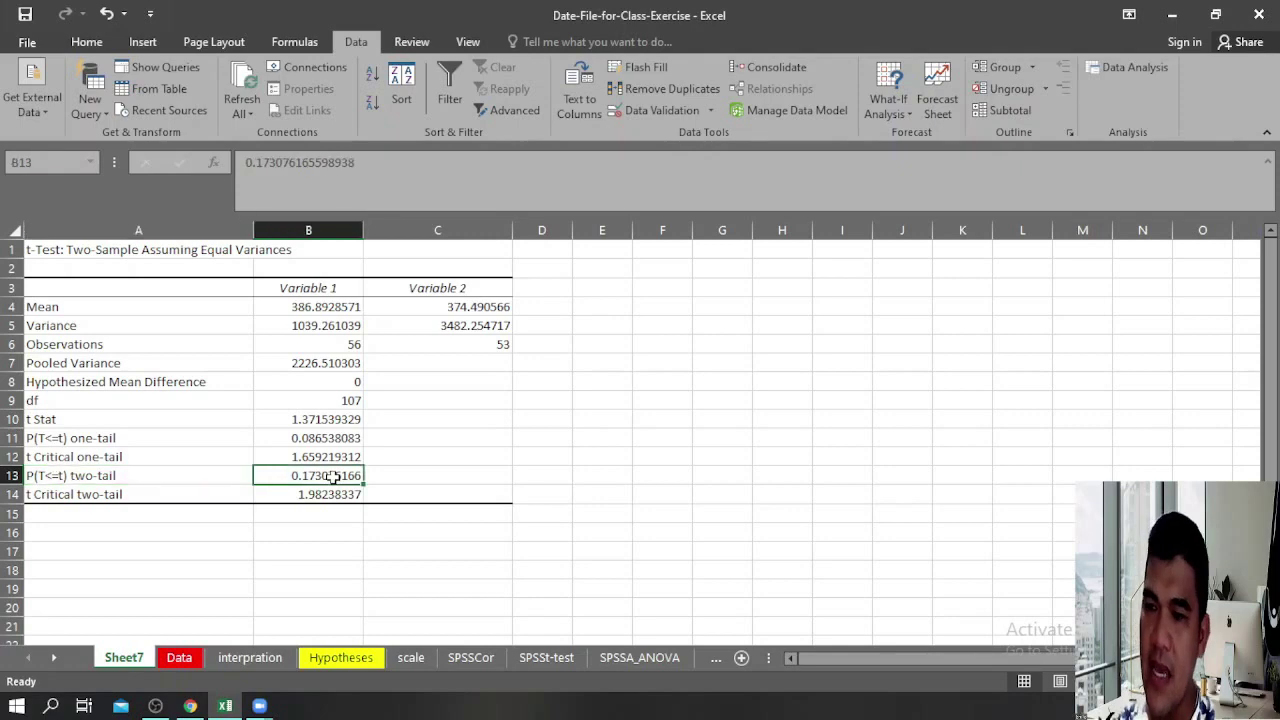
Step: Read the p-value decision rules on the interpration sheet and return to the t-test results on Sheet7
left_click(250, 657)
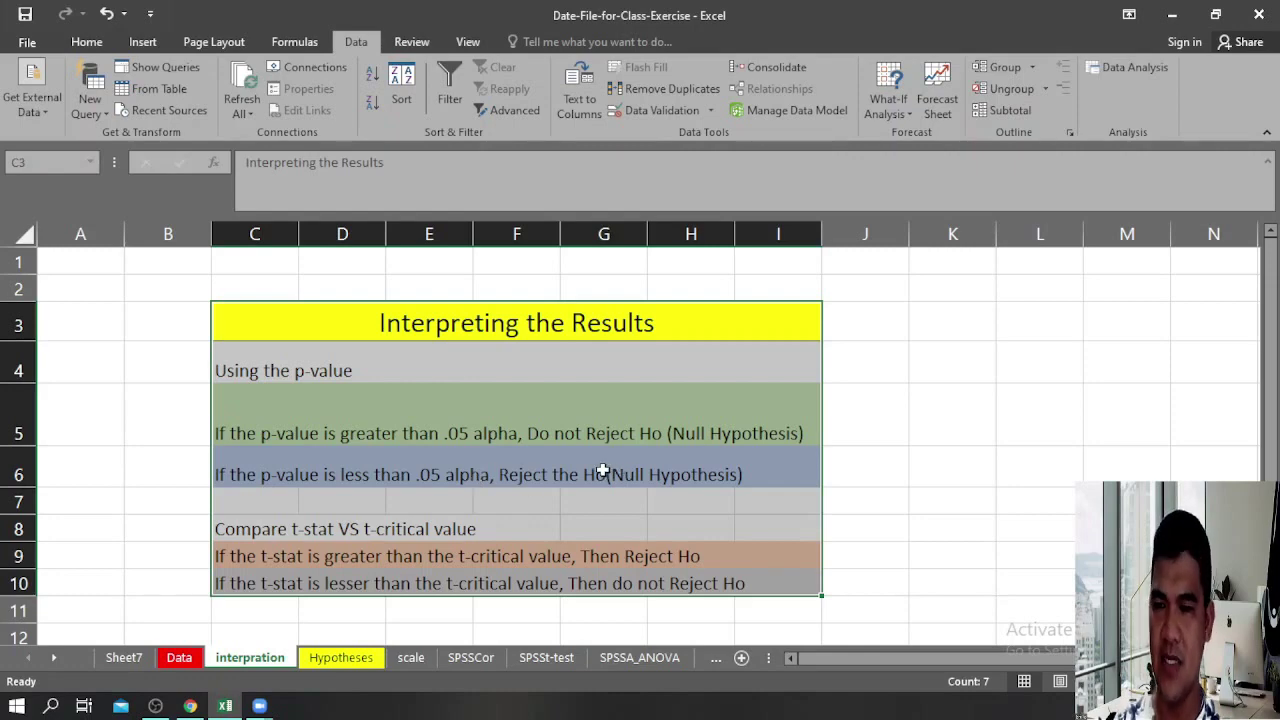
left_click(179, 657)
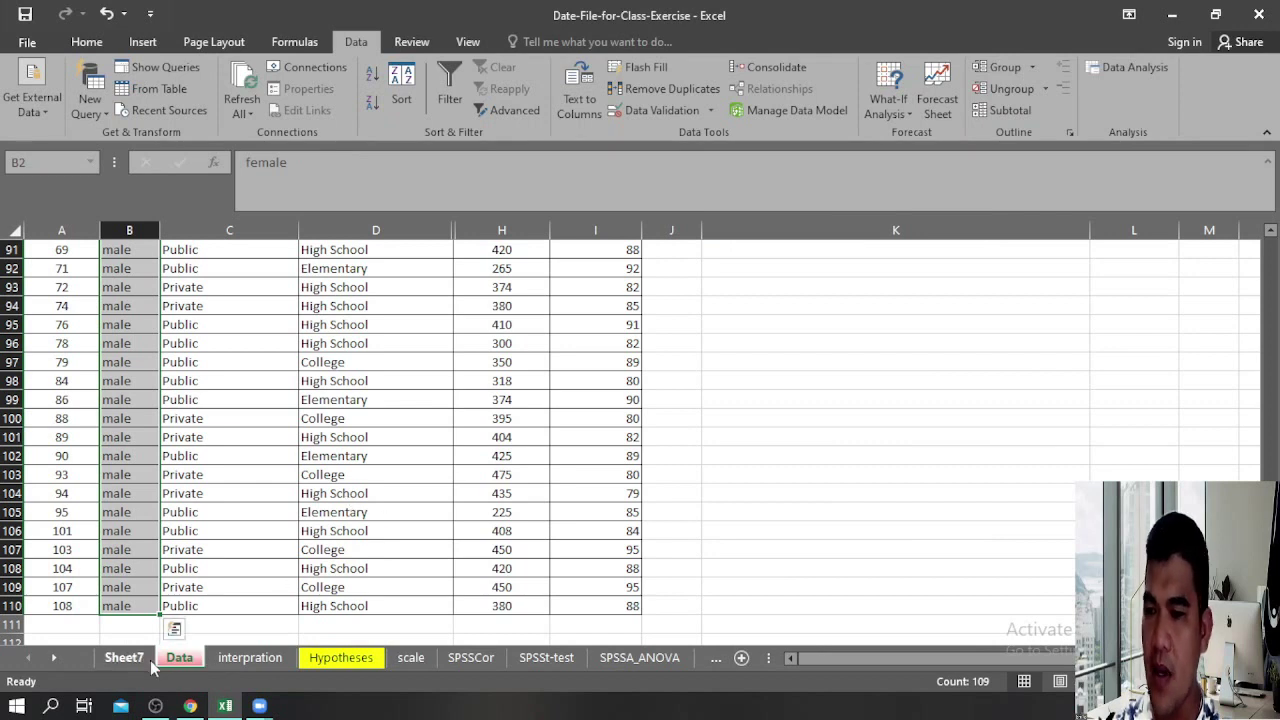
left_click(124, 657)
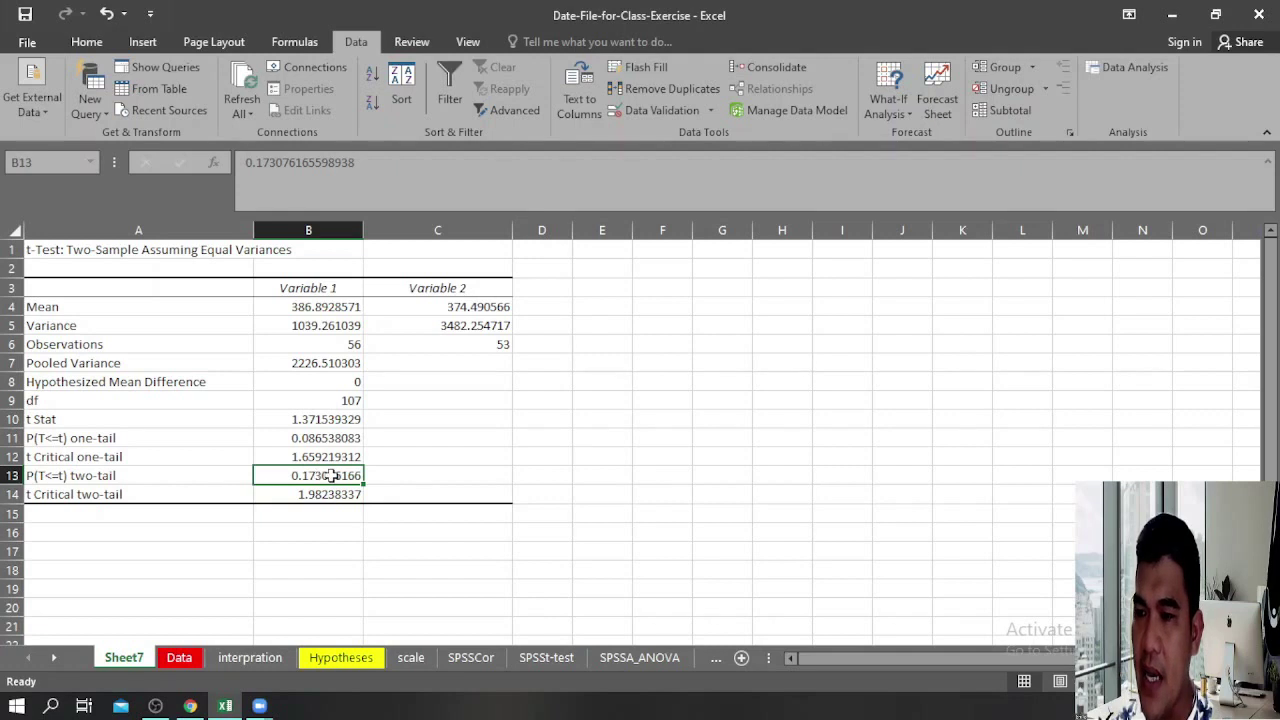
Step: Write the conclusion "Since the p-value = .17 >.05. then we fail to reject Ho." in cell B16
left_click(302, 537)
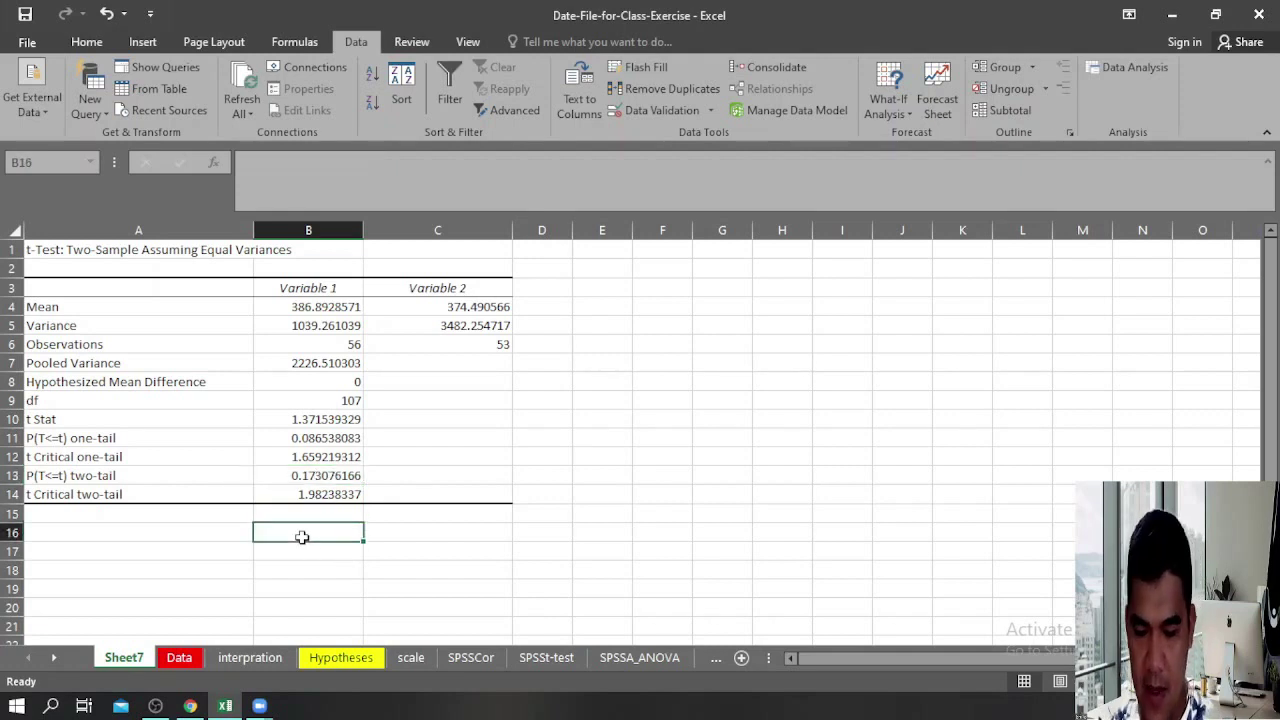
type("p-value = .17")
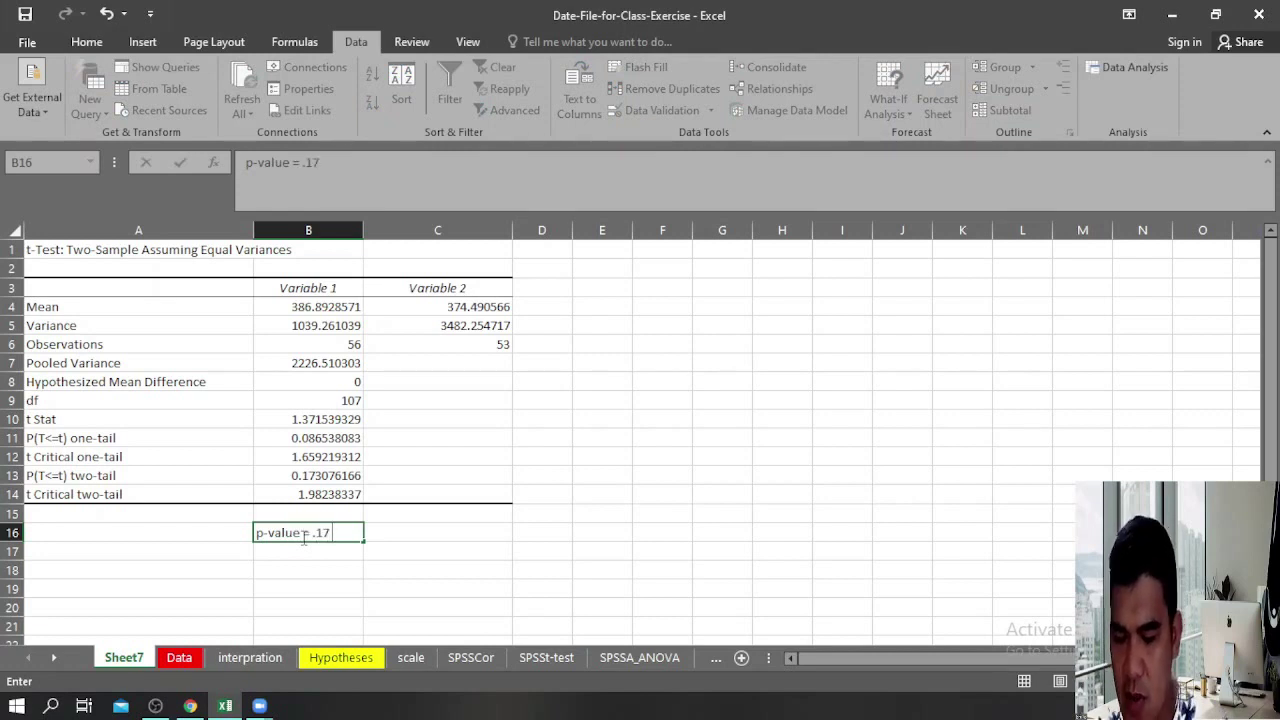
type(">.05")
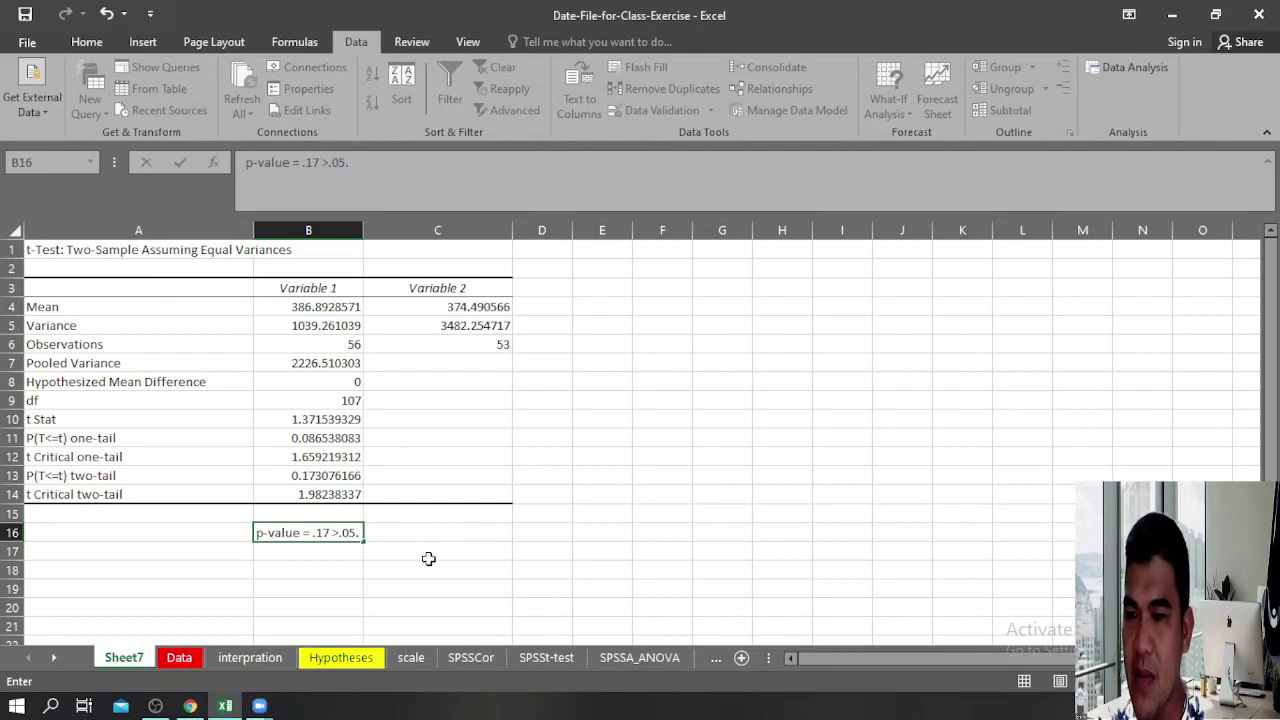
type(". then we")
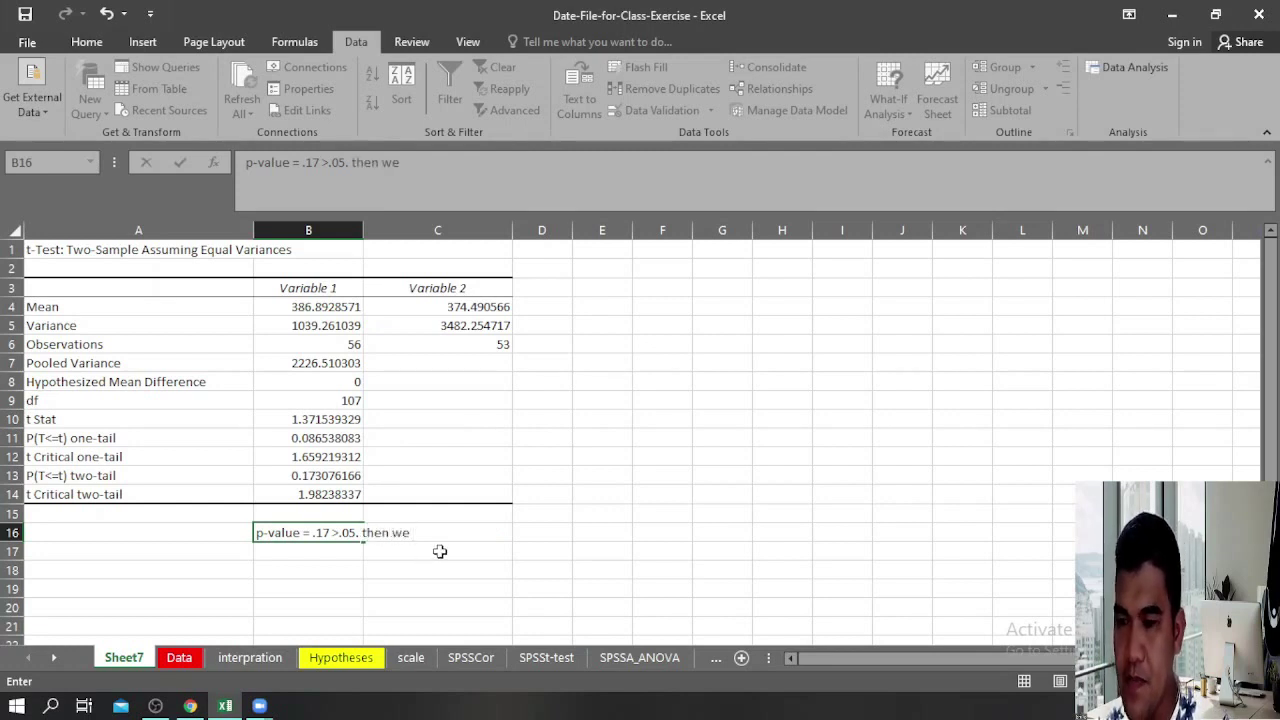
type(" fail t")
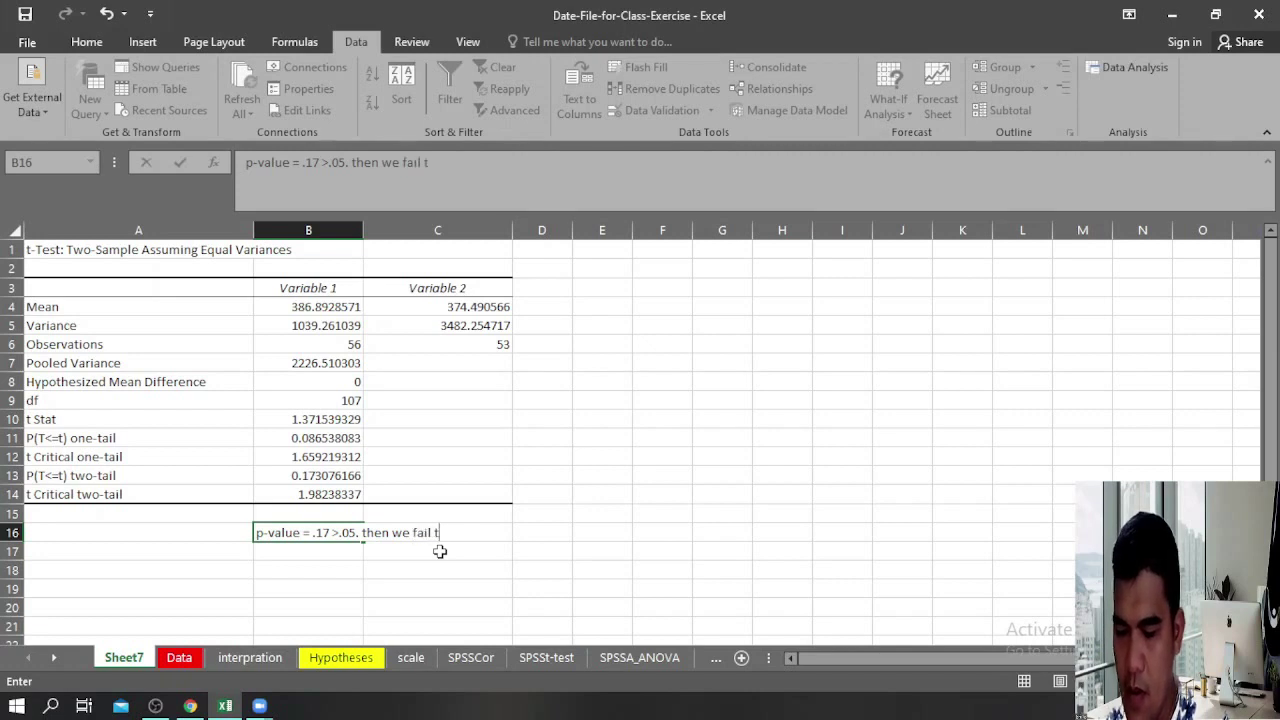
type("o reject")
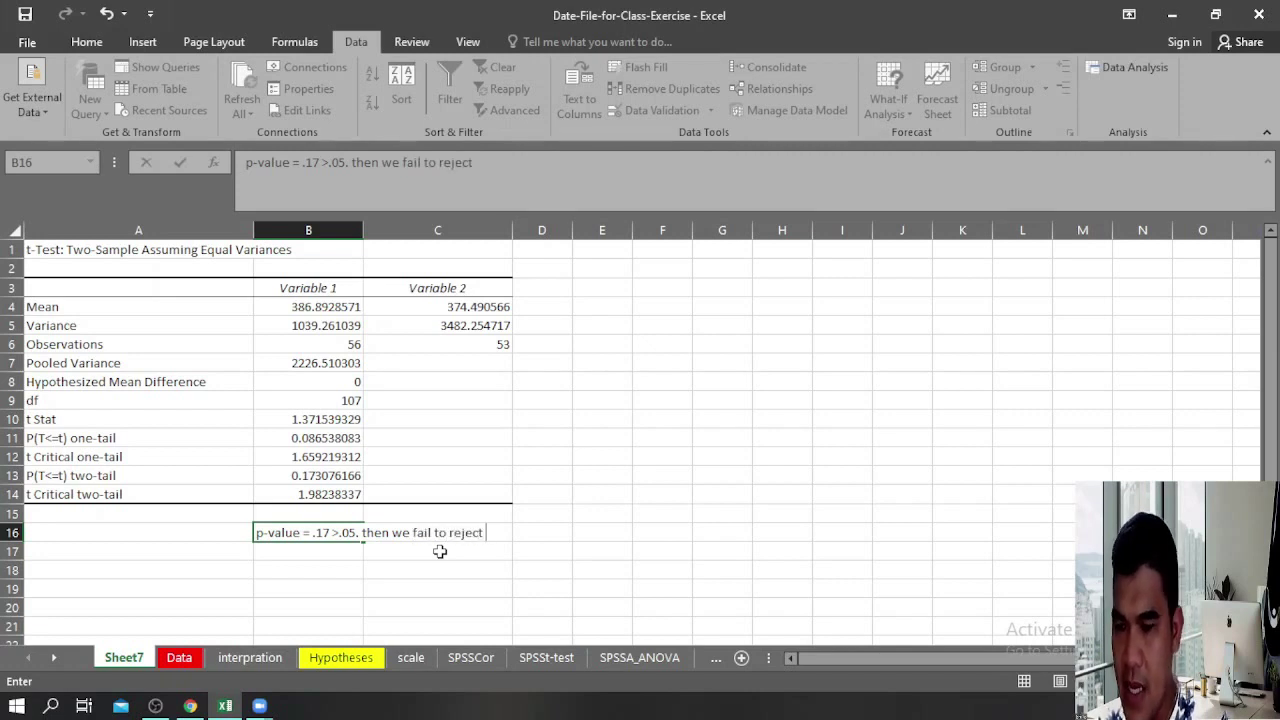
type(" Ho")
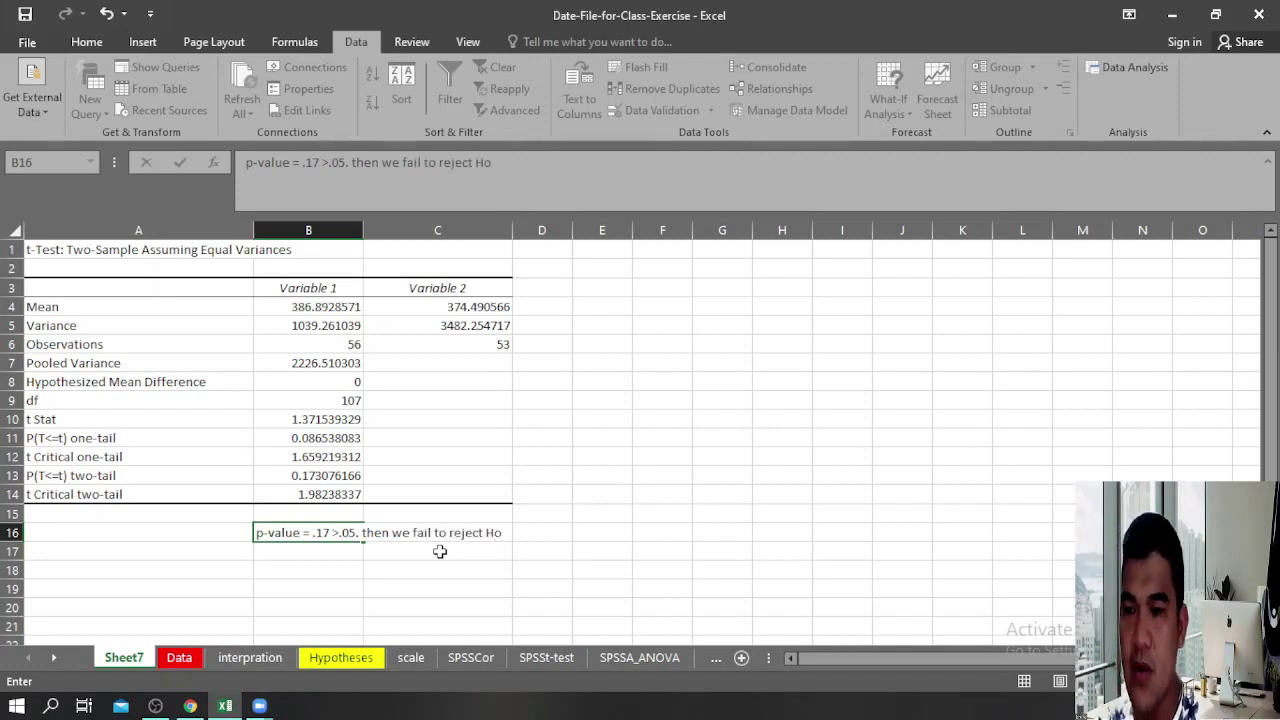
type(". ")
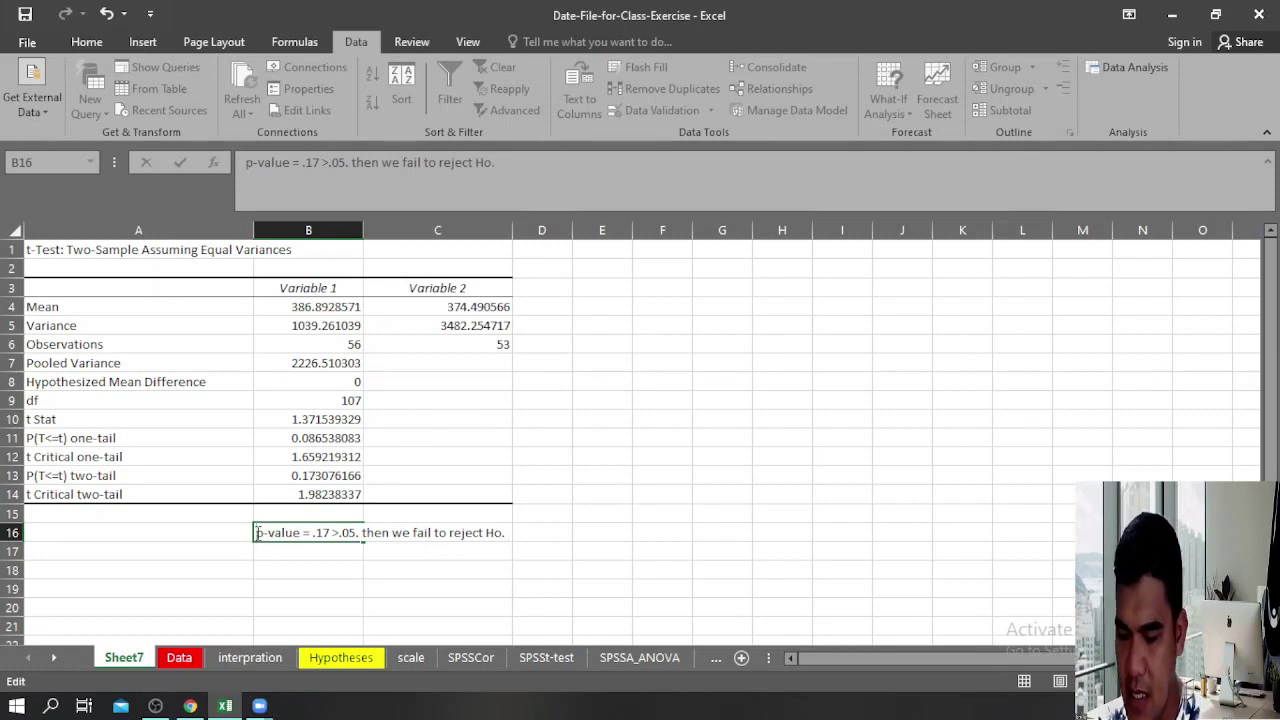
type("Since the")
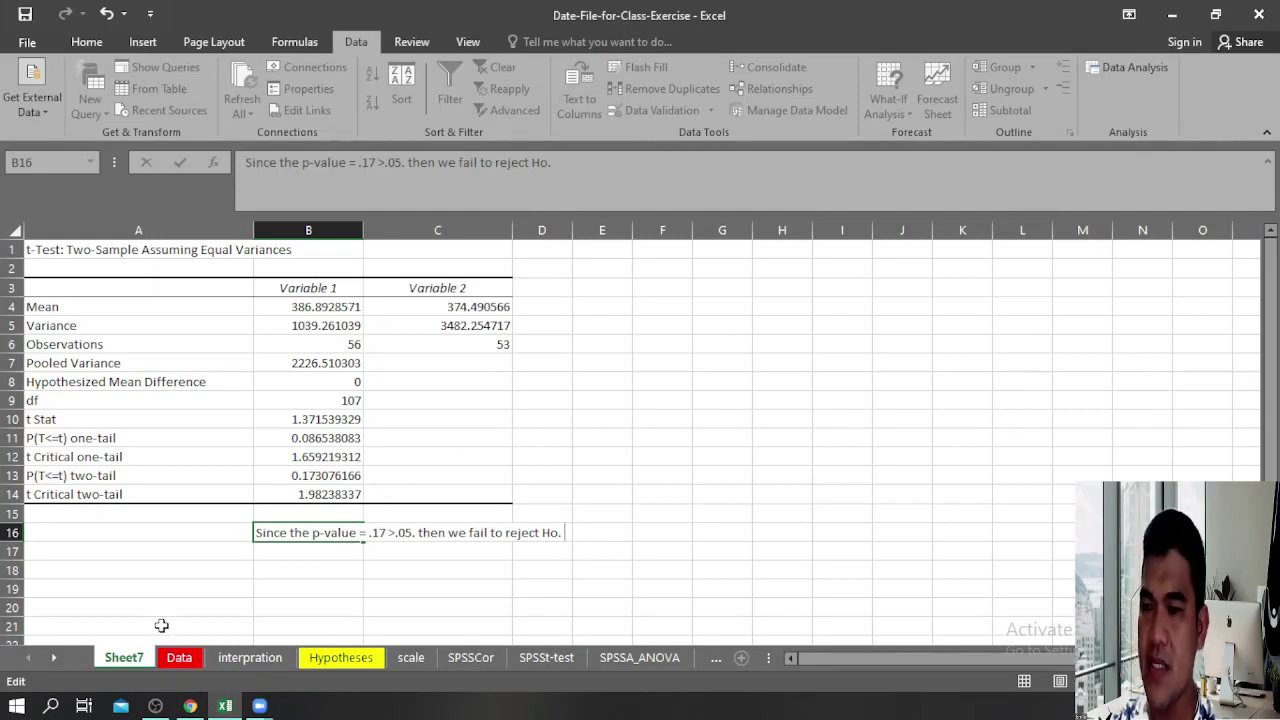
Step: Reread the null hypothesis in K9 of the Data sheet and return to the t-test results on Sheet7
left_click(180, 658)
scroll(671, 451, "up", 8)
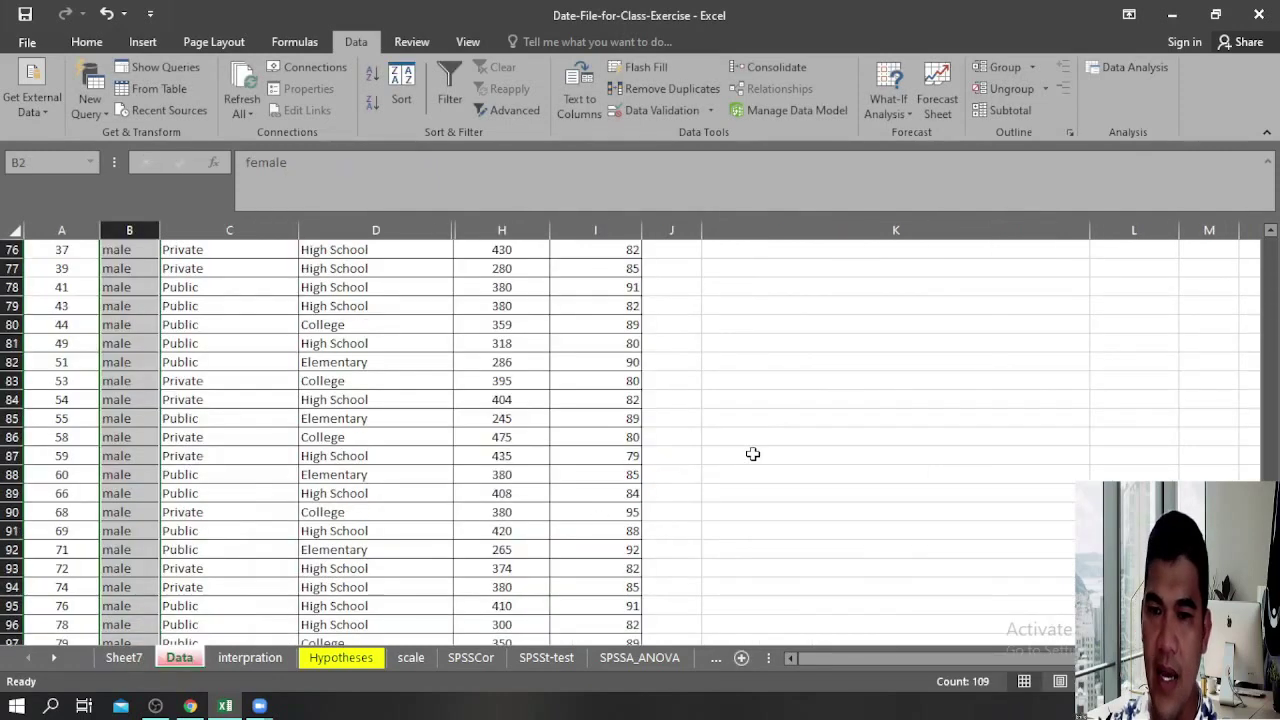
scroll(983, 350, "up", 20)
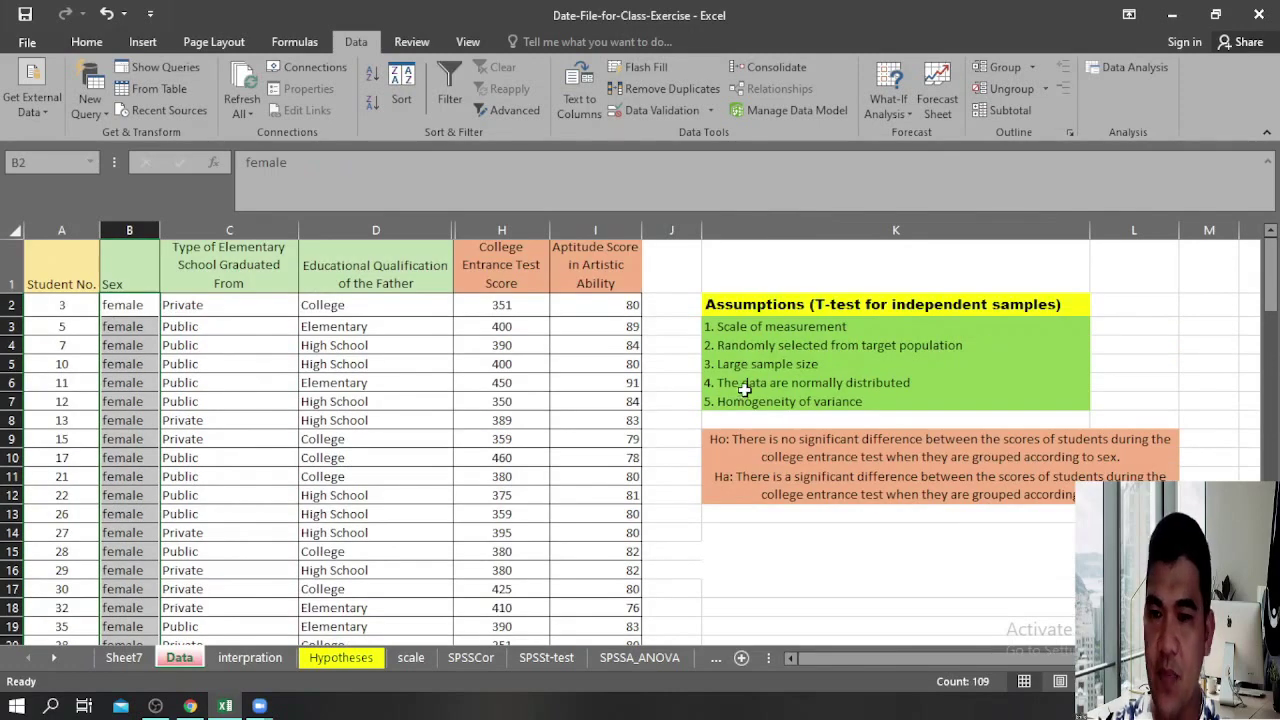
left_click(825, 454)
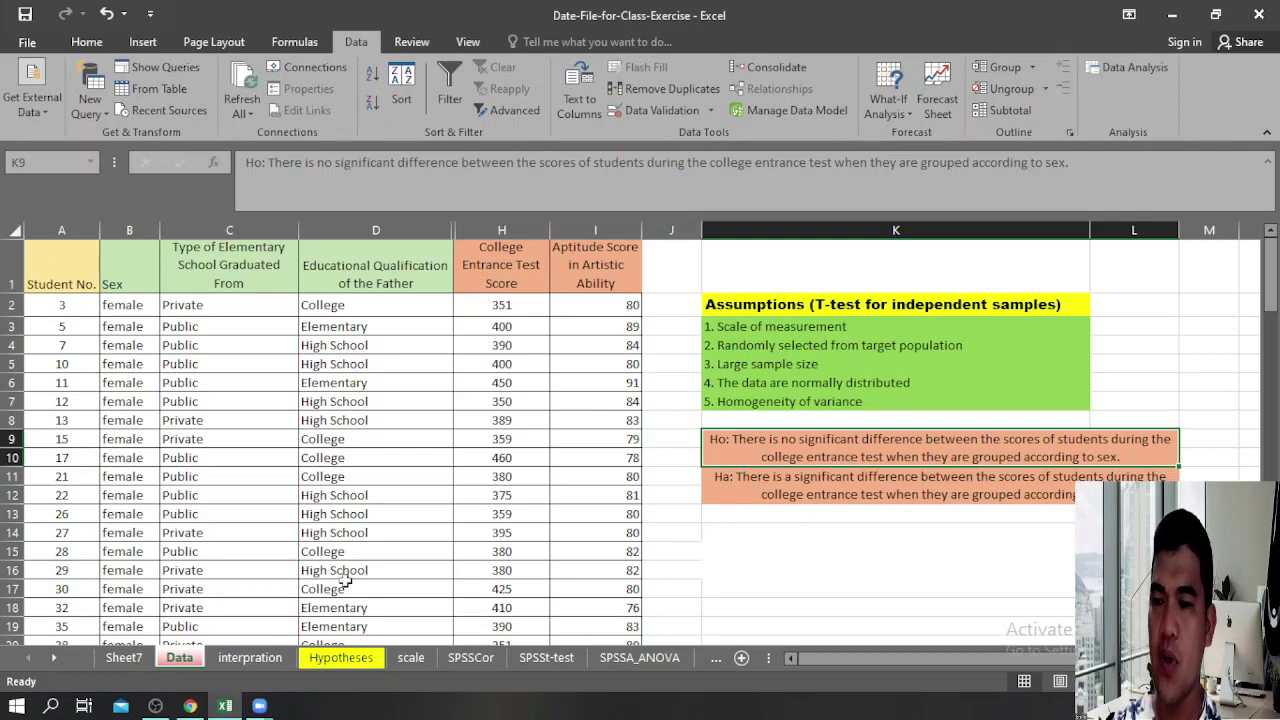
left_click(124, 659)
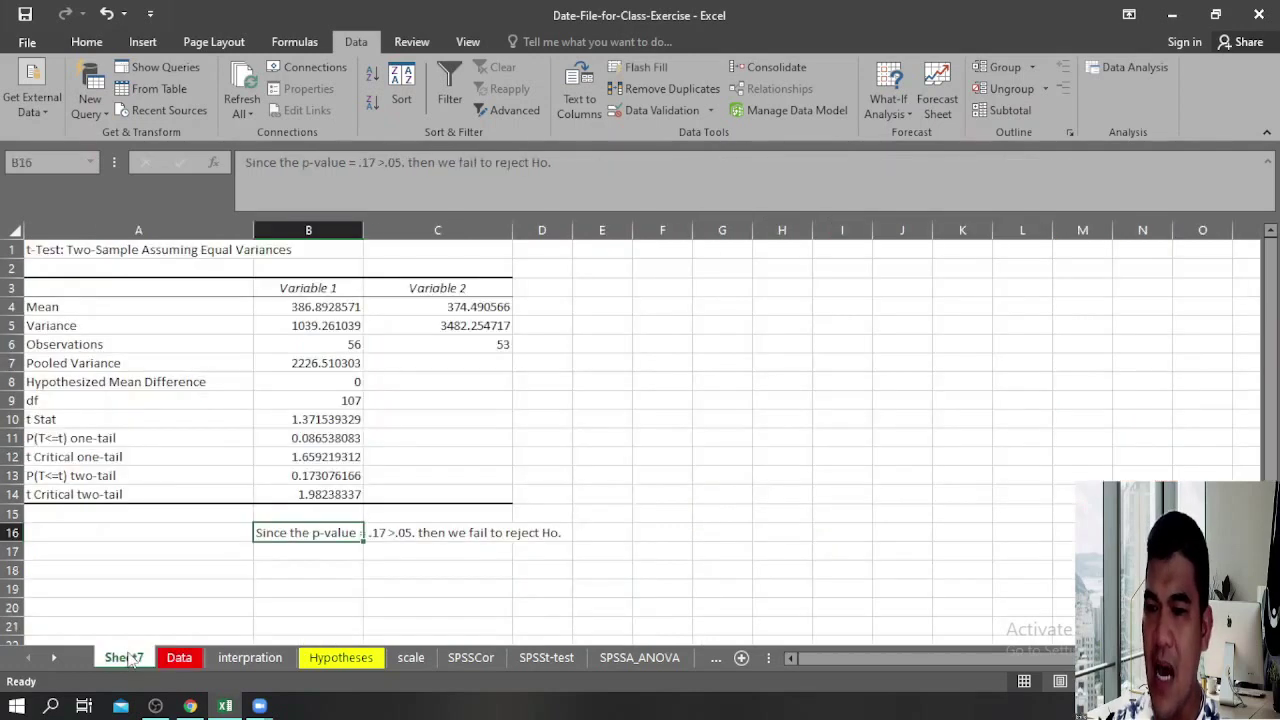
Step: Highlight the t Stat label and value, A10:B10, with a red fill
left_click(330, 419)
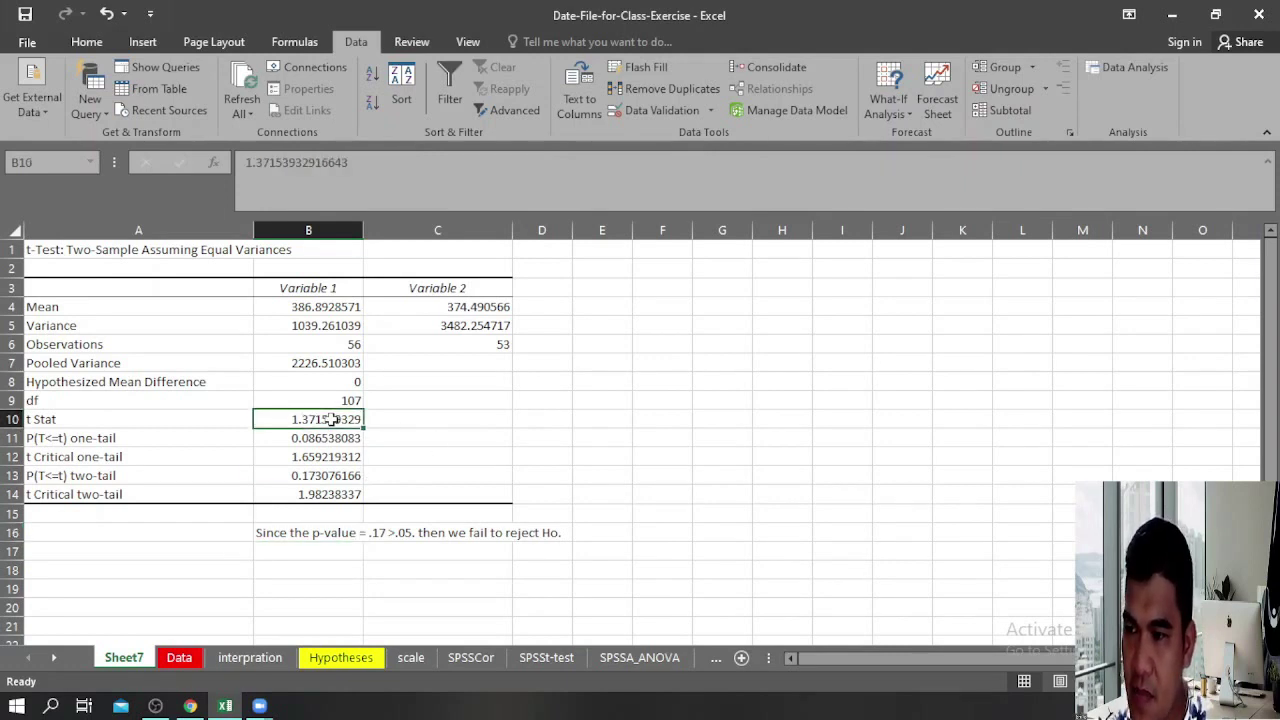
left_click(159, 416)
left_click_drag(159, 416, 310, 419)
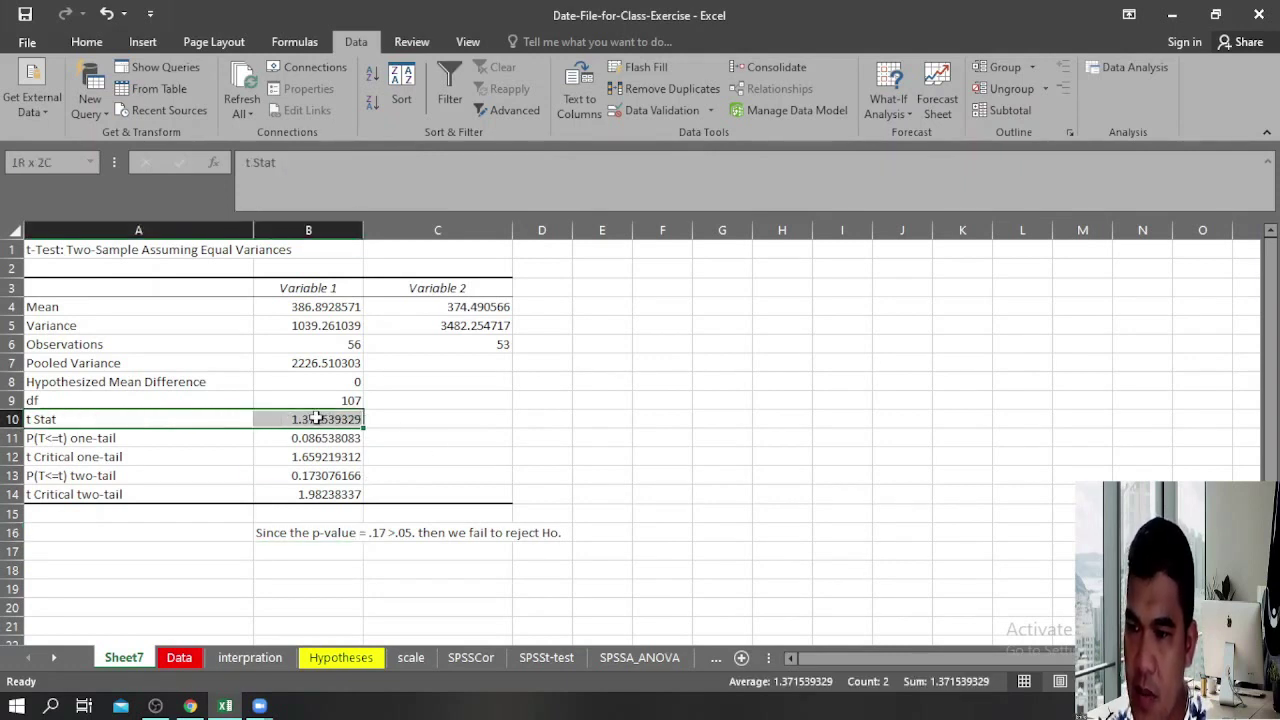
left_click(88, 42)
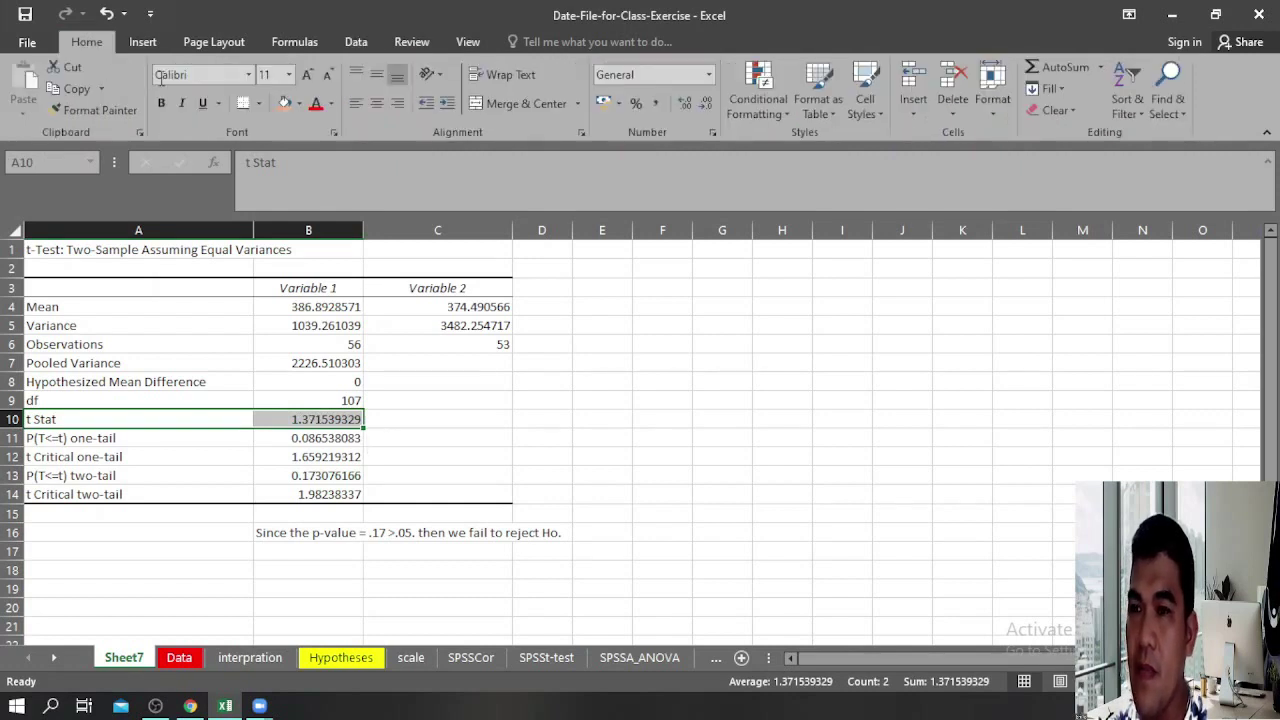
left_click(298, 104)
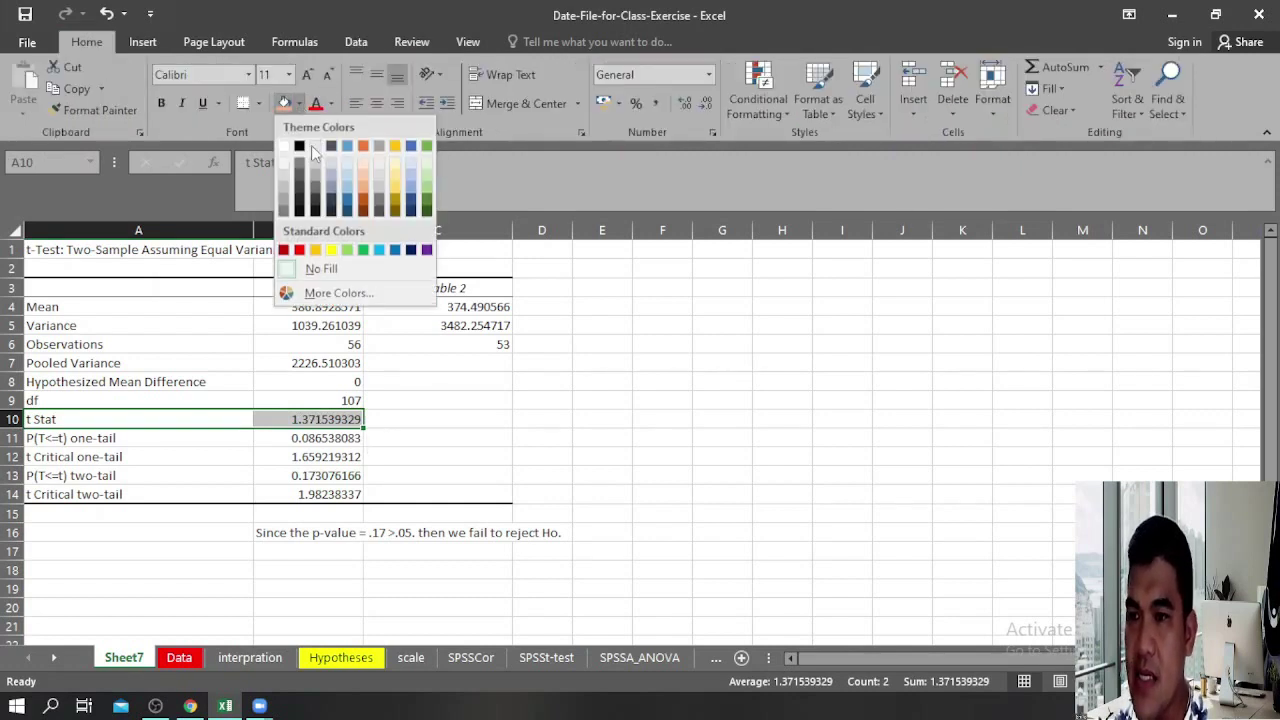
left_click(302, 248)
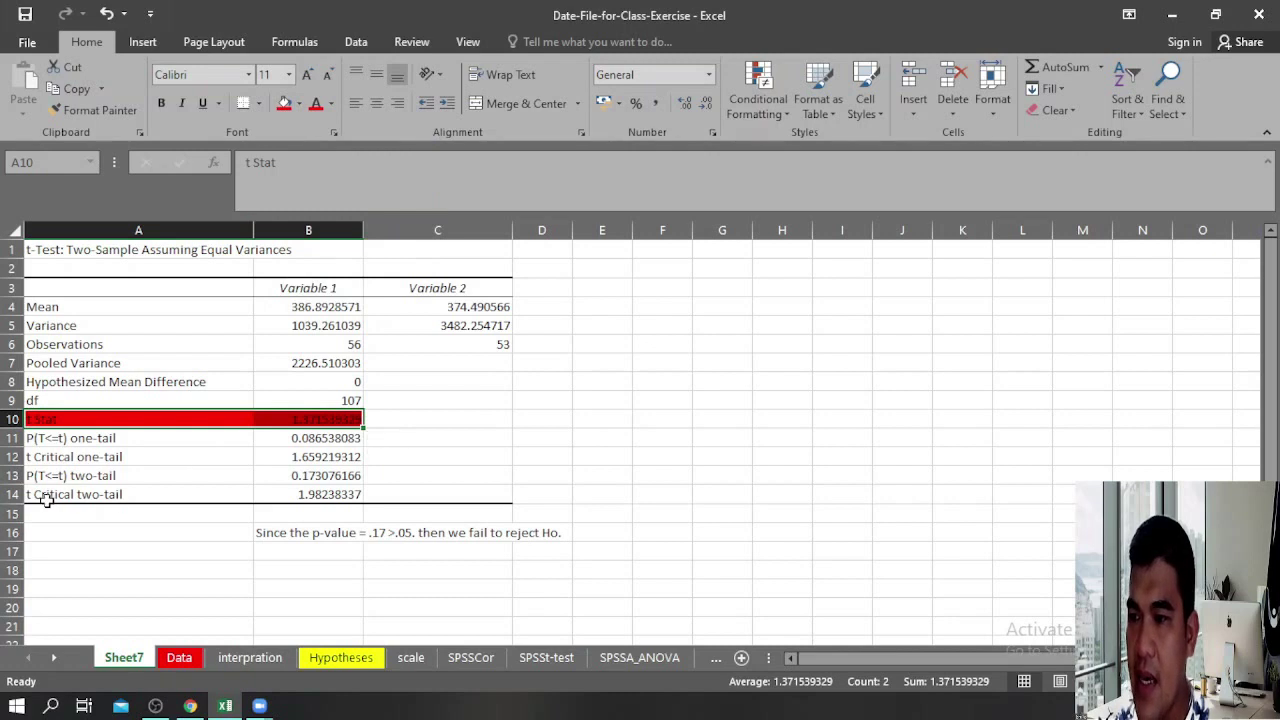
Step: Highlight the t Critical two-tail label and value, A14:B14, with a red fill
left_click_drag(30, 495, 318, 502)
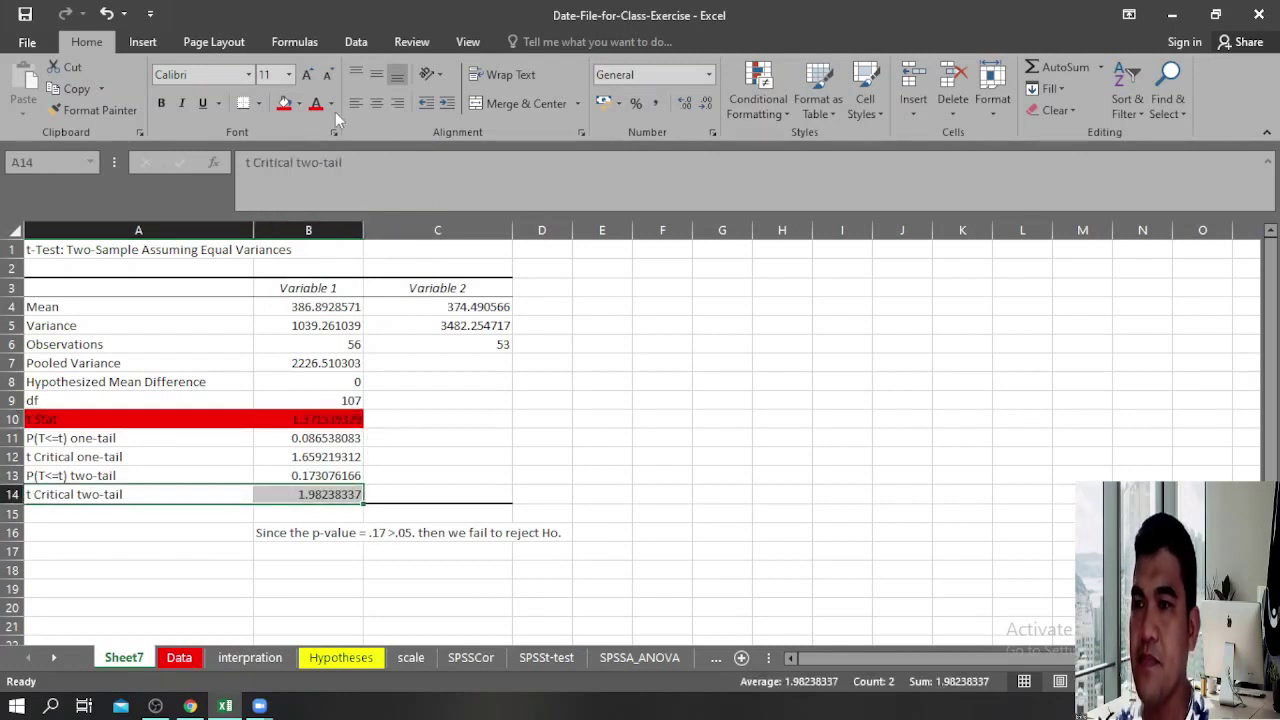
left_click(284, 104)
left_click(453, 424)
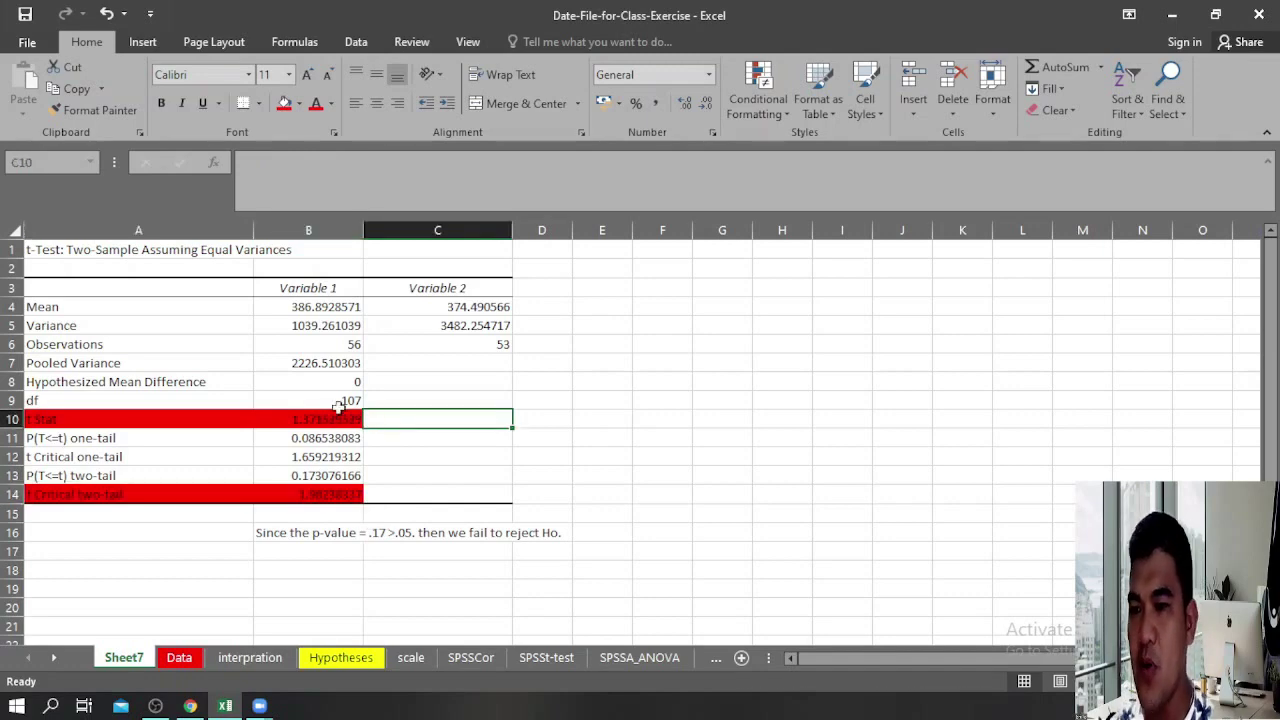
left_click(316, 492)
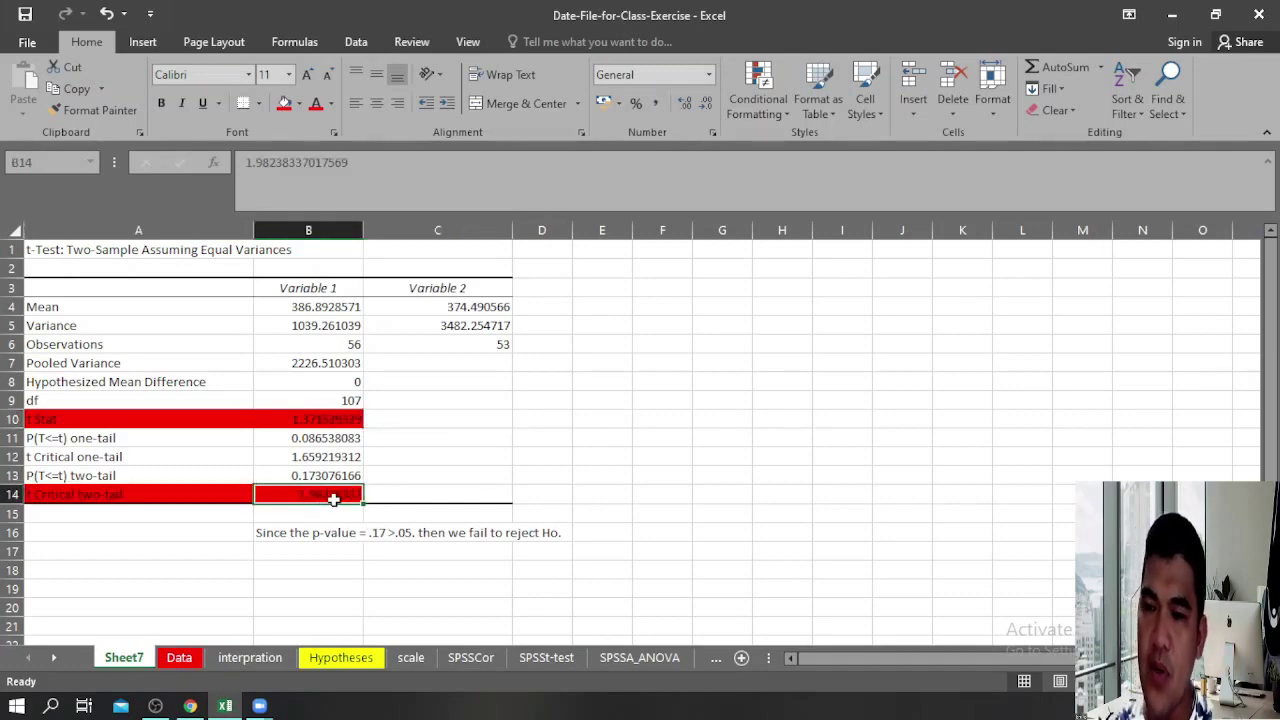
Step: Read the t-stat versus t-critical decision rules on the interpration sheet, check the Data sheet, and return to Sheet7
left_click(266, 662)
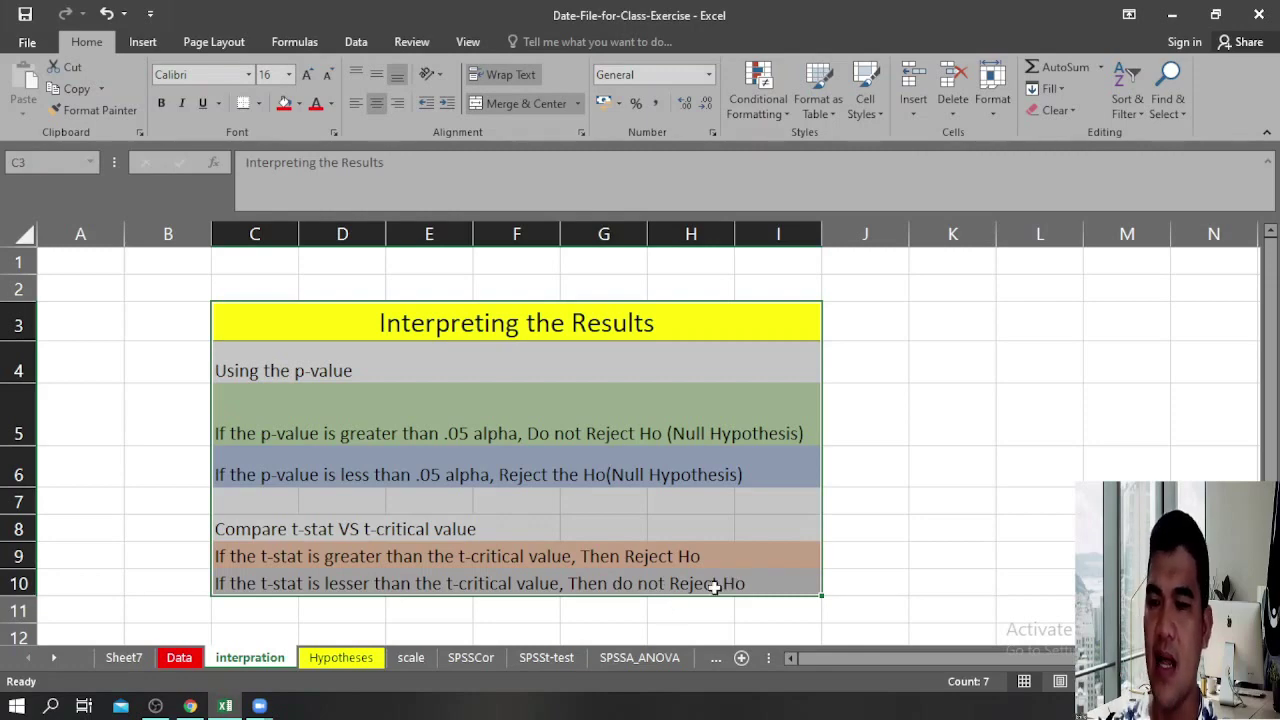
left_click(185, 662)
scroll(480, 514, "down", 3)
scroll(450, 511, "up", 3)
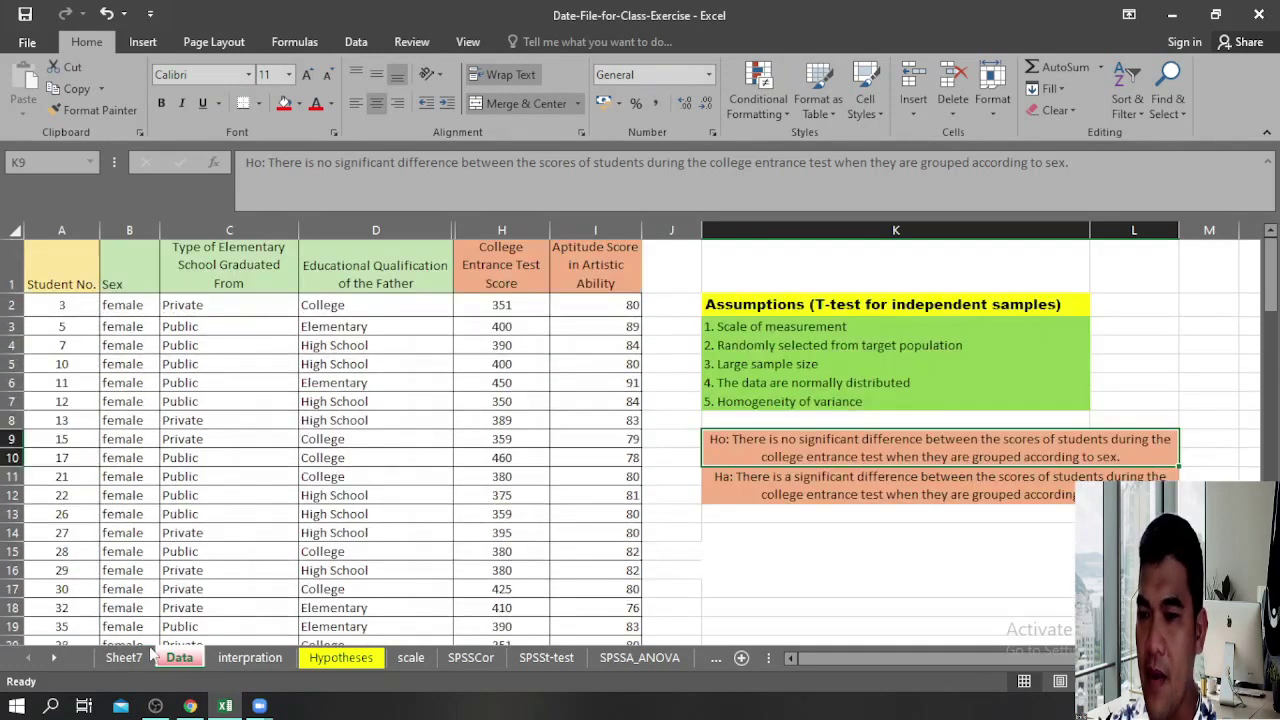
left_click(126, 657)
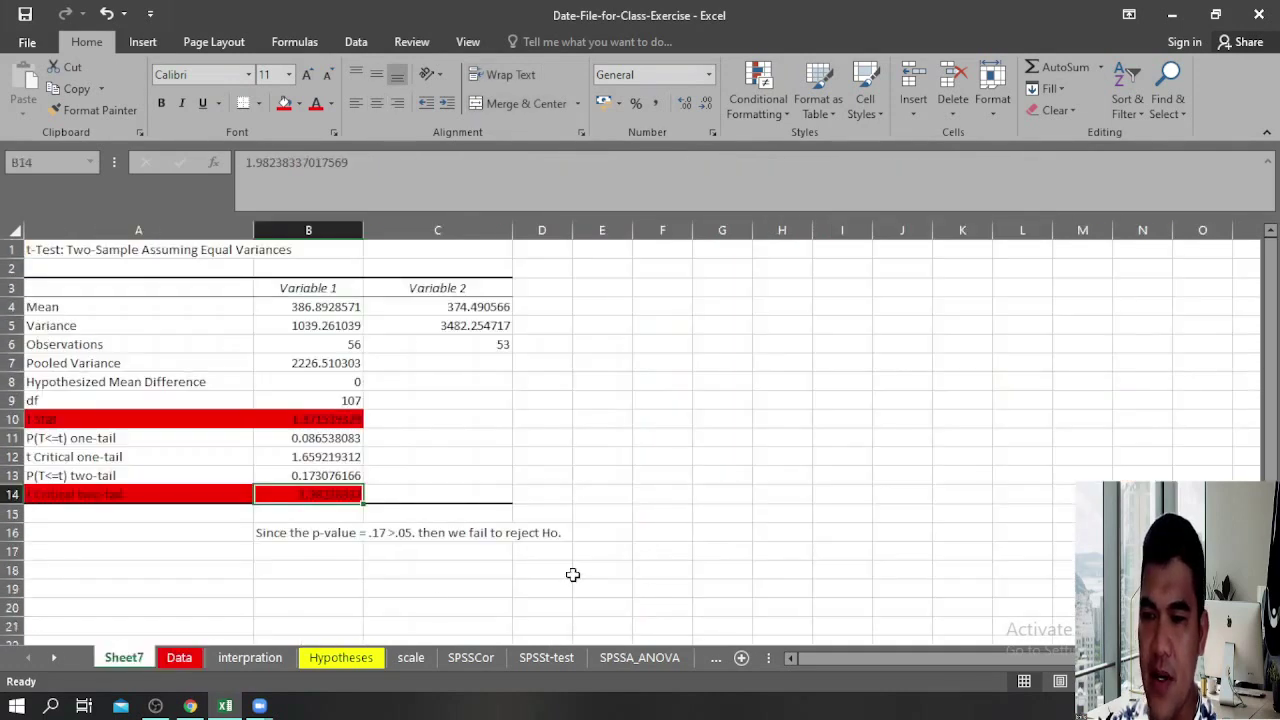
Step: Write the conclusion "Since the tstat=1.37< t-critical = 1.98, Then we fail to reject the Ho" in cell B17
left_click(281, 553)
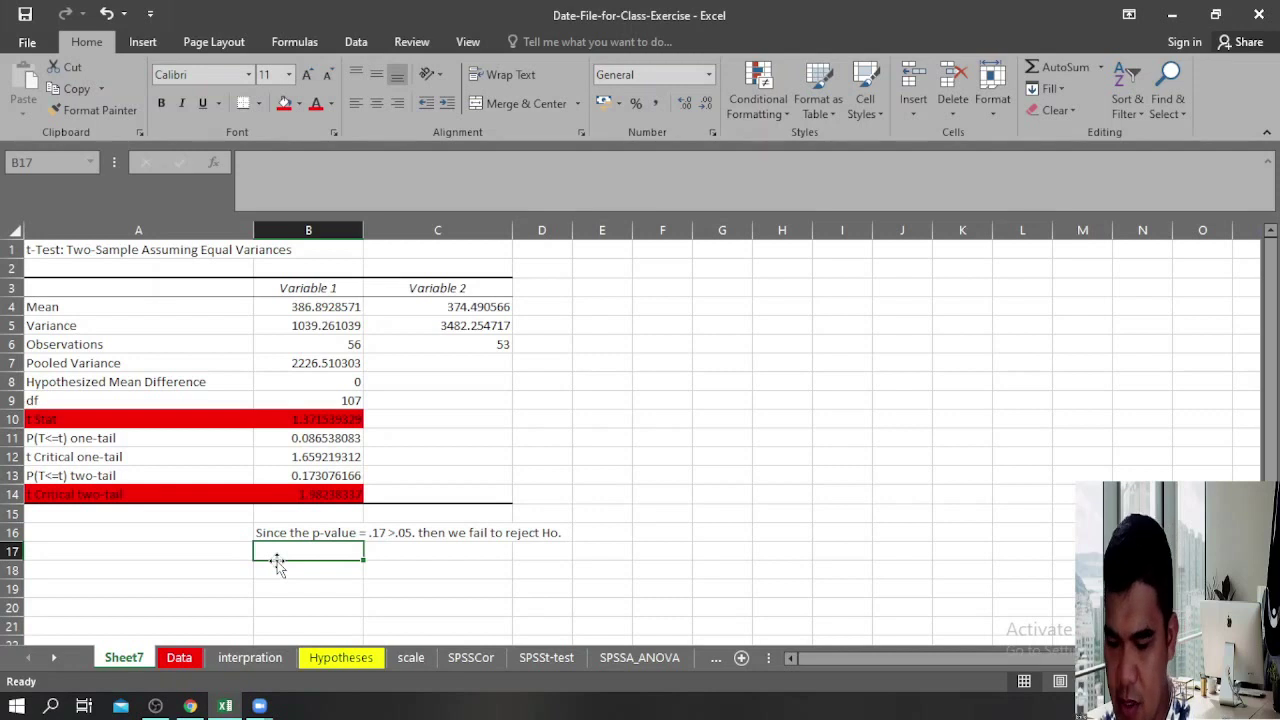
type("Since")
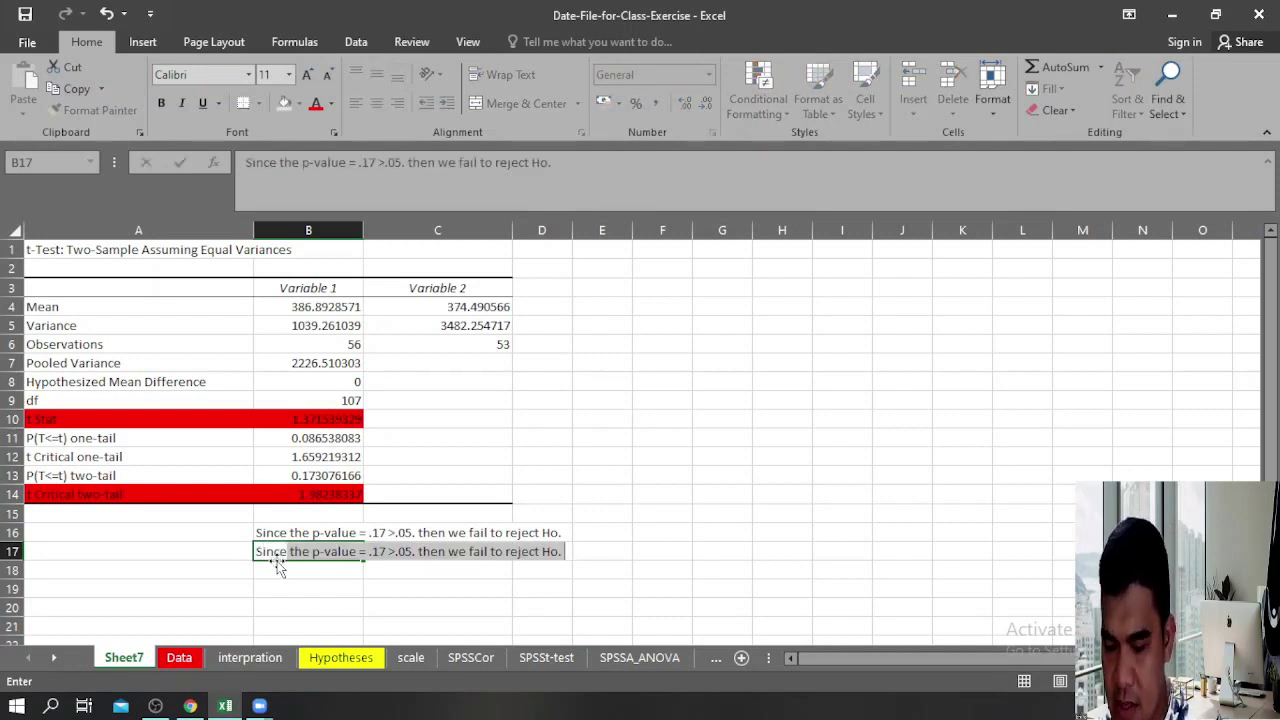
type("tsta")
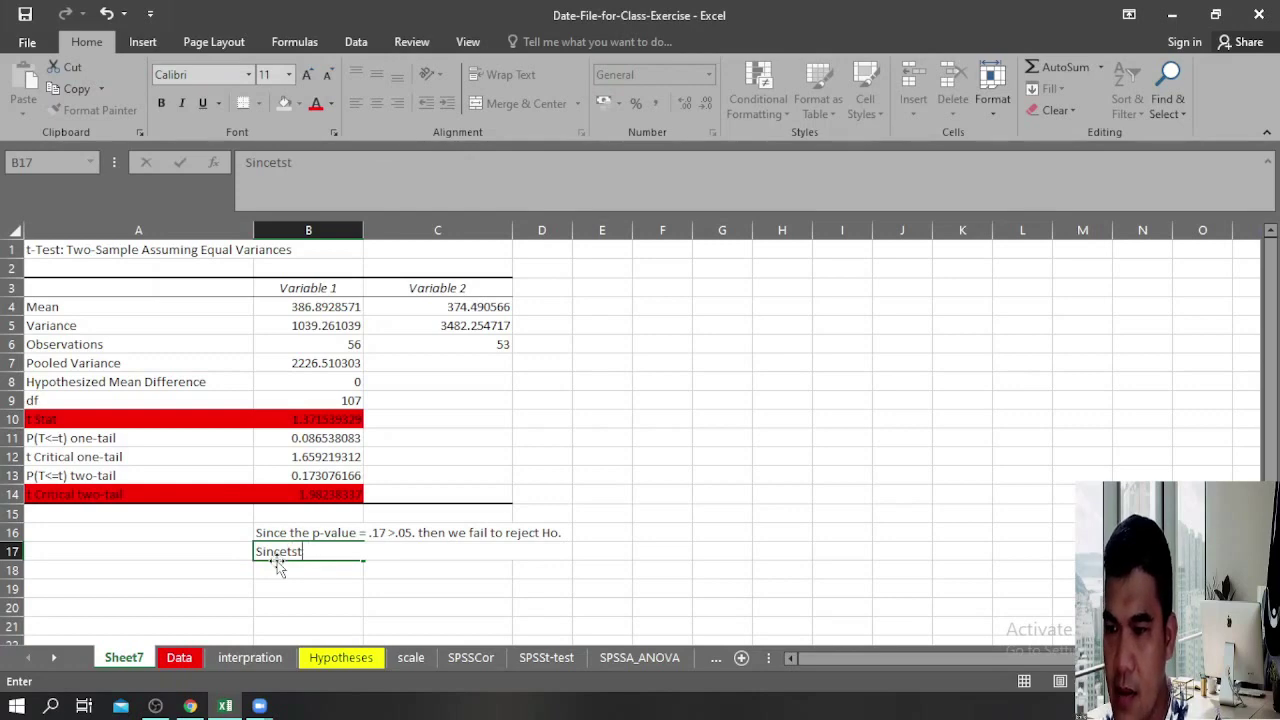
key("BackSpace")
key("BackSpace")
key("BackSpace")
type("the ts")
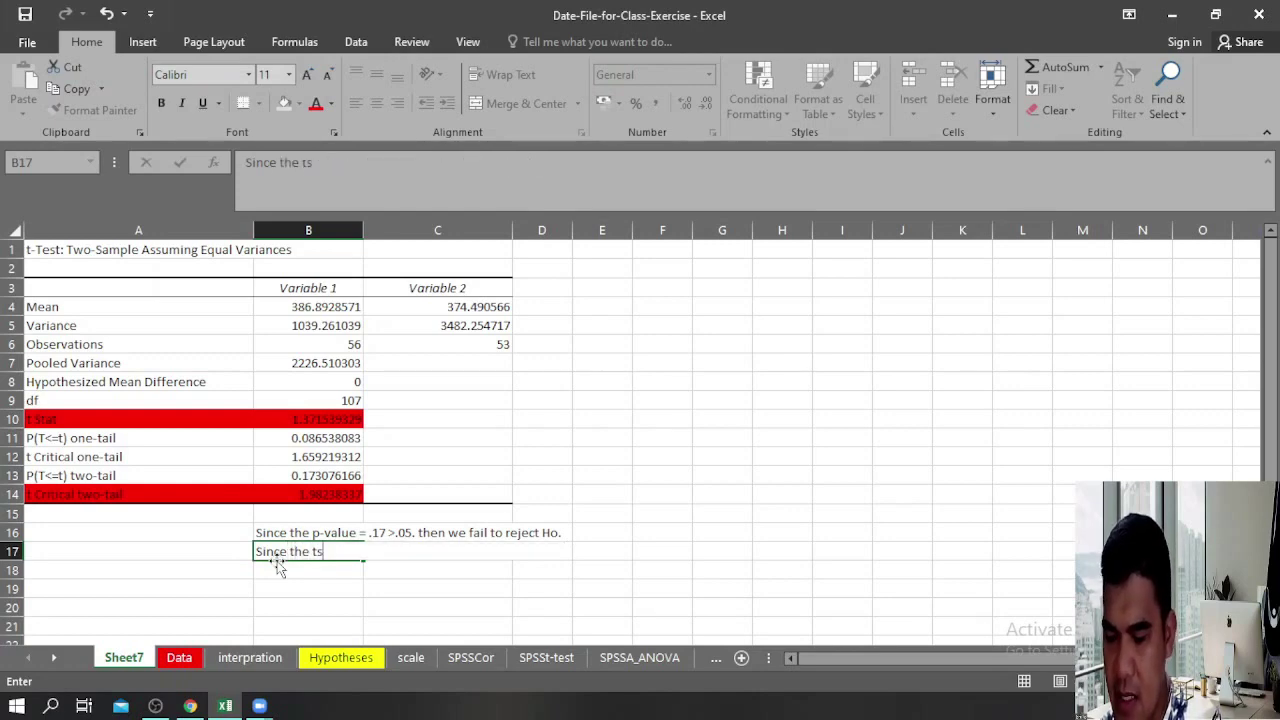
type("tat=1.37< t-")
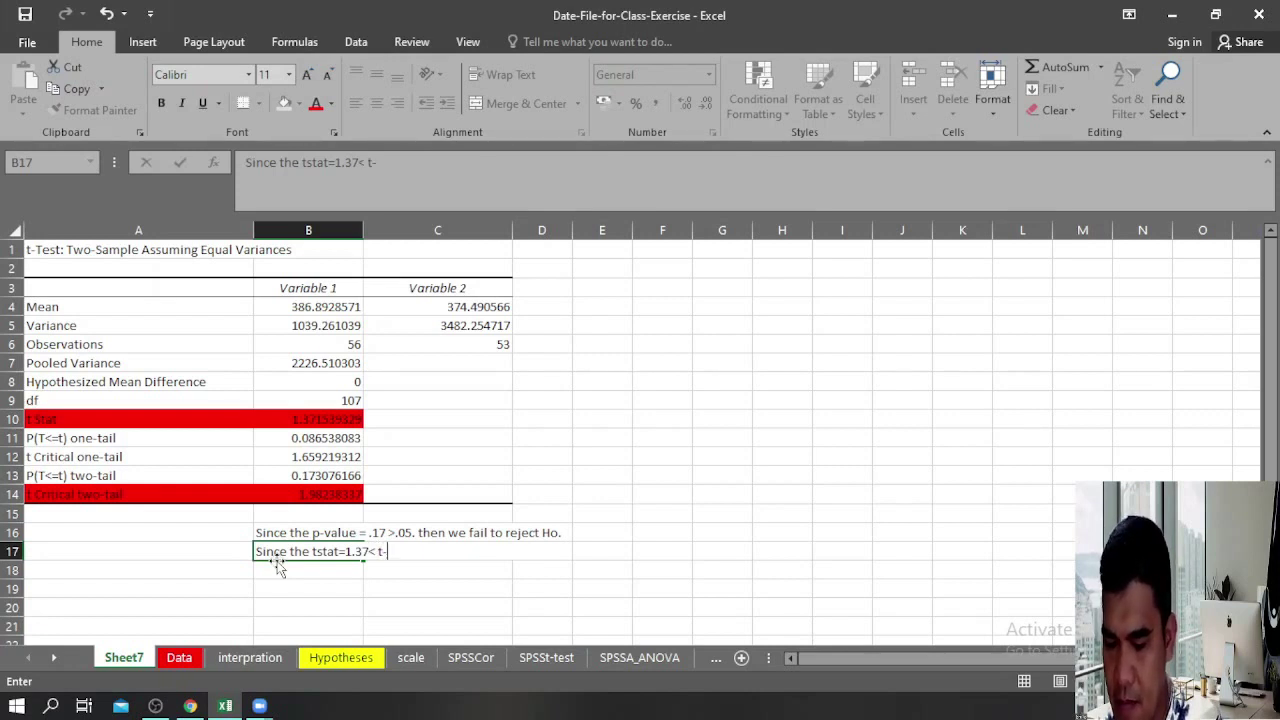
type("ct")
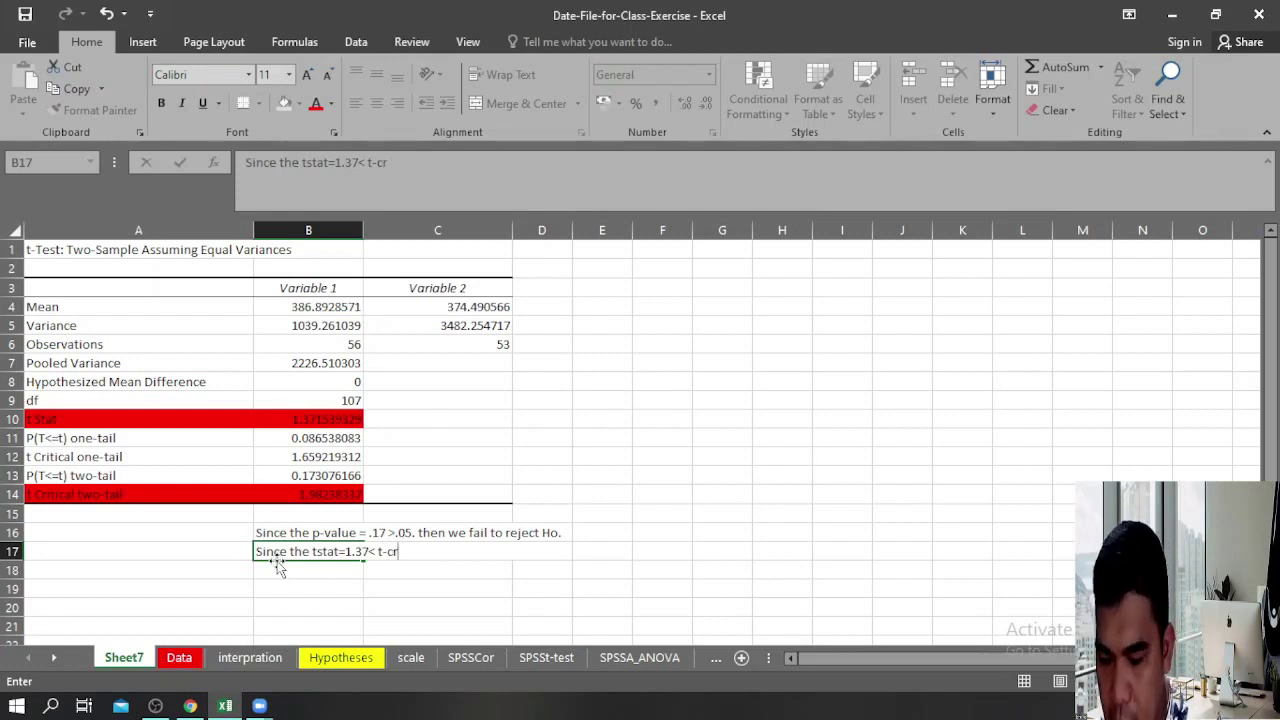
type("itical = 1.")
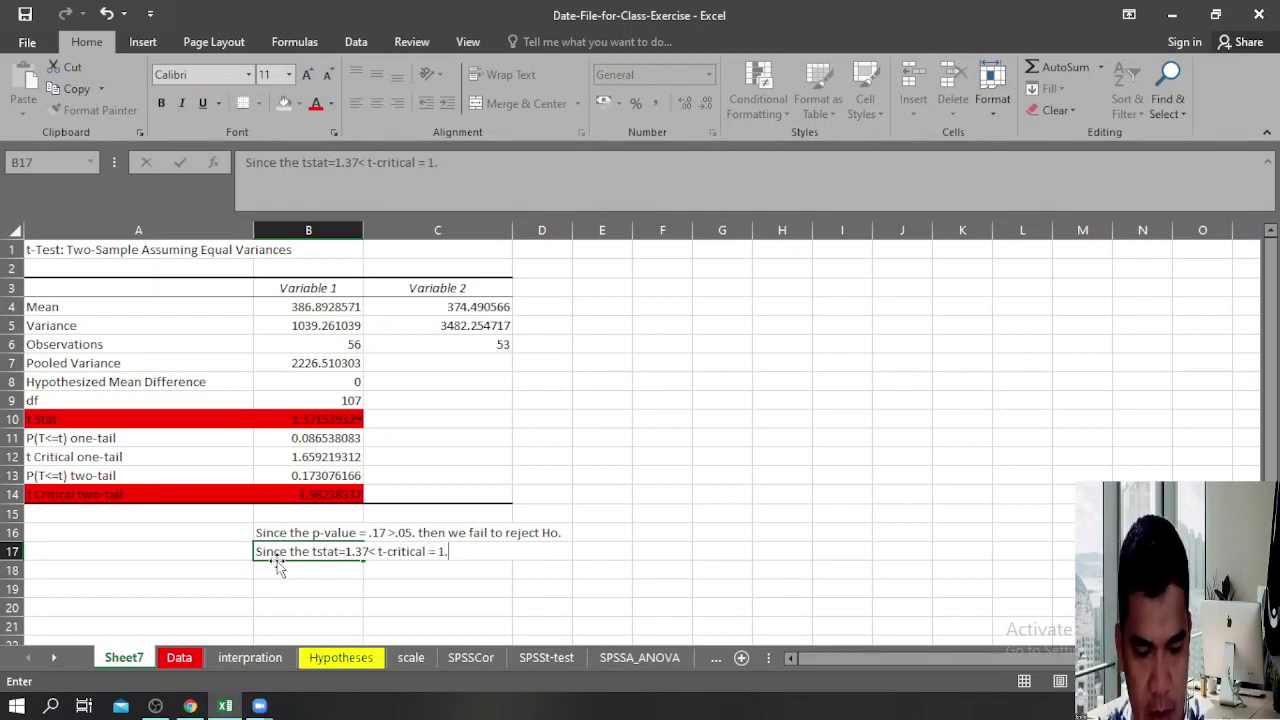
type("98")
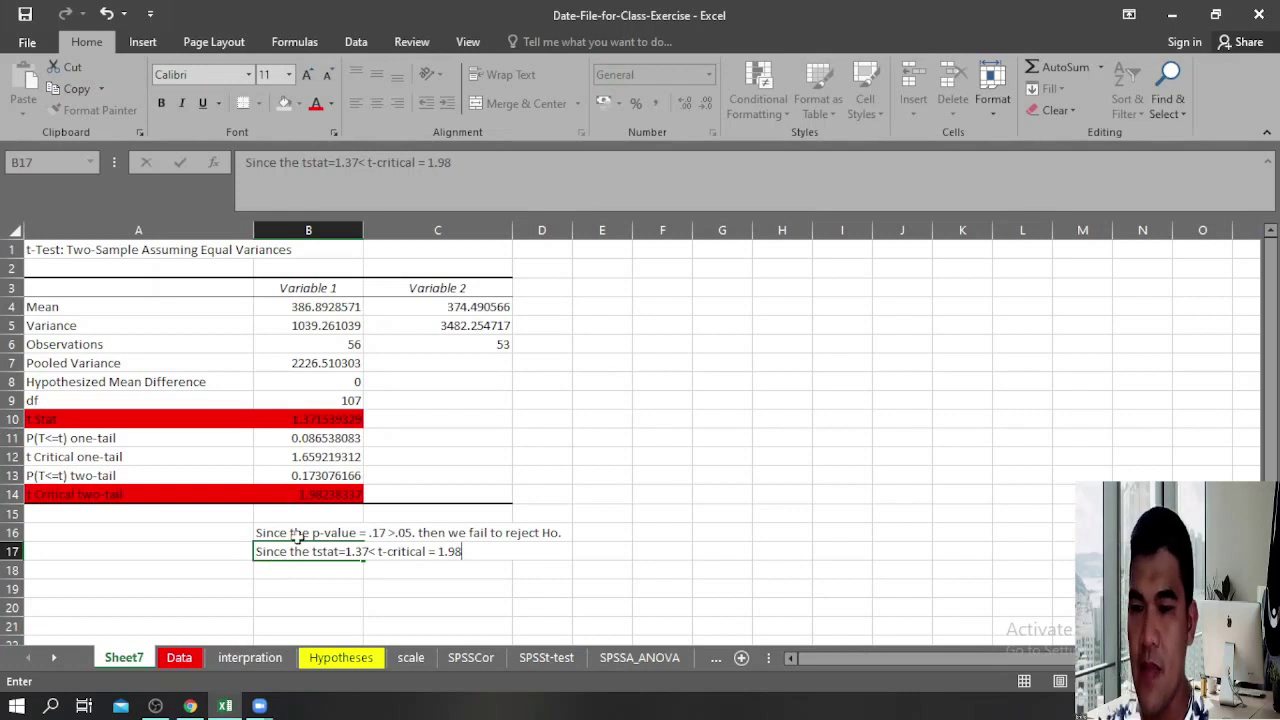
type(", Then ")
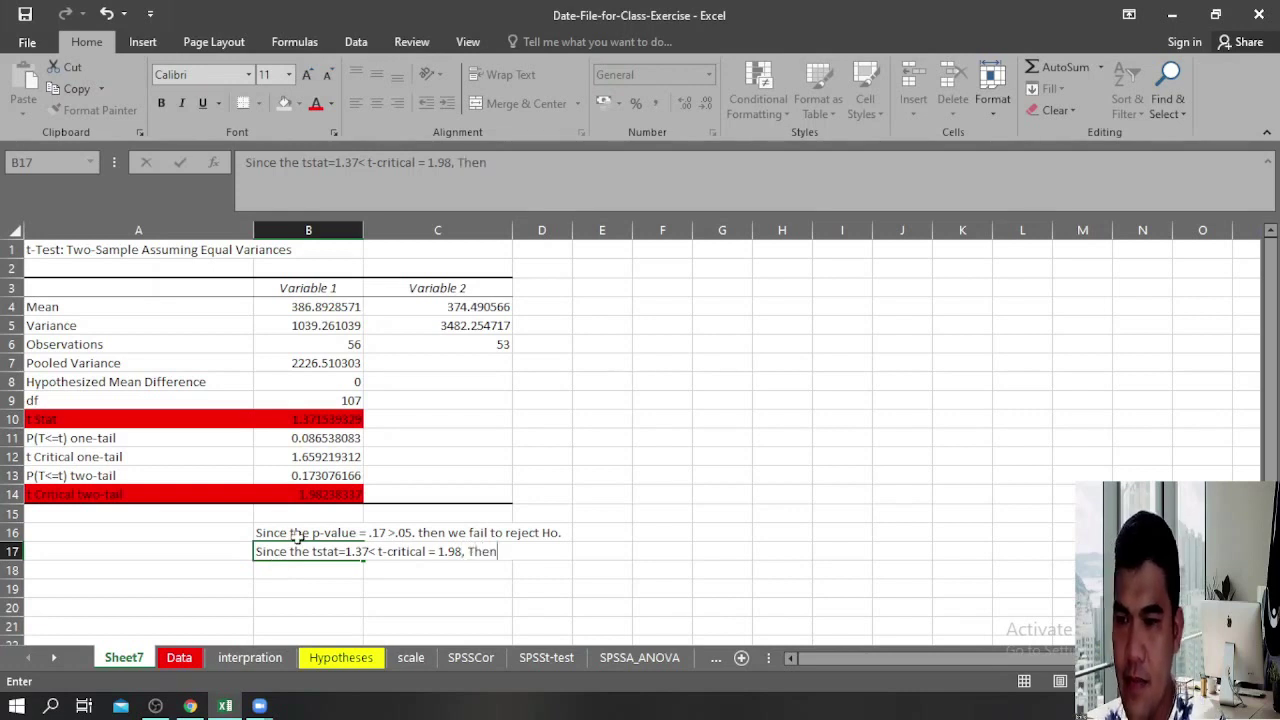
type("we fail")
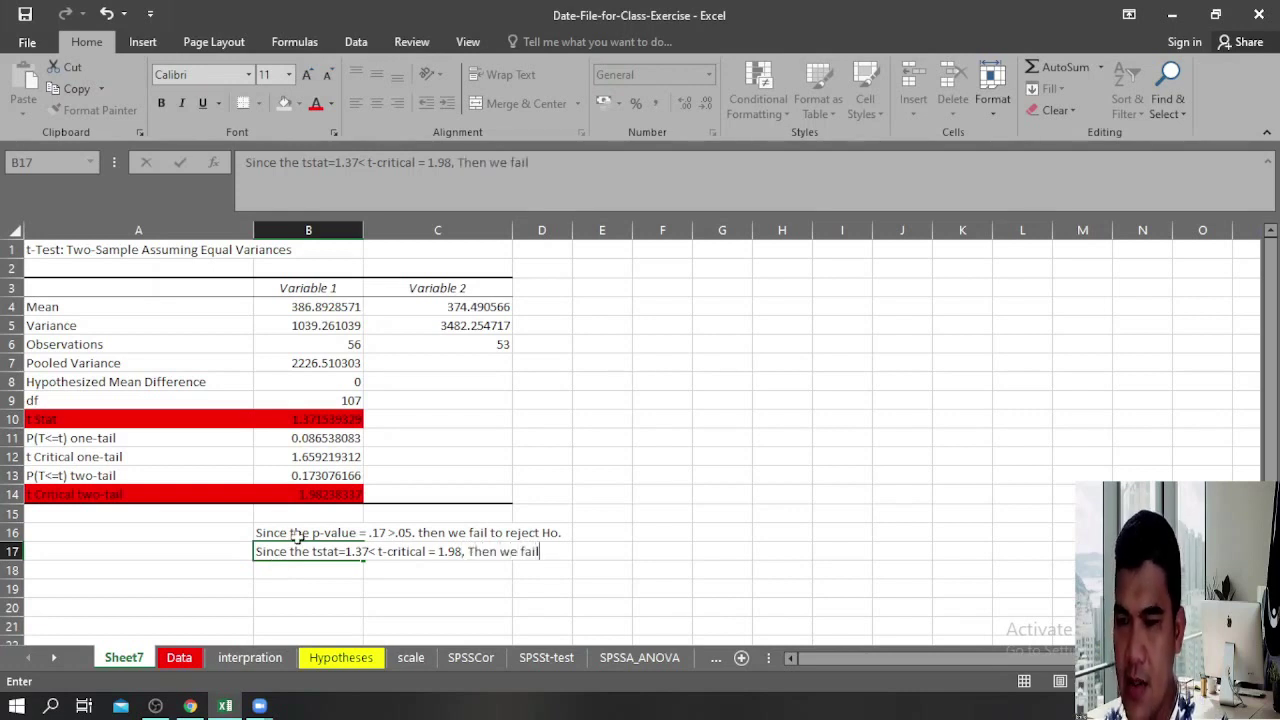
type(" to reject")
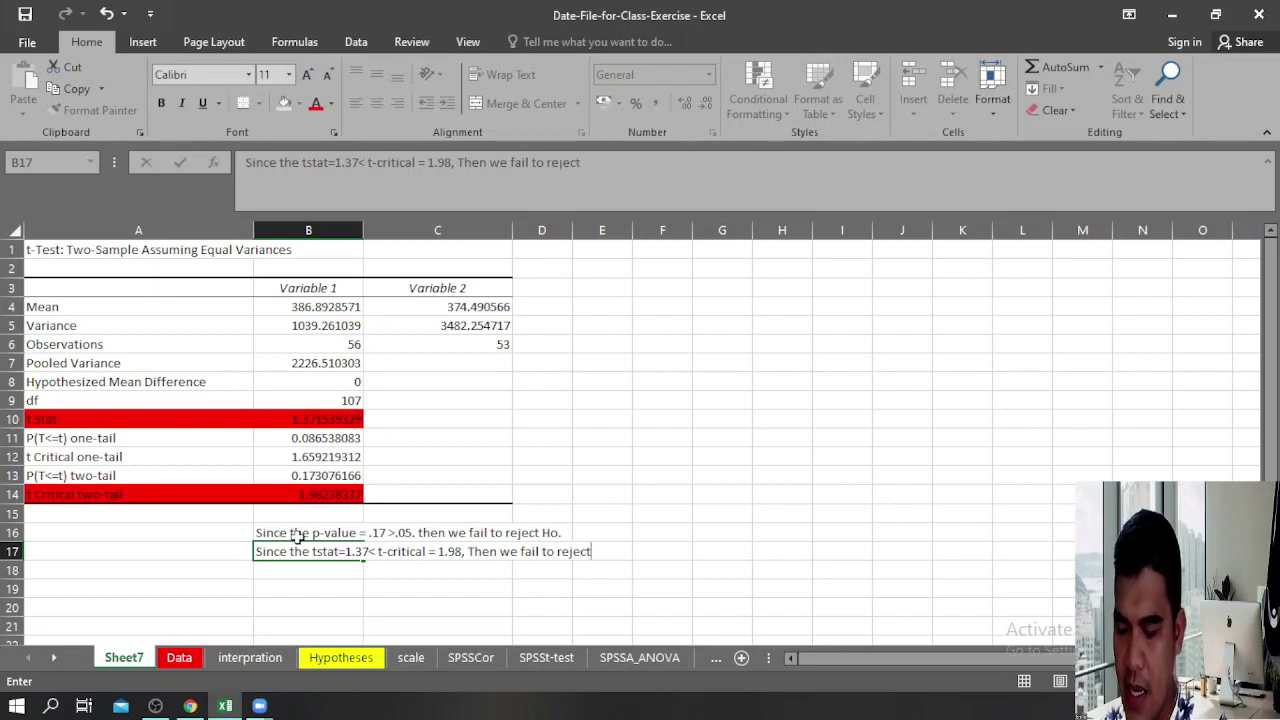
type(" the null")
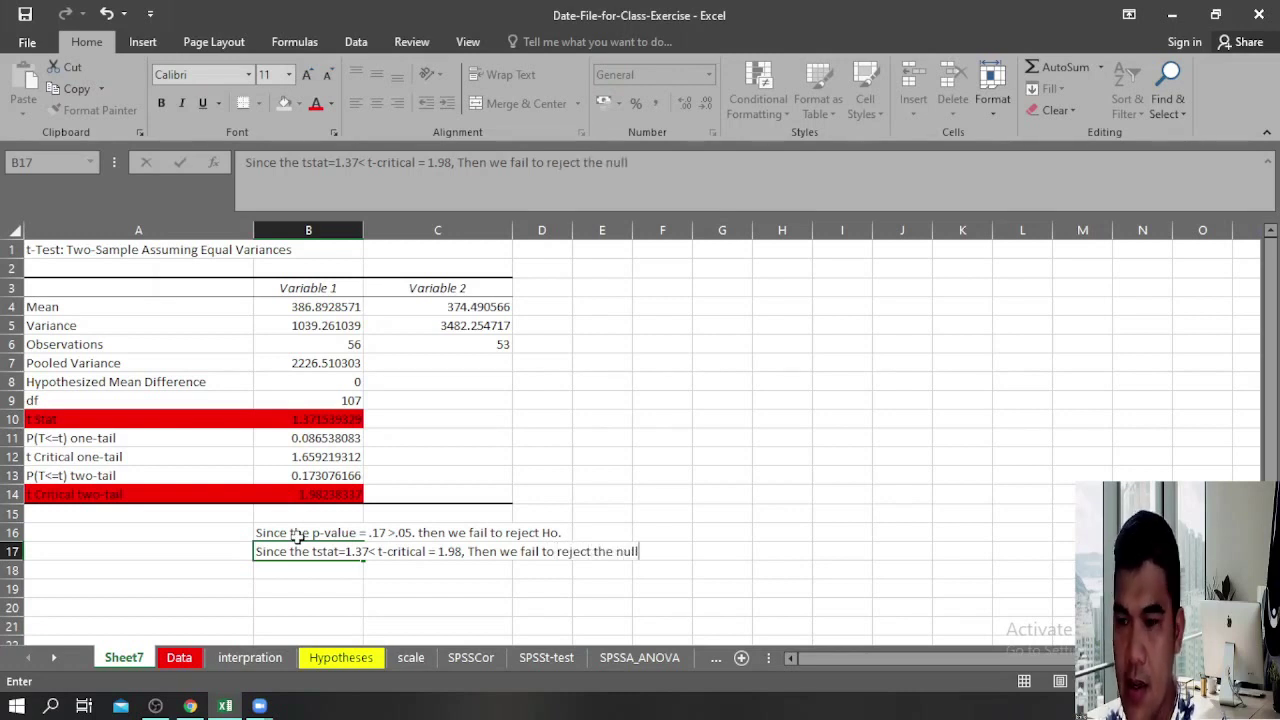
key("BackSpace")
key("BackSpace")
key("BackSpace")
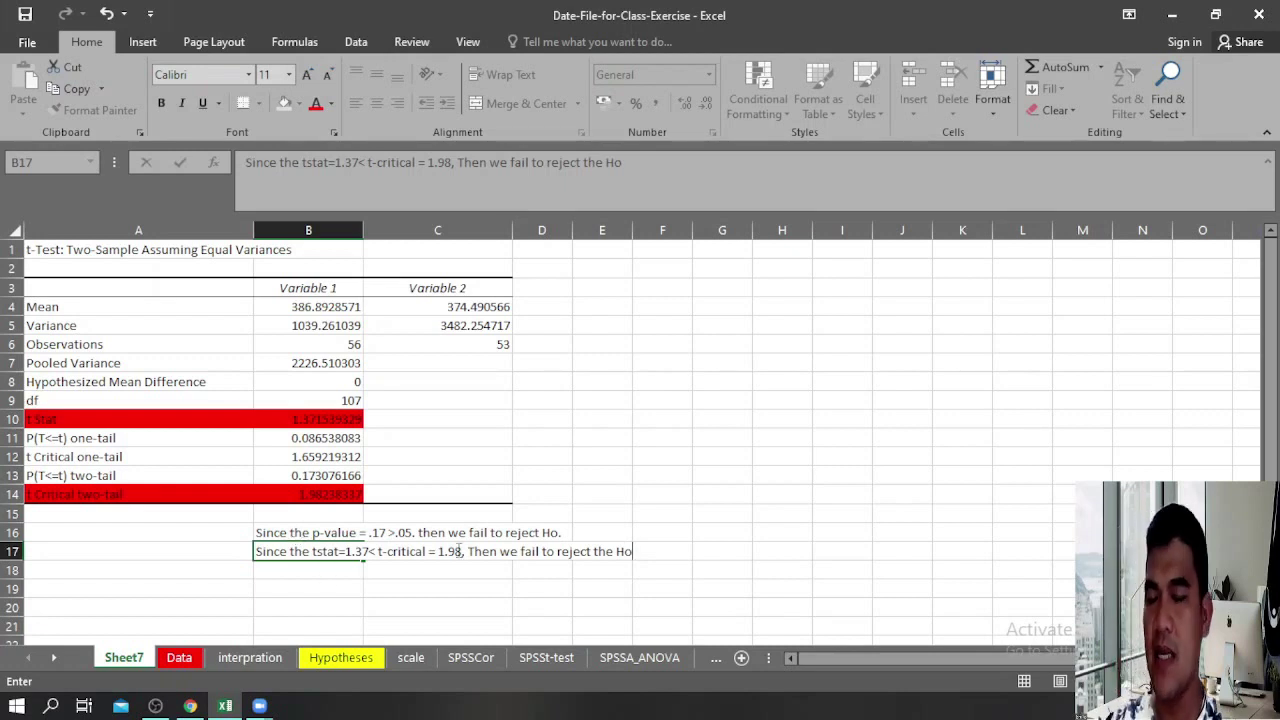
left_click(450, 535)
left_click(449, 551)
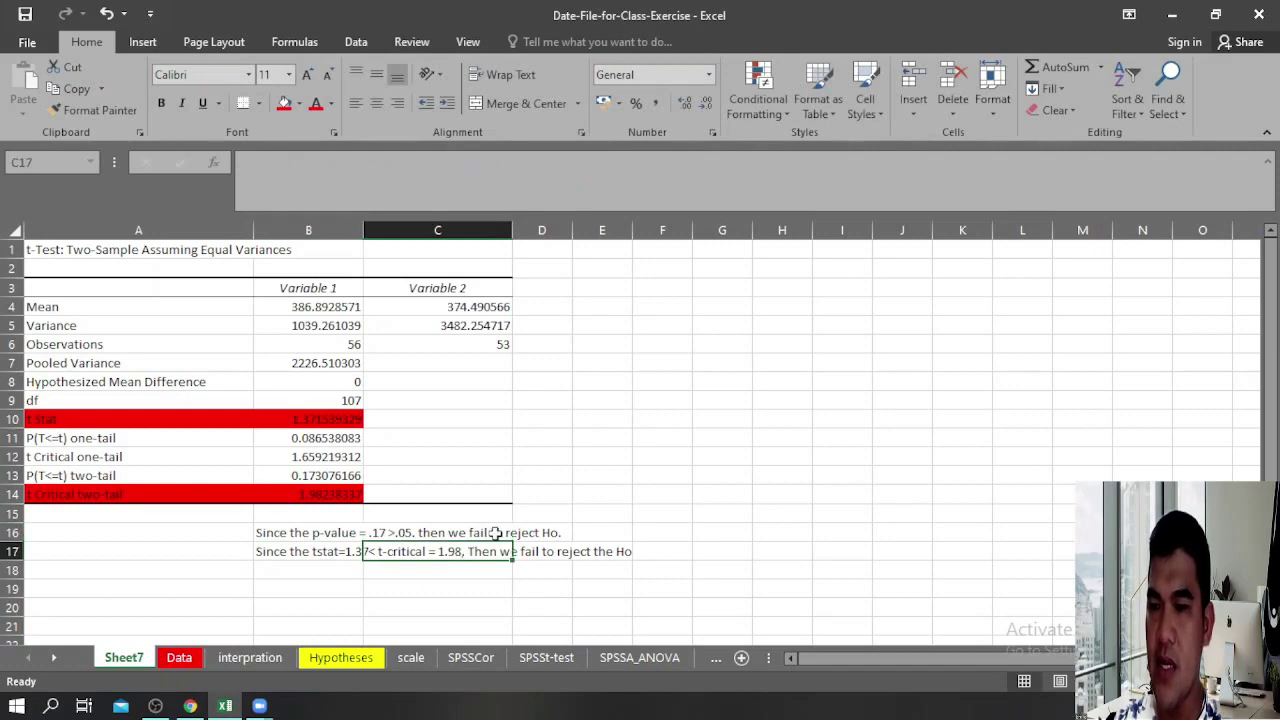
Step: Change "Then" to lowercase "then" in the B17 conclusion, and recheck the null hypothesis on the Data sheet before returning to Sheet7
left_click(525, 556)
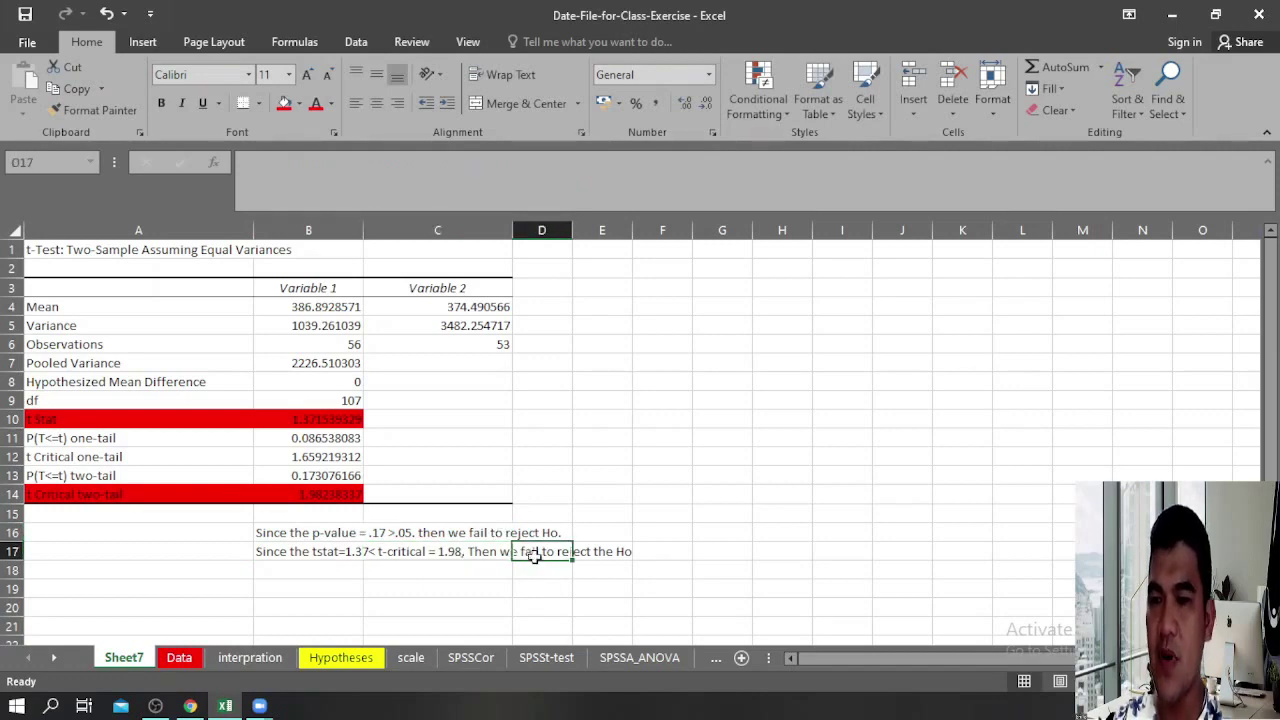
left_click(478, 554)
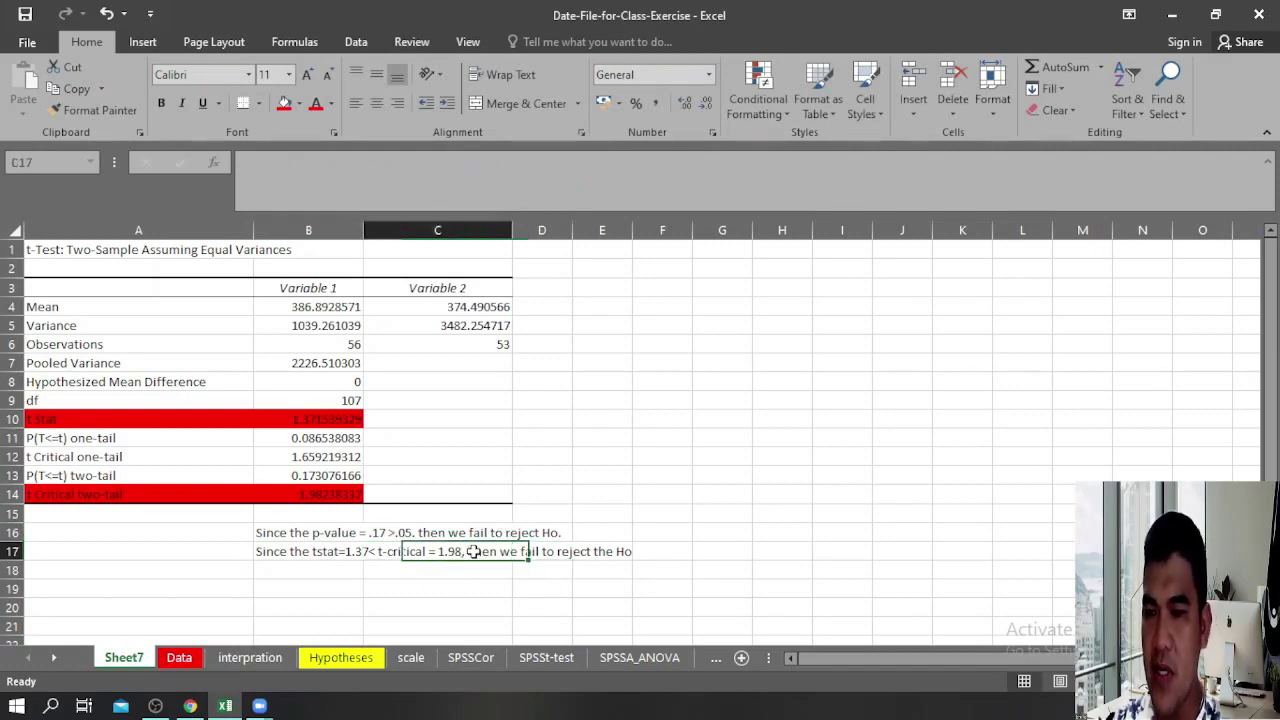
double_click(323, 551)
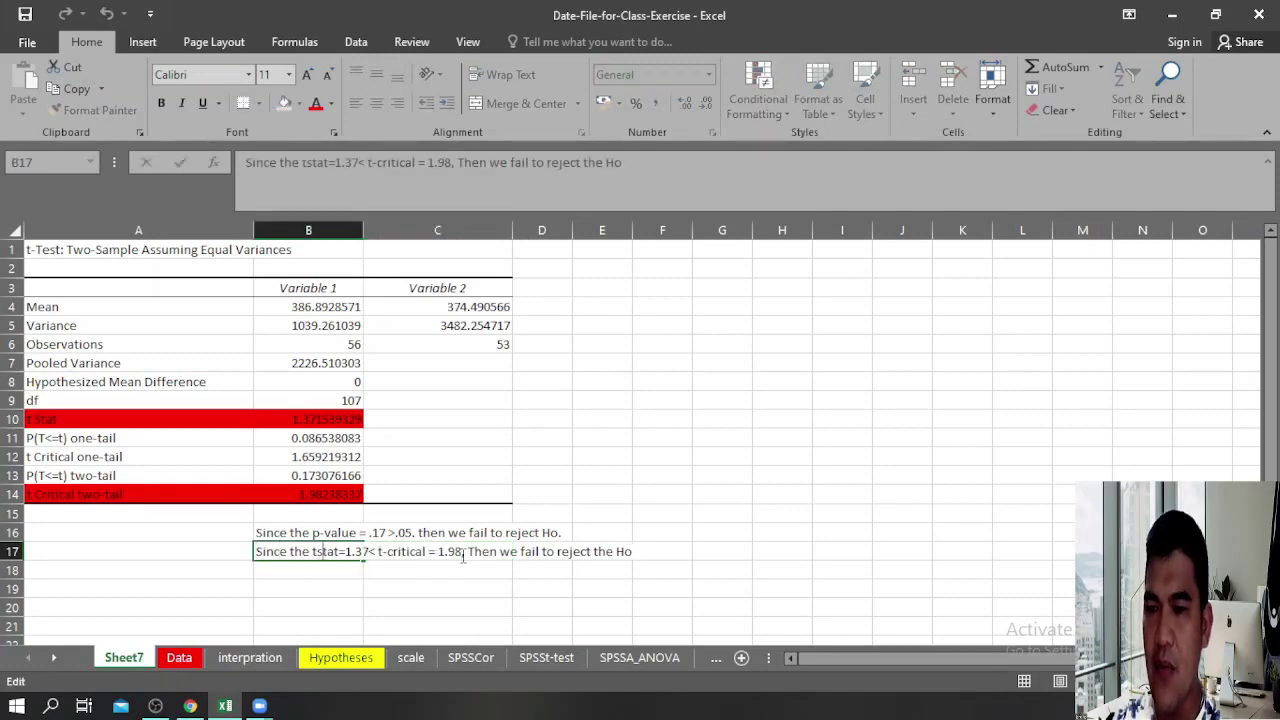
key("BackSpace")
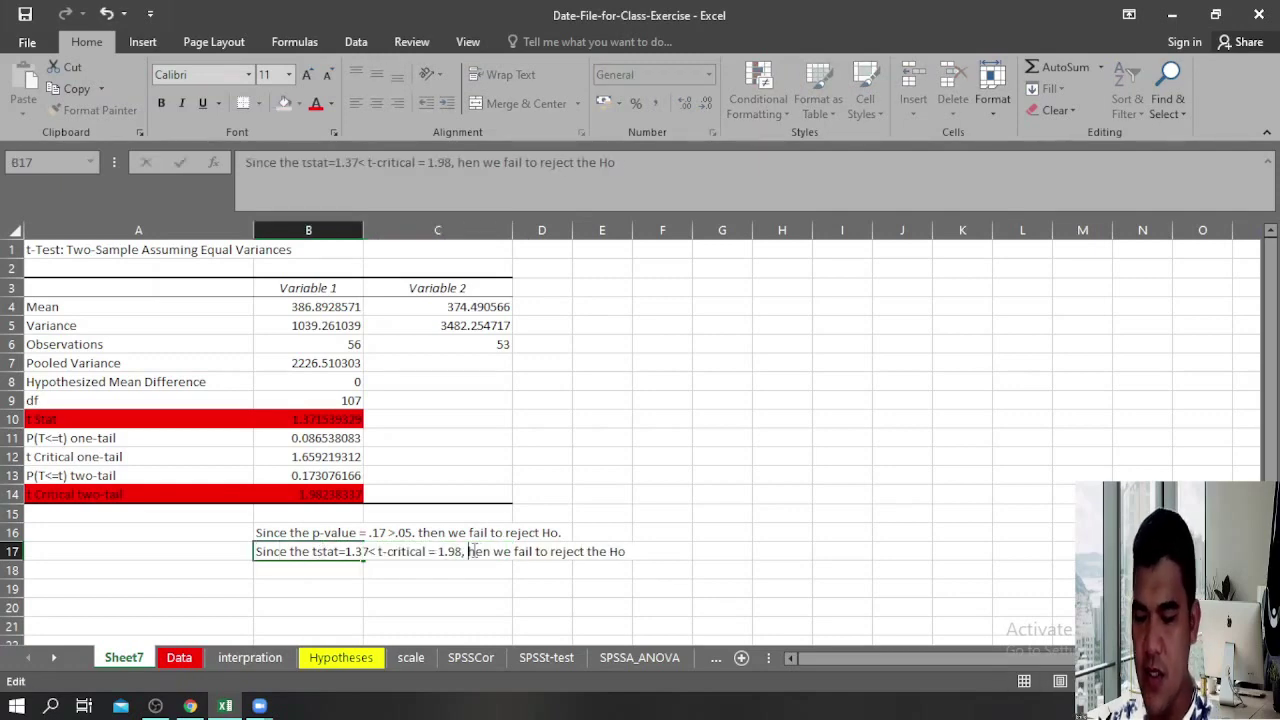
type("t")
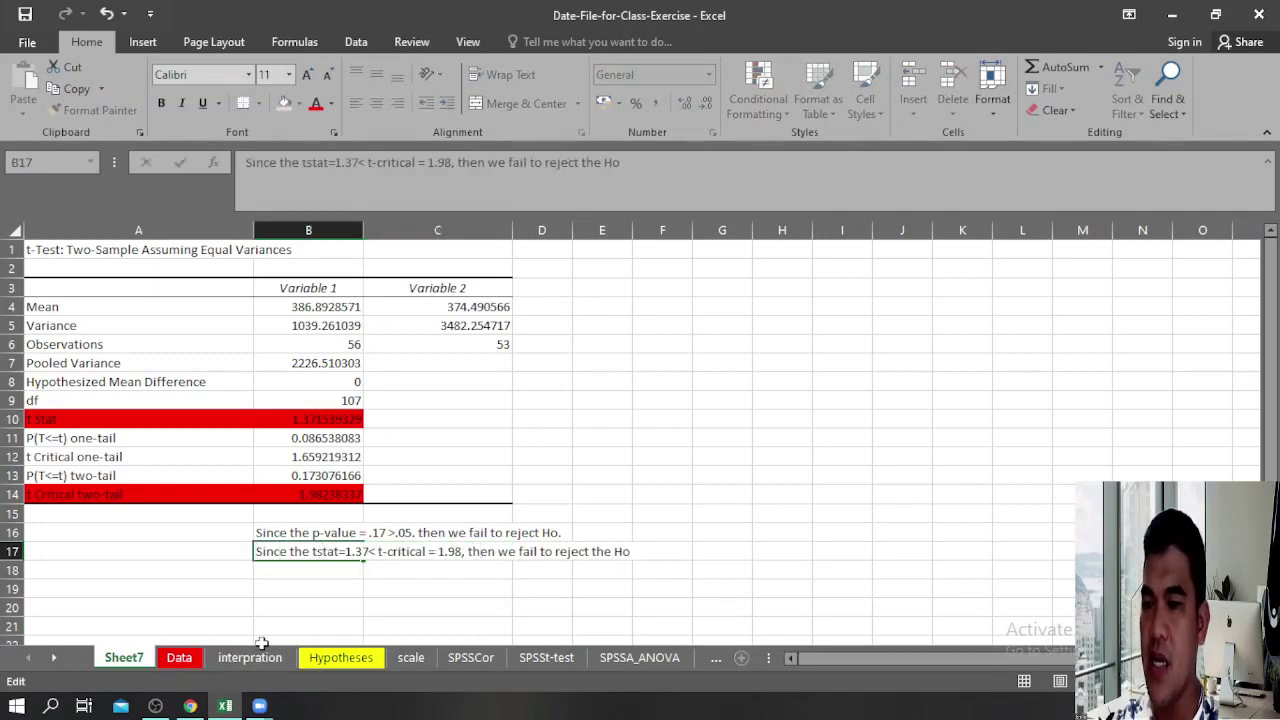
left_click(182, 659)
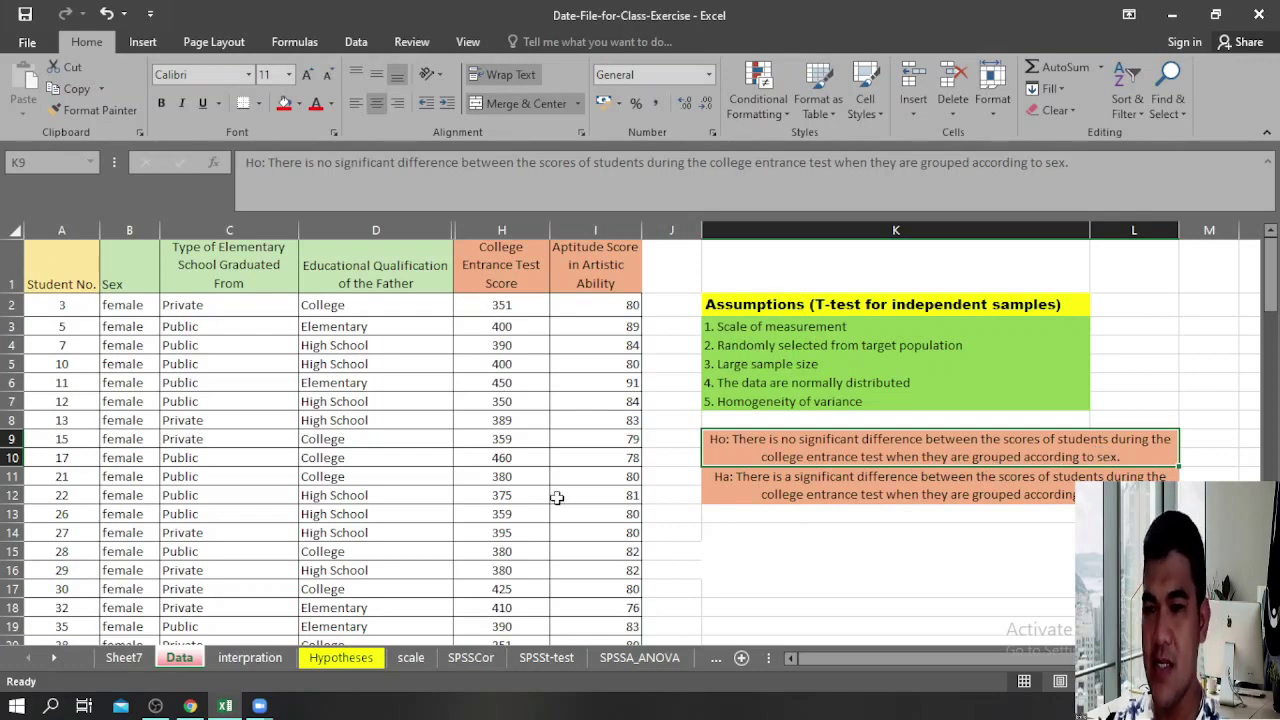
left_click(126, 658)
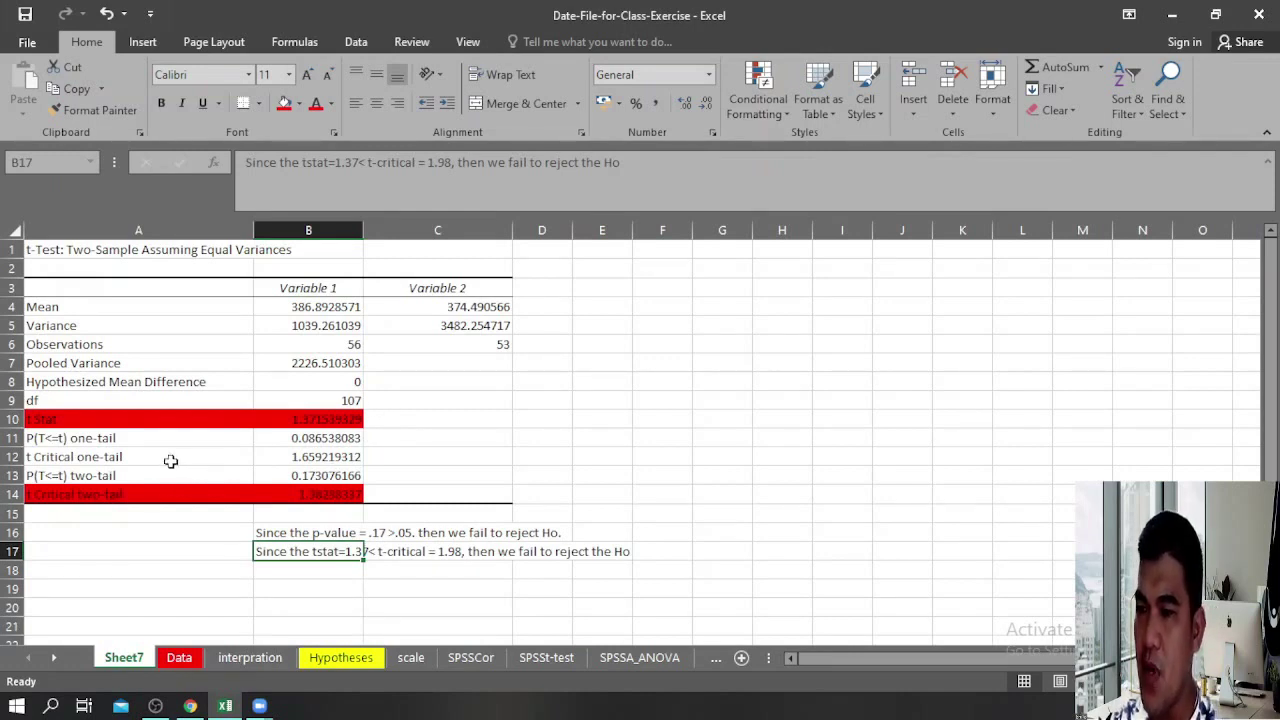
Step: Highlight the two-tail p-value in B13 with a yellow fill
left_click(266, 476)
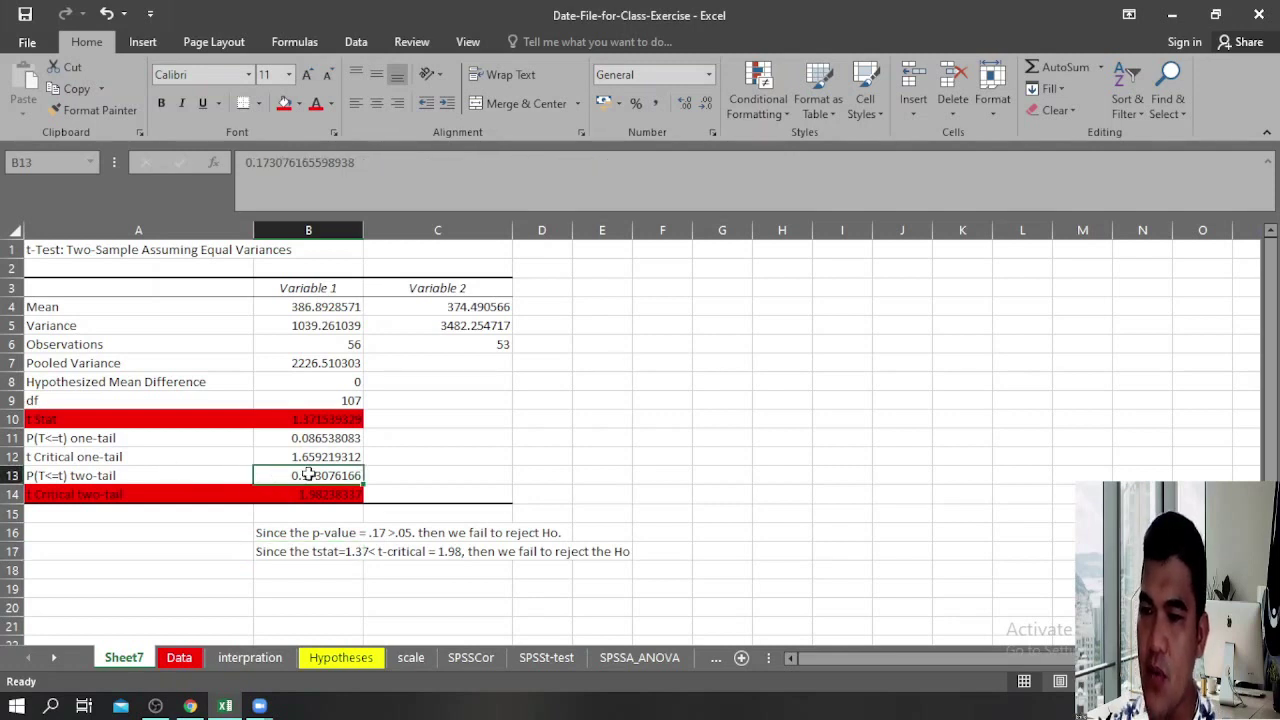
left_click(300, 104)
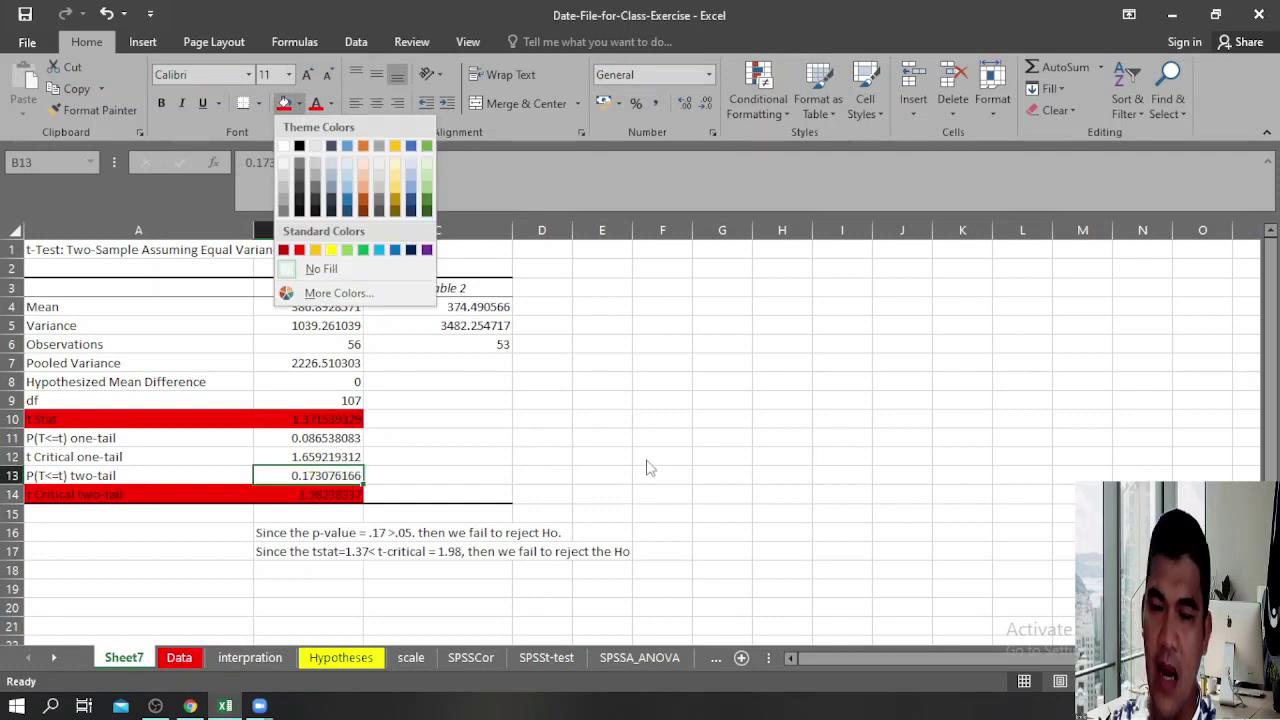
left_click(330, 250)
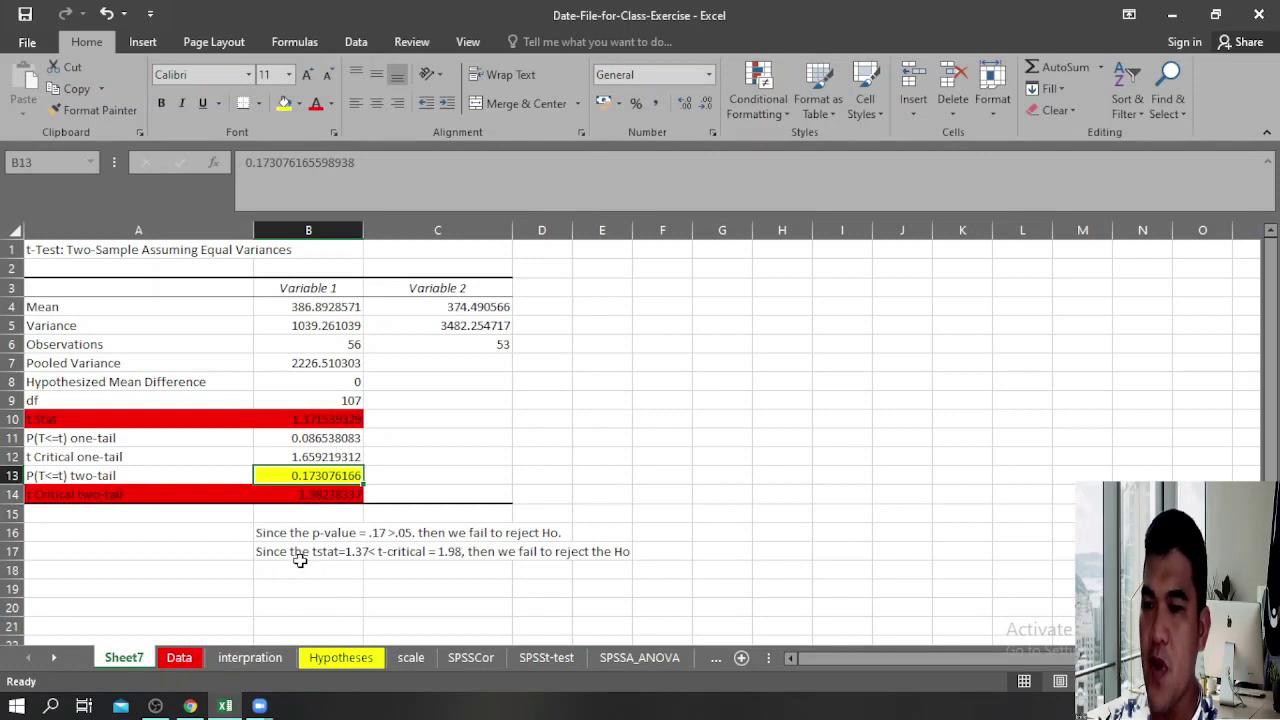
Step: Compare the t Stat in B10 with the two-tail critical value in B14, and reread the null hypothesis on the Data sheet
left_click(330, 419)
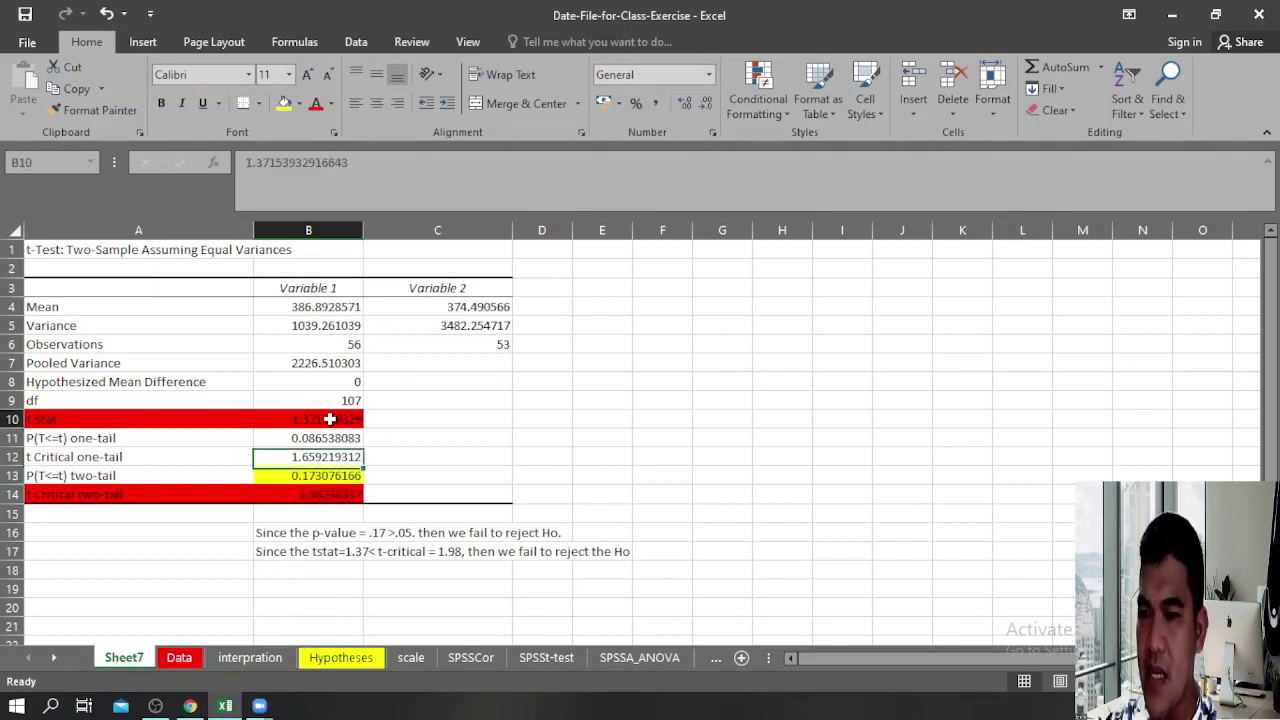
left_click(331, 494)
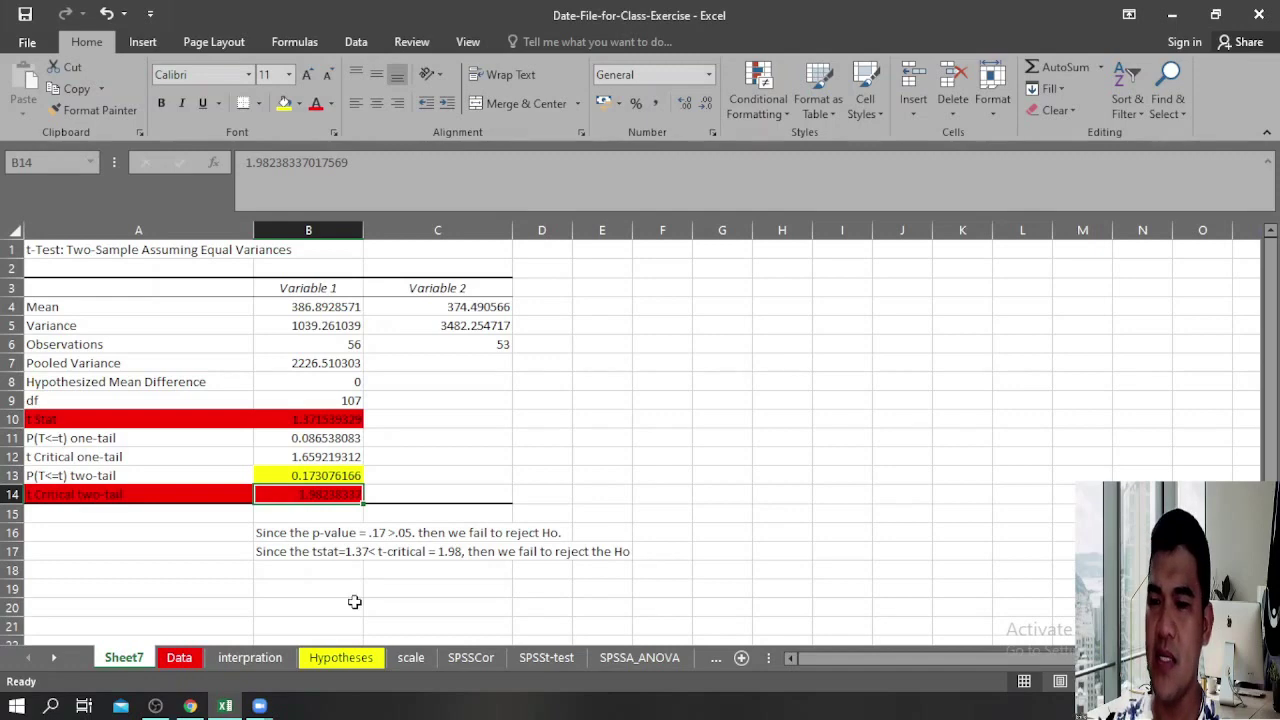
left_click(180, 659)
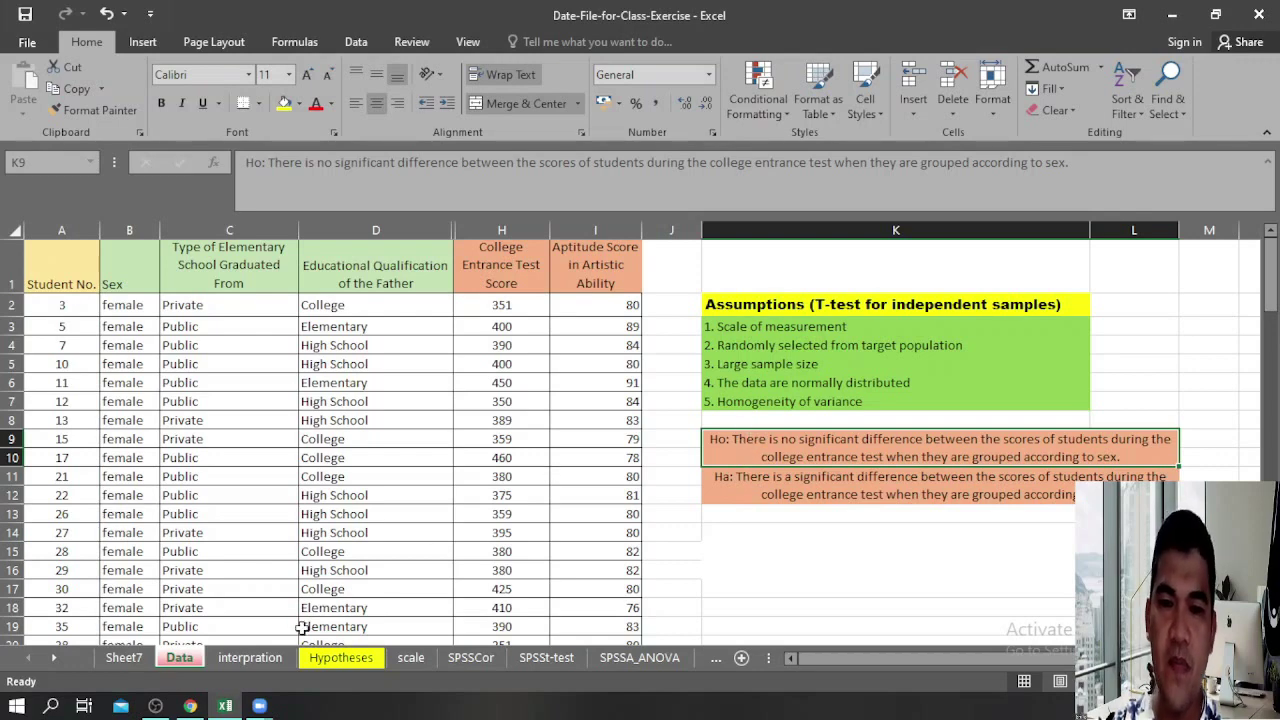
left_click(123, 658)
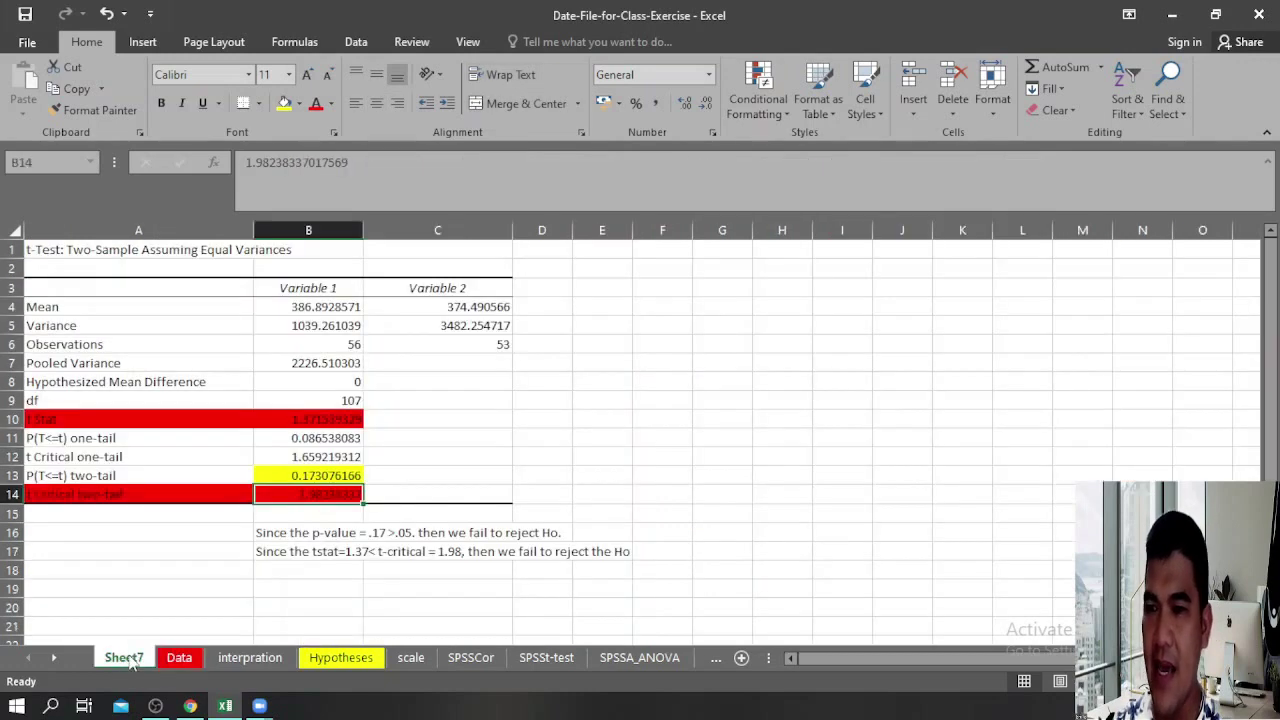
Step: Compare the two group means in B4 and C4 and review the hypotheses on the Data sheet
left_click(327, 309)
left_click(476, 308)
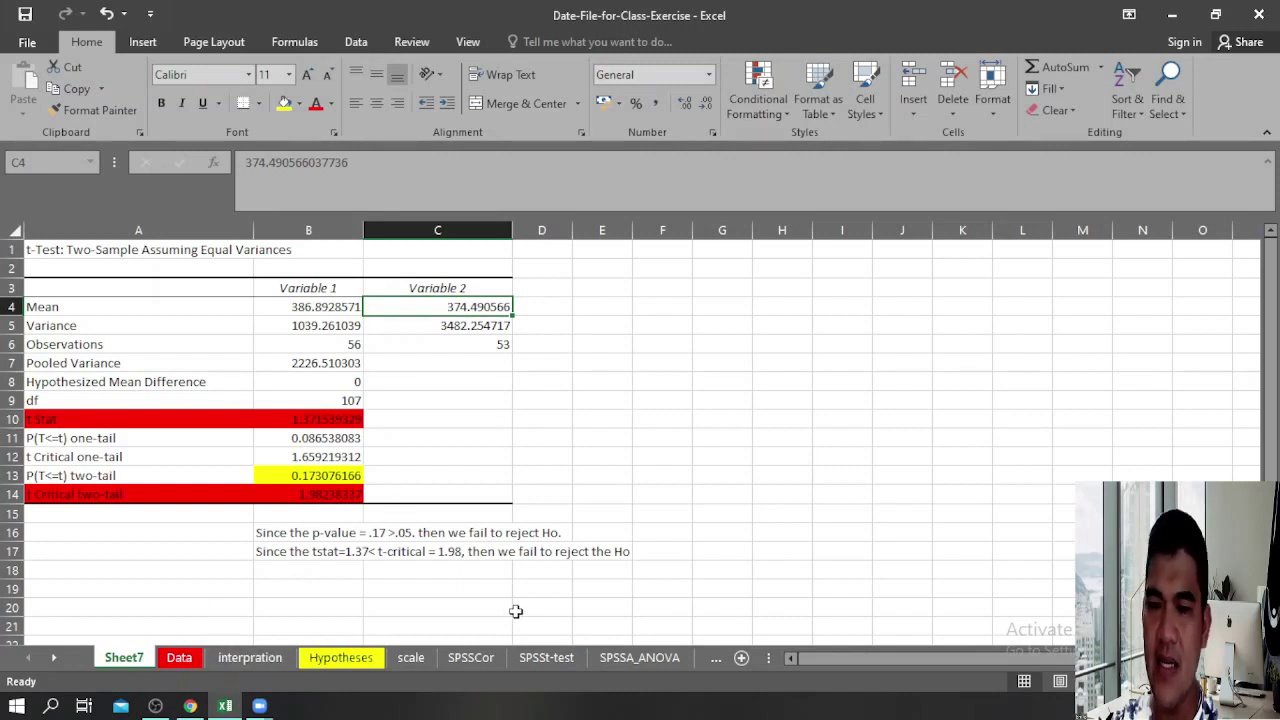
left_click(179, 656)
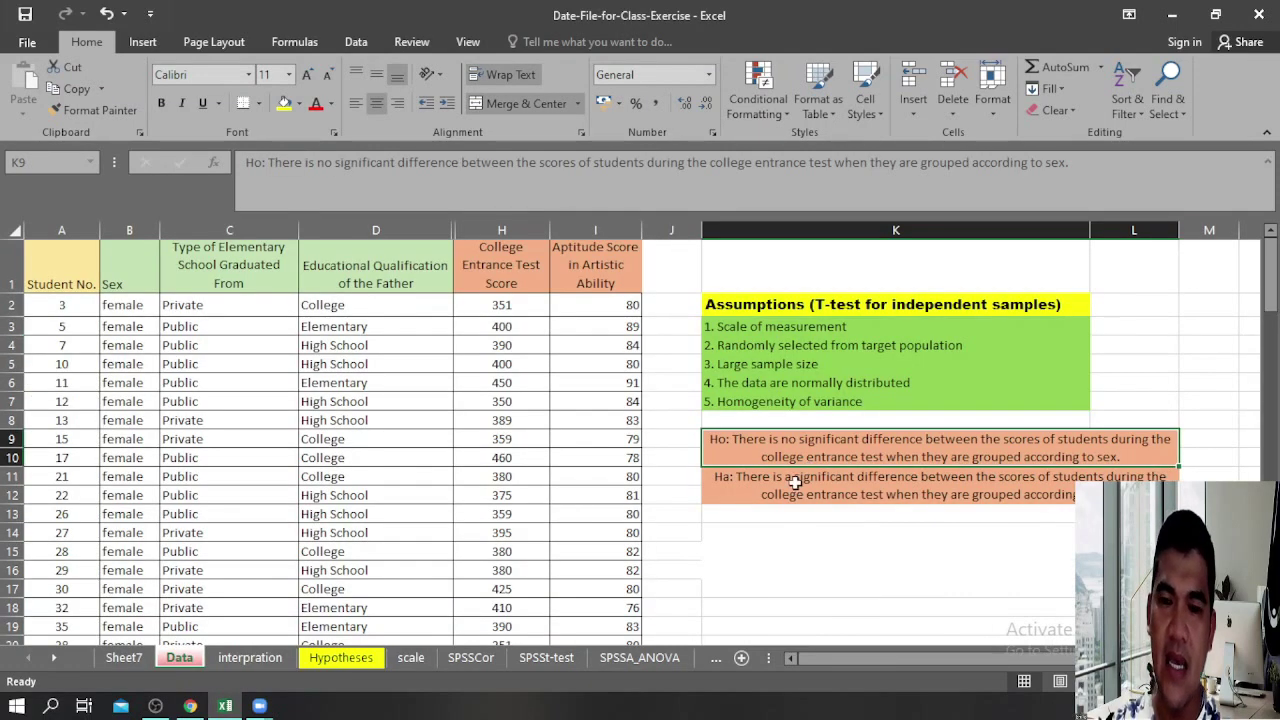